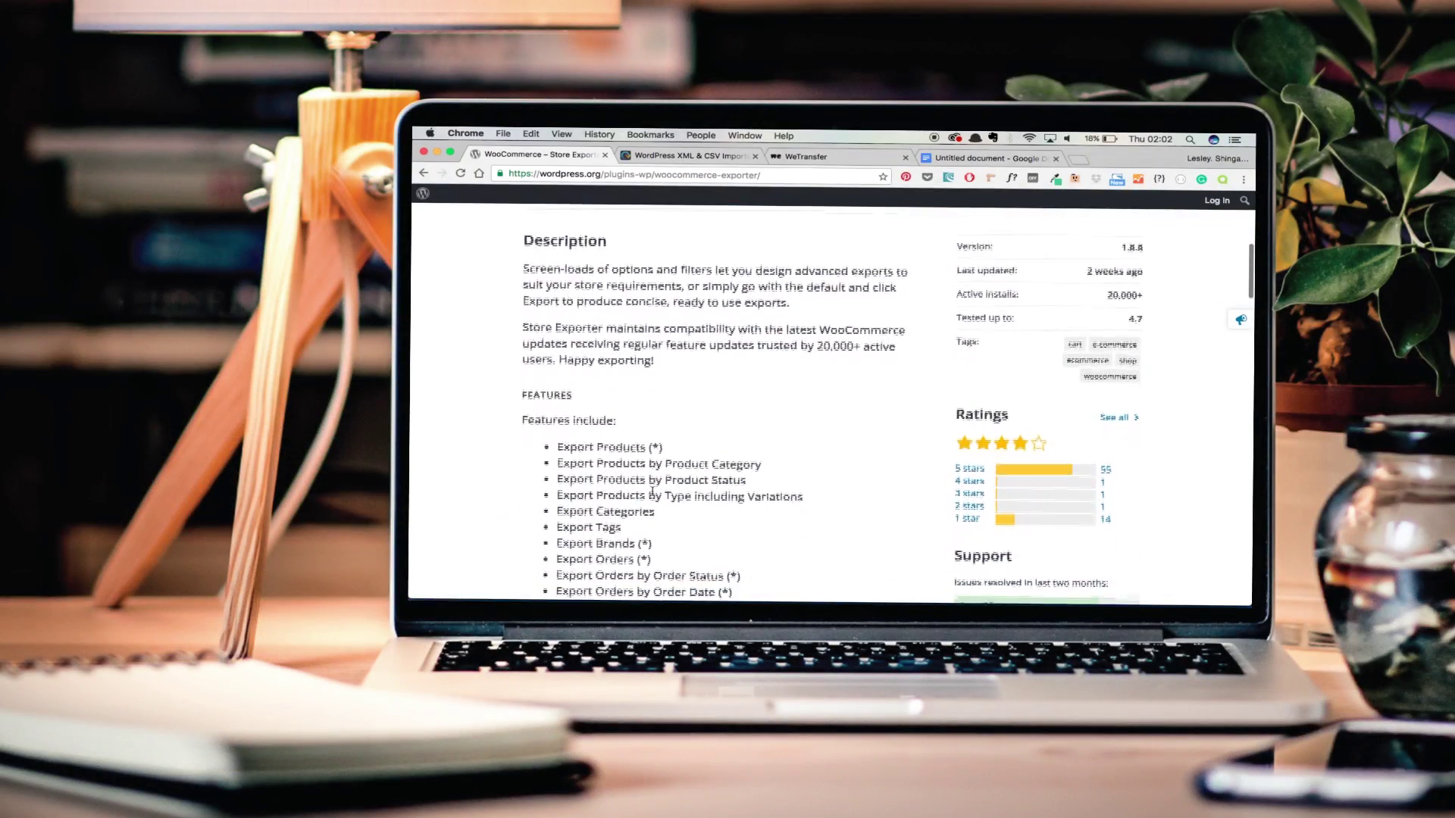
Read down the WooCommerce – Store Exporter Features list, then switch to the WP All Import tab
scroll(653, 491, down, 3)
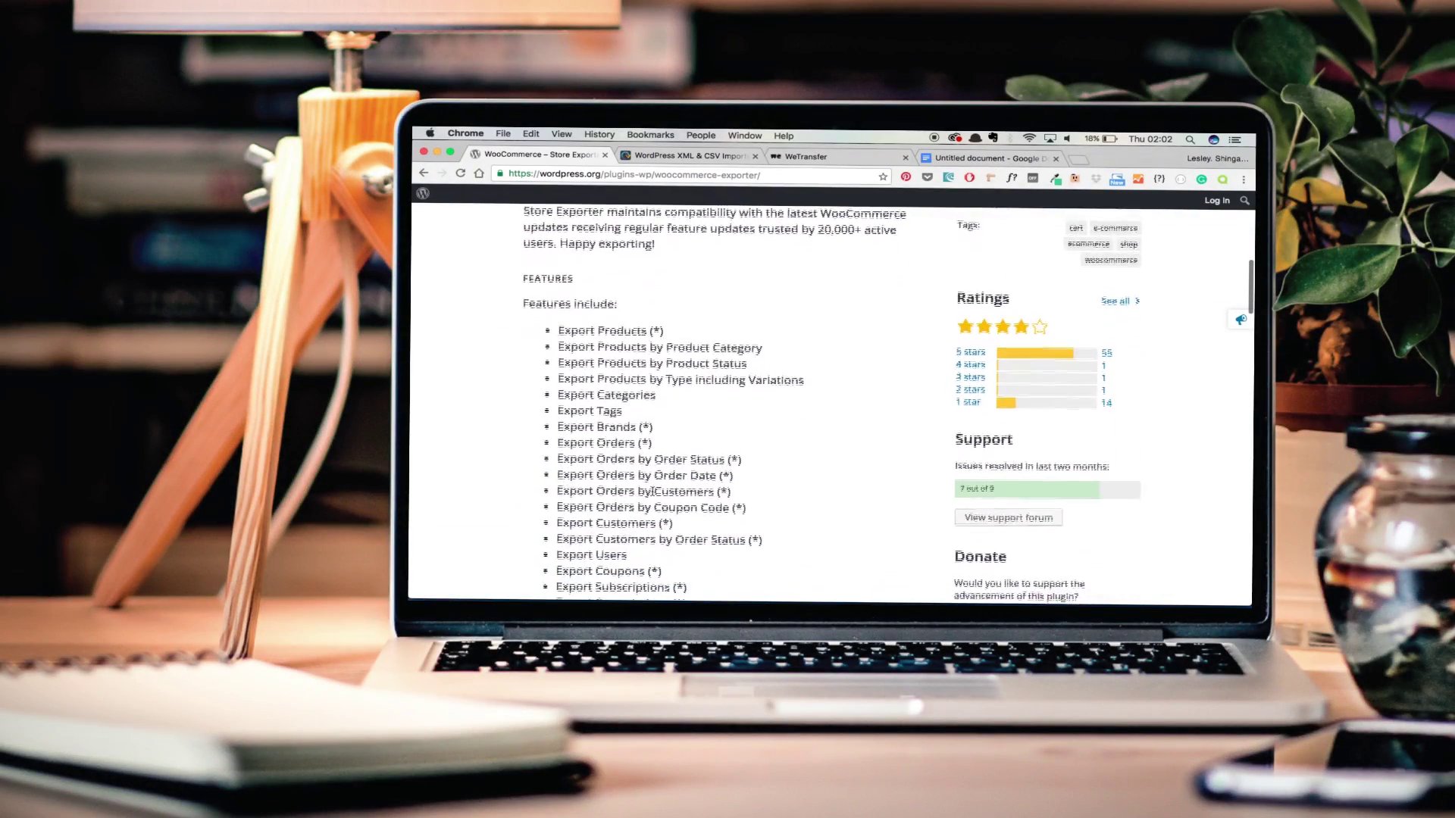
scroll(653, 491, down, 3)
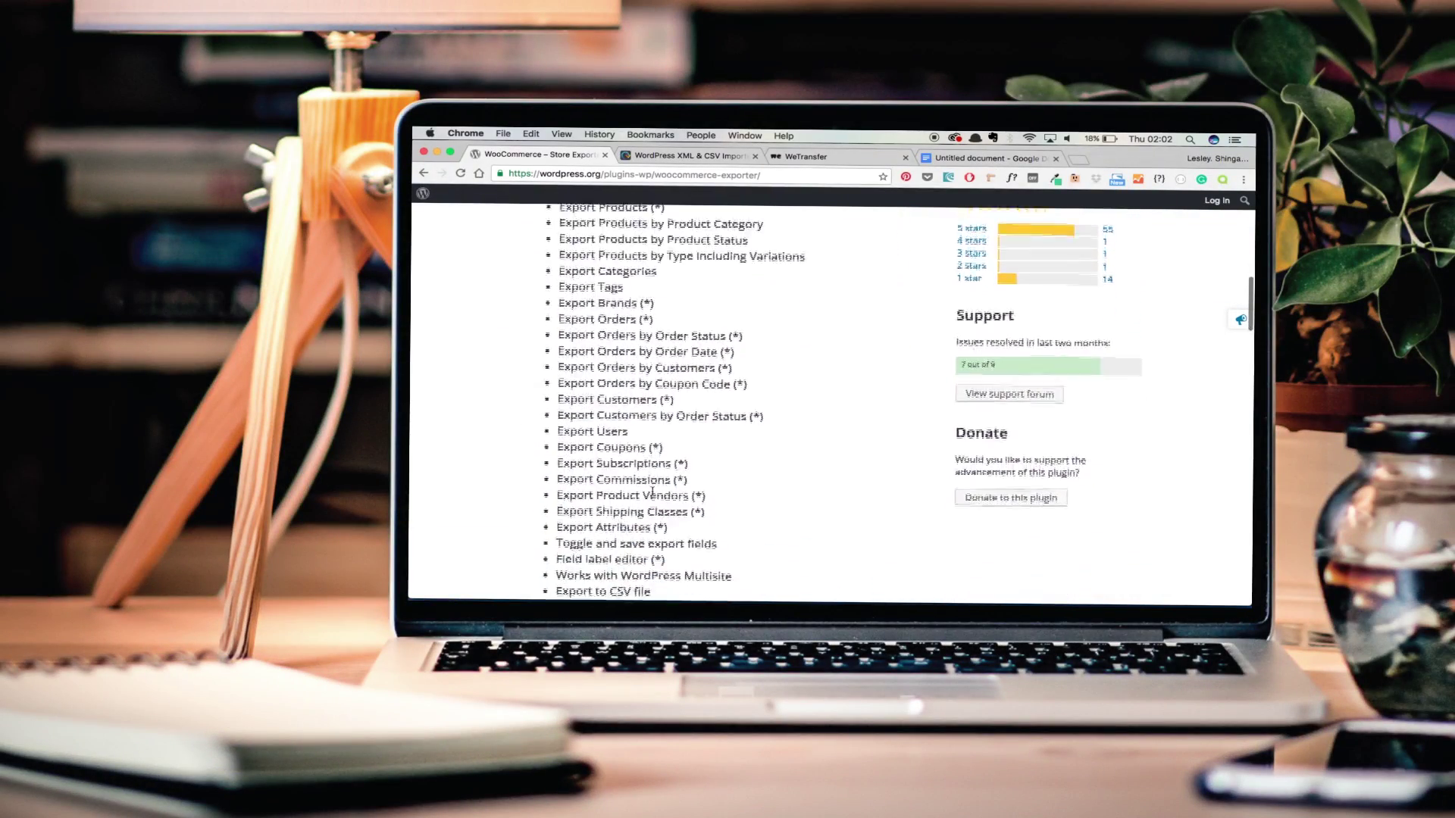
scroll(652, 491, down, 5)
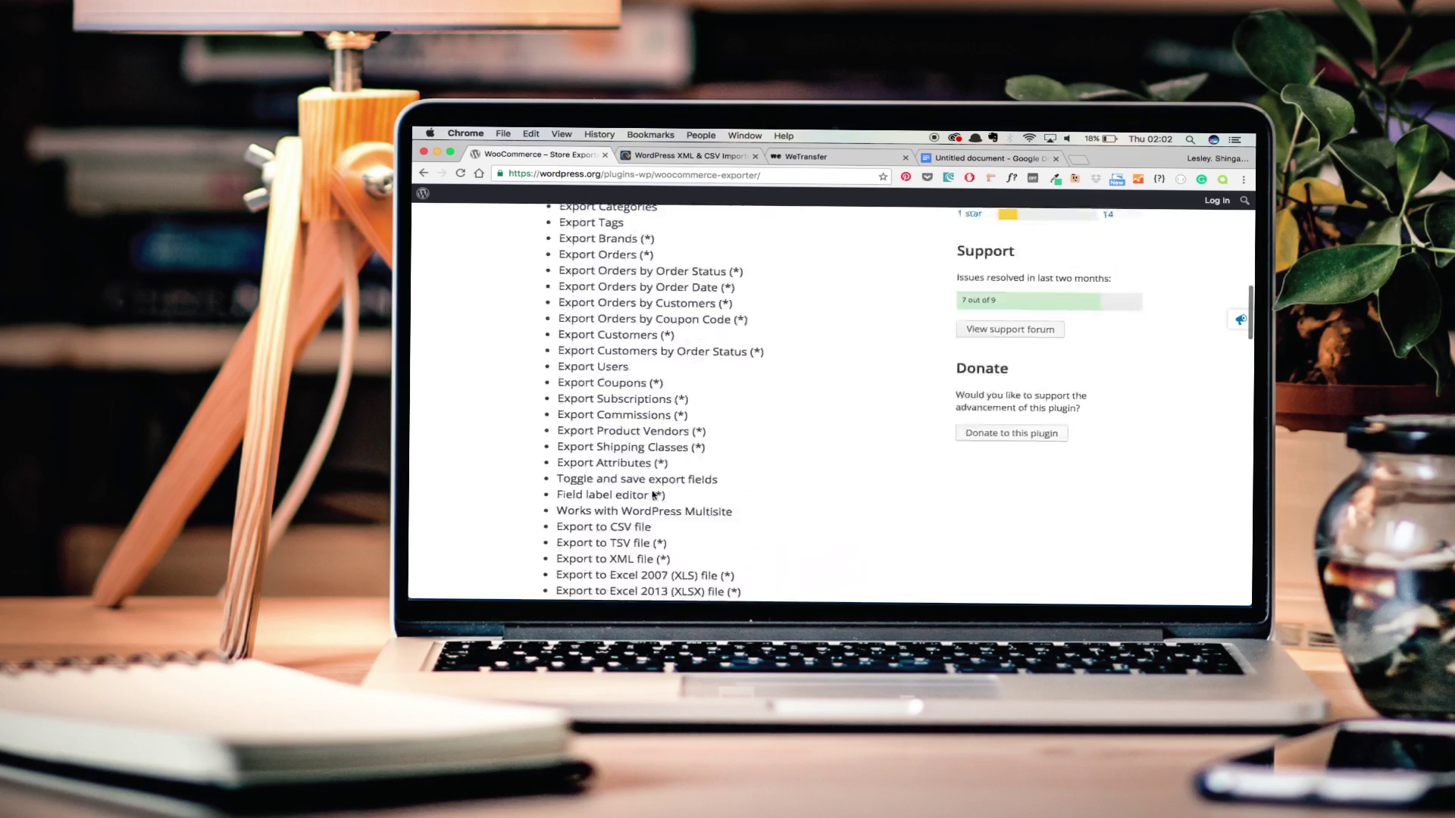
scroll(654, 495, up, 10)
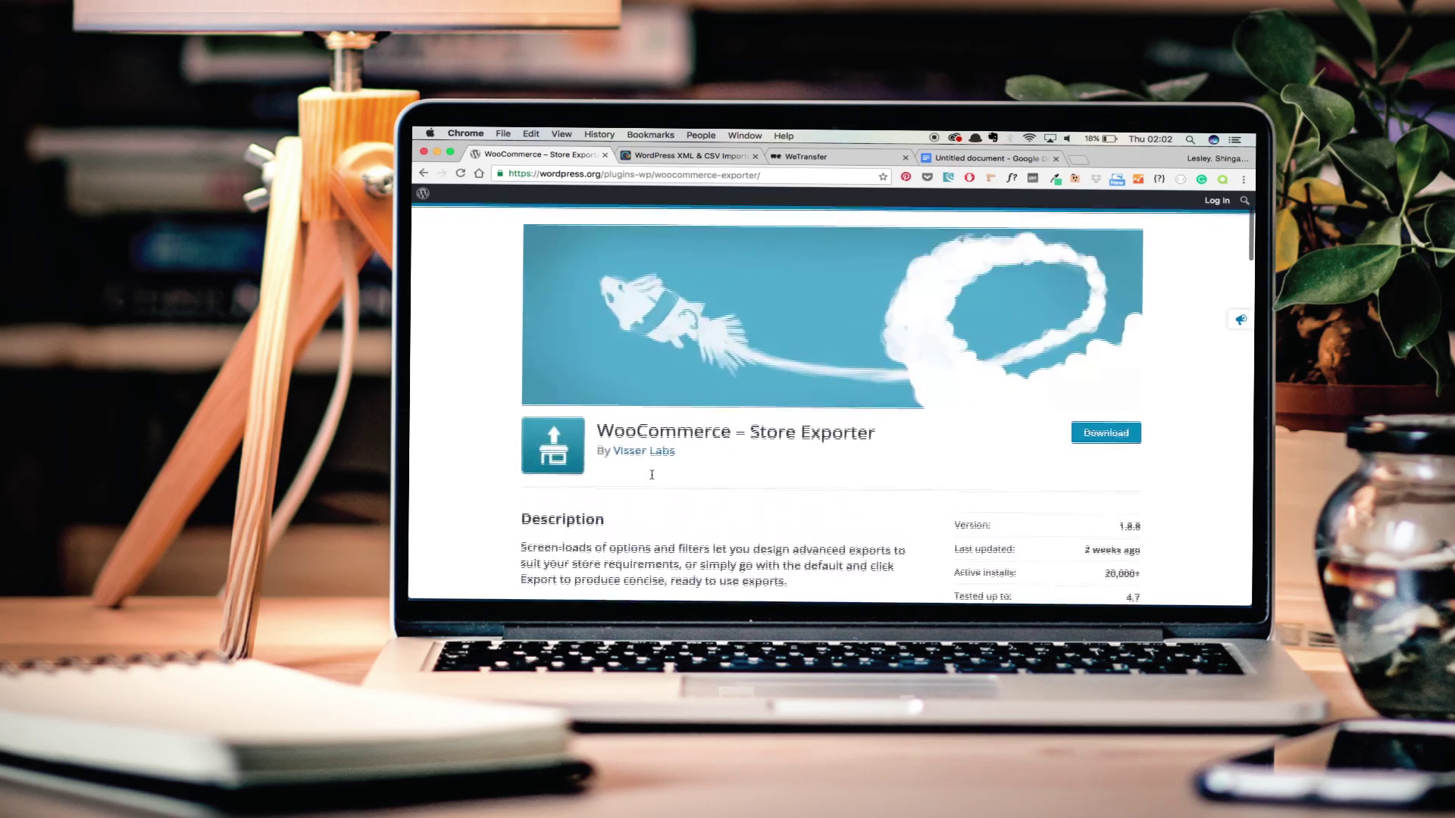
scroll(652, 475, up, 2)
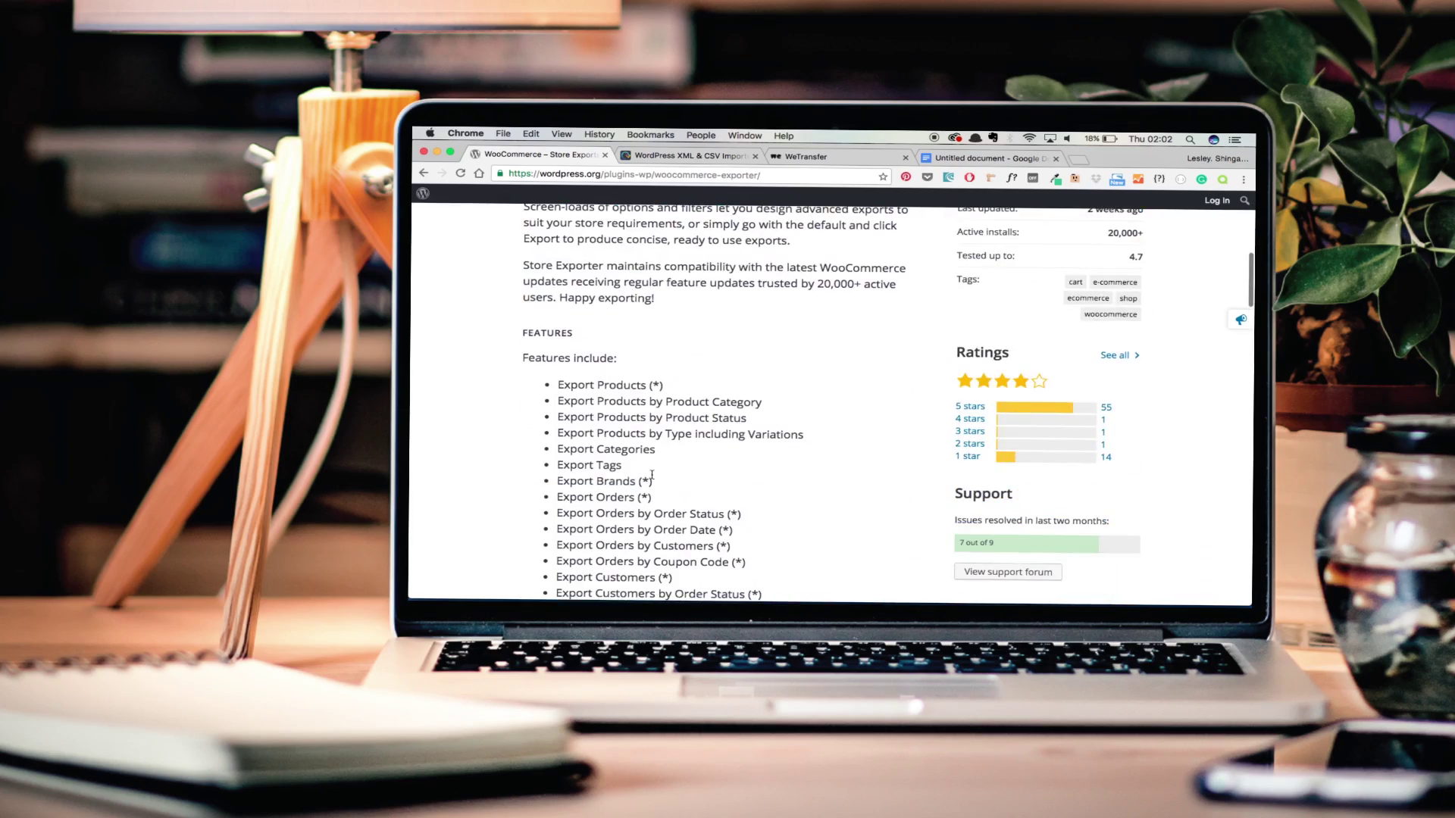
scroll(651, 475, down, 10)
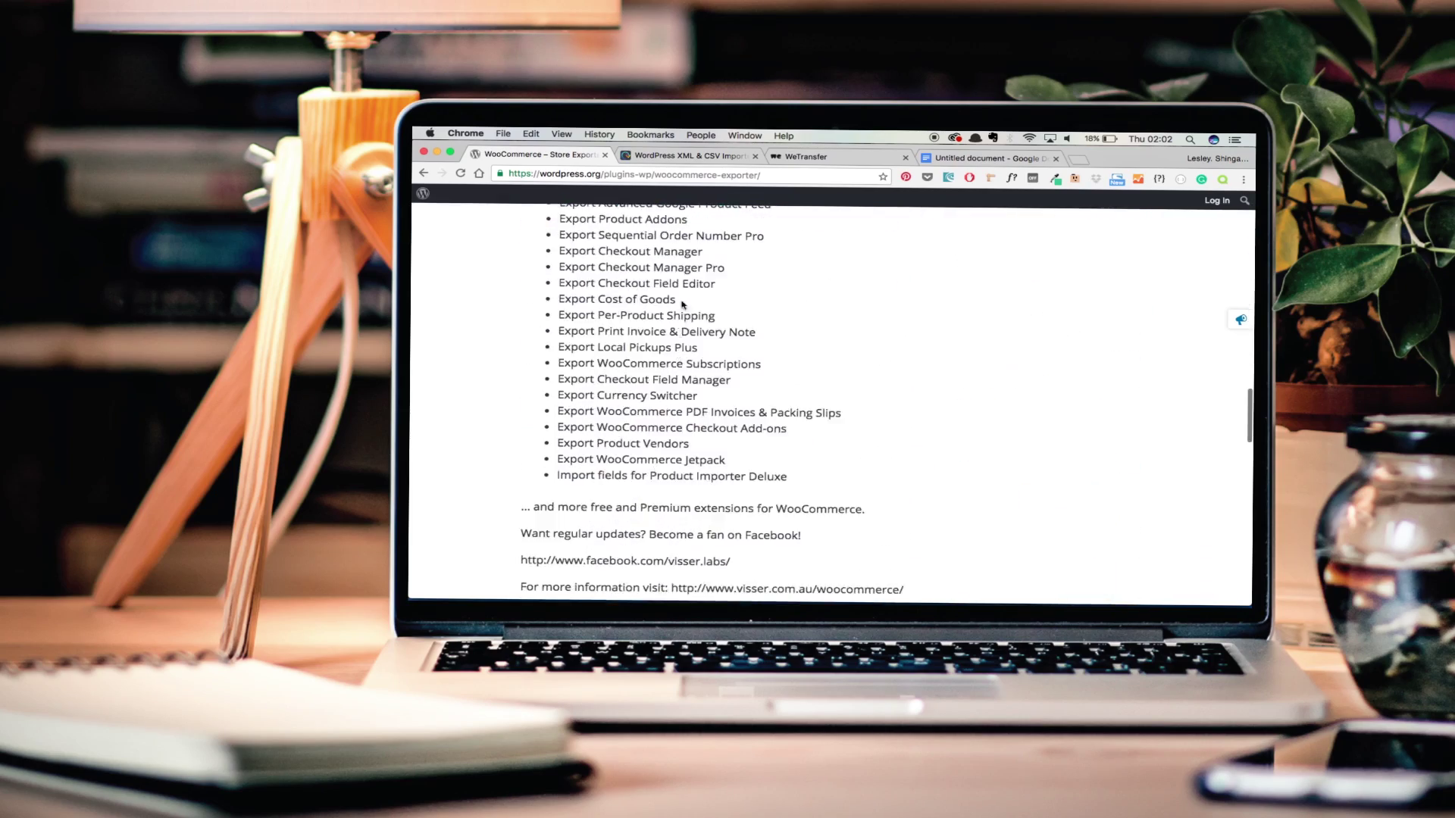
click(682, 160)
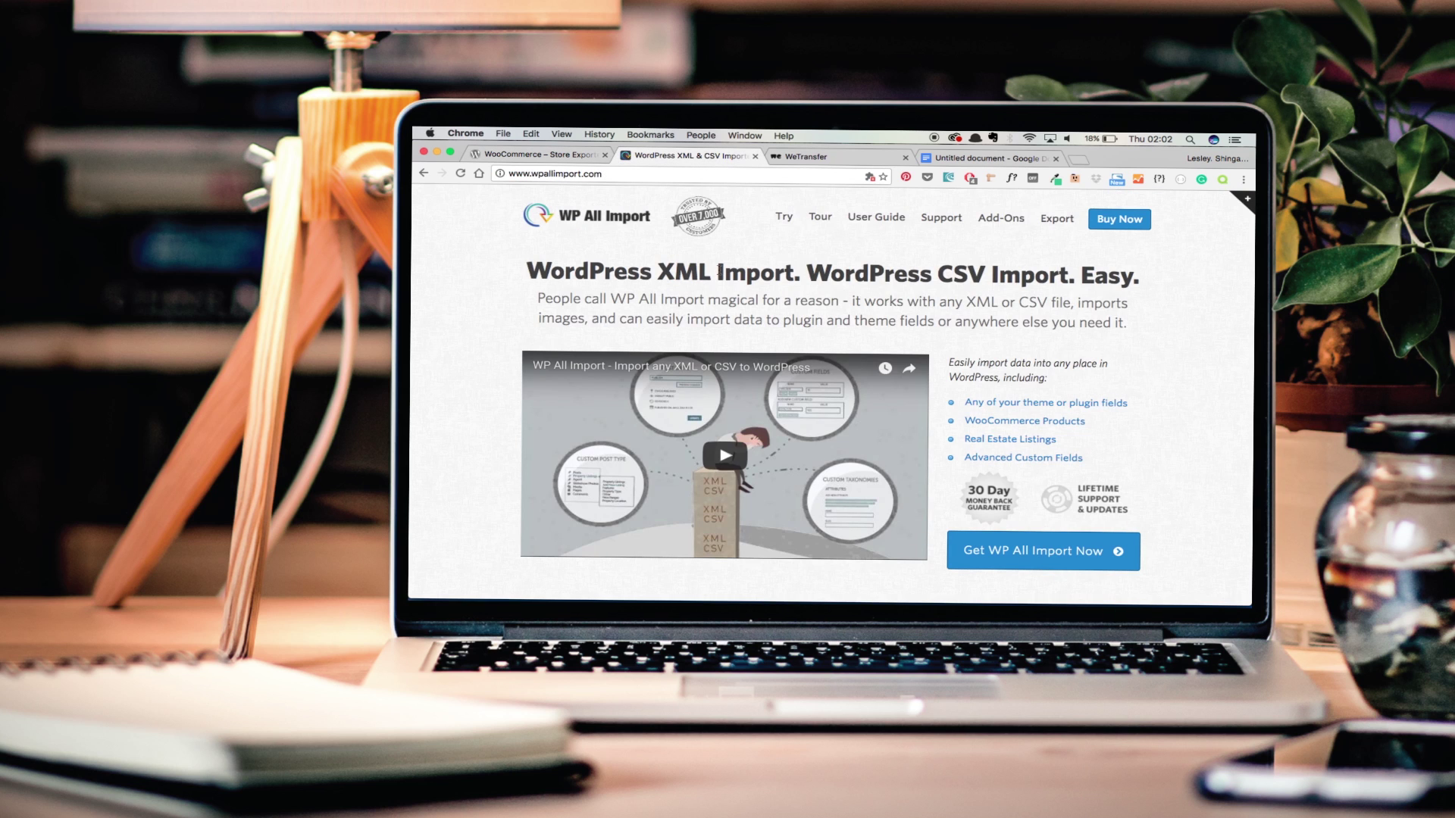
Scroll the wpallimport.com homepage down to the footer and partway back up
scroll(737, 314, down, 5)
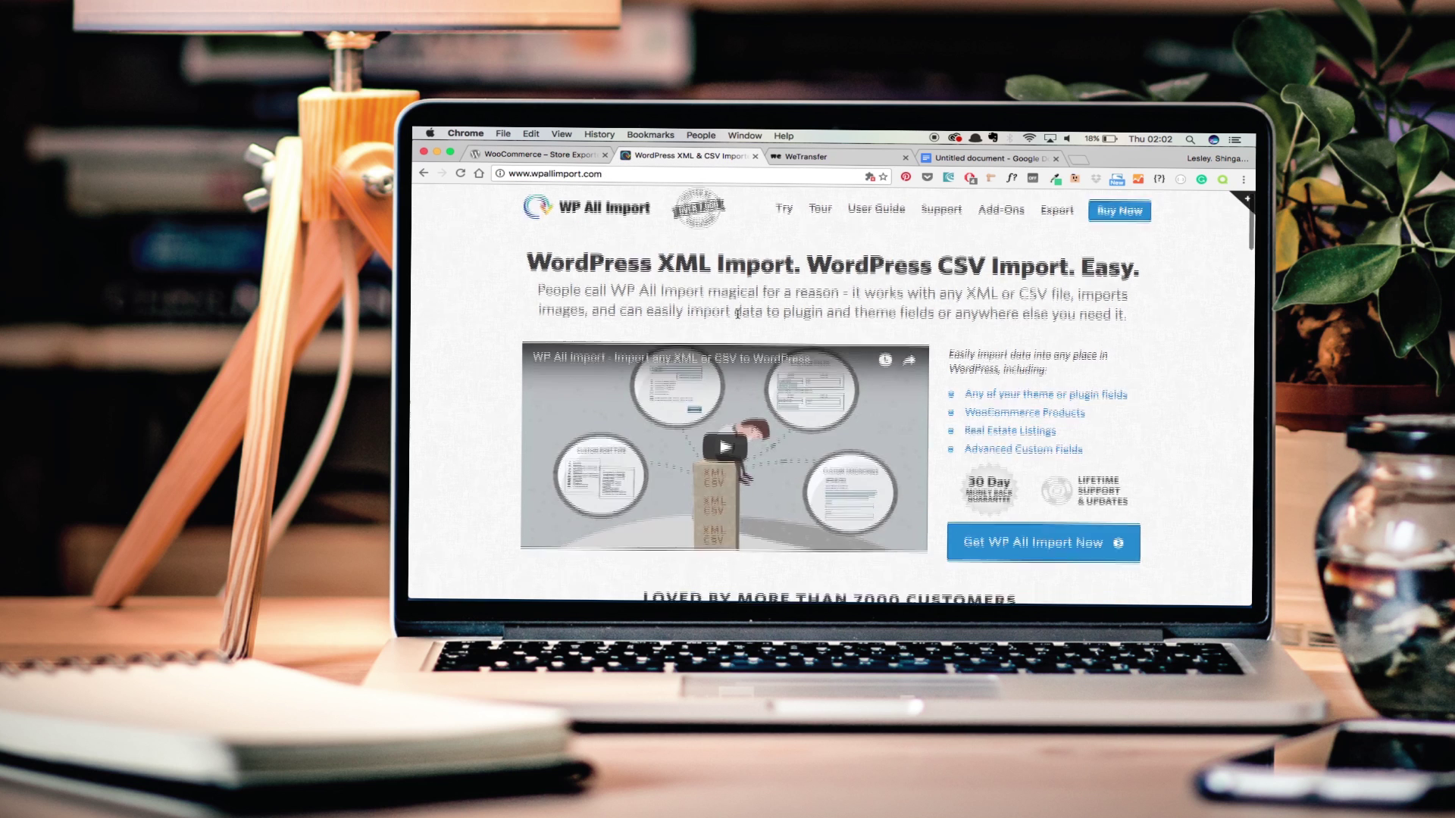
scroll(737, 314, down, 5)
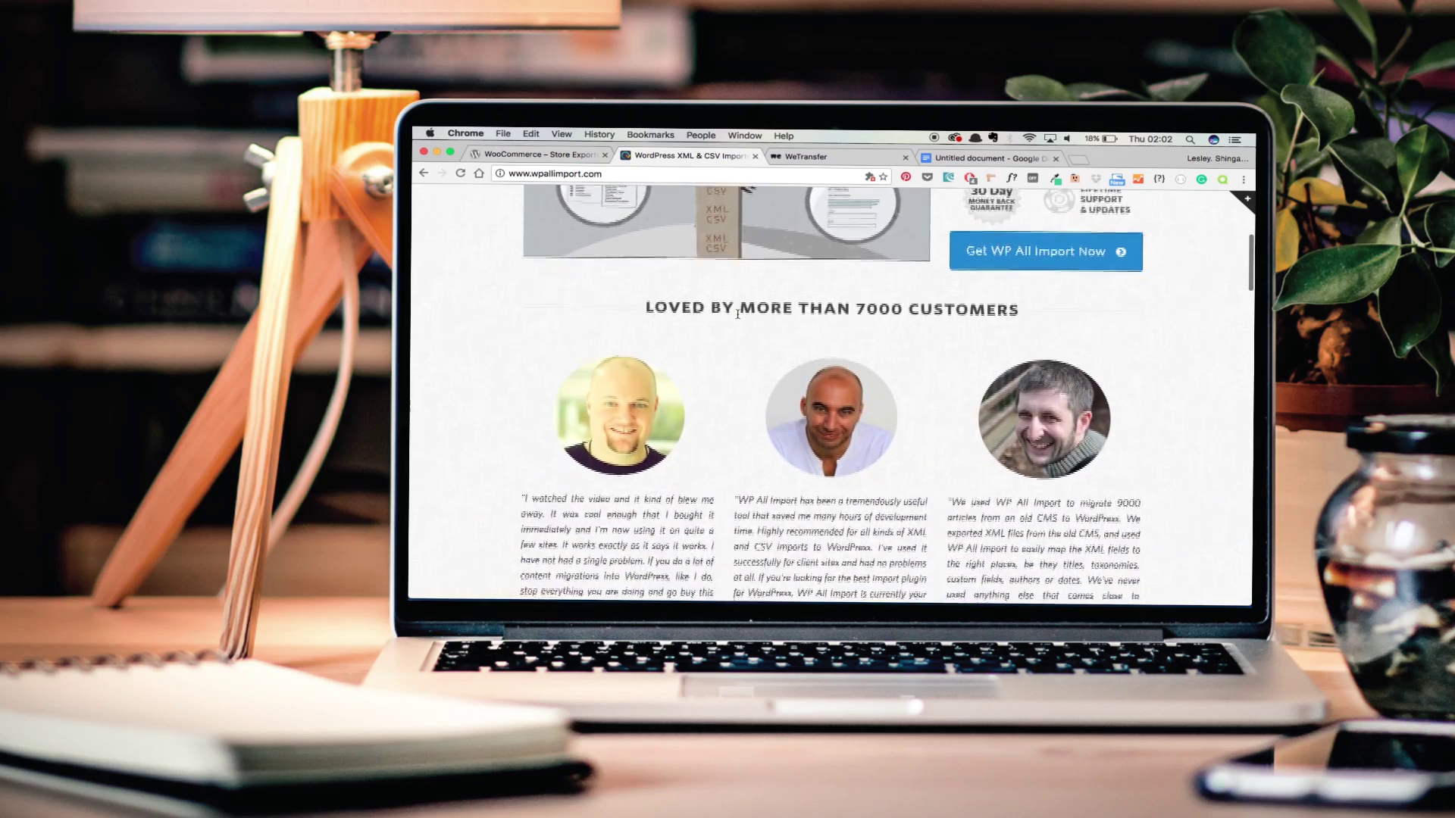
scroll(737, 317, down, 4)
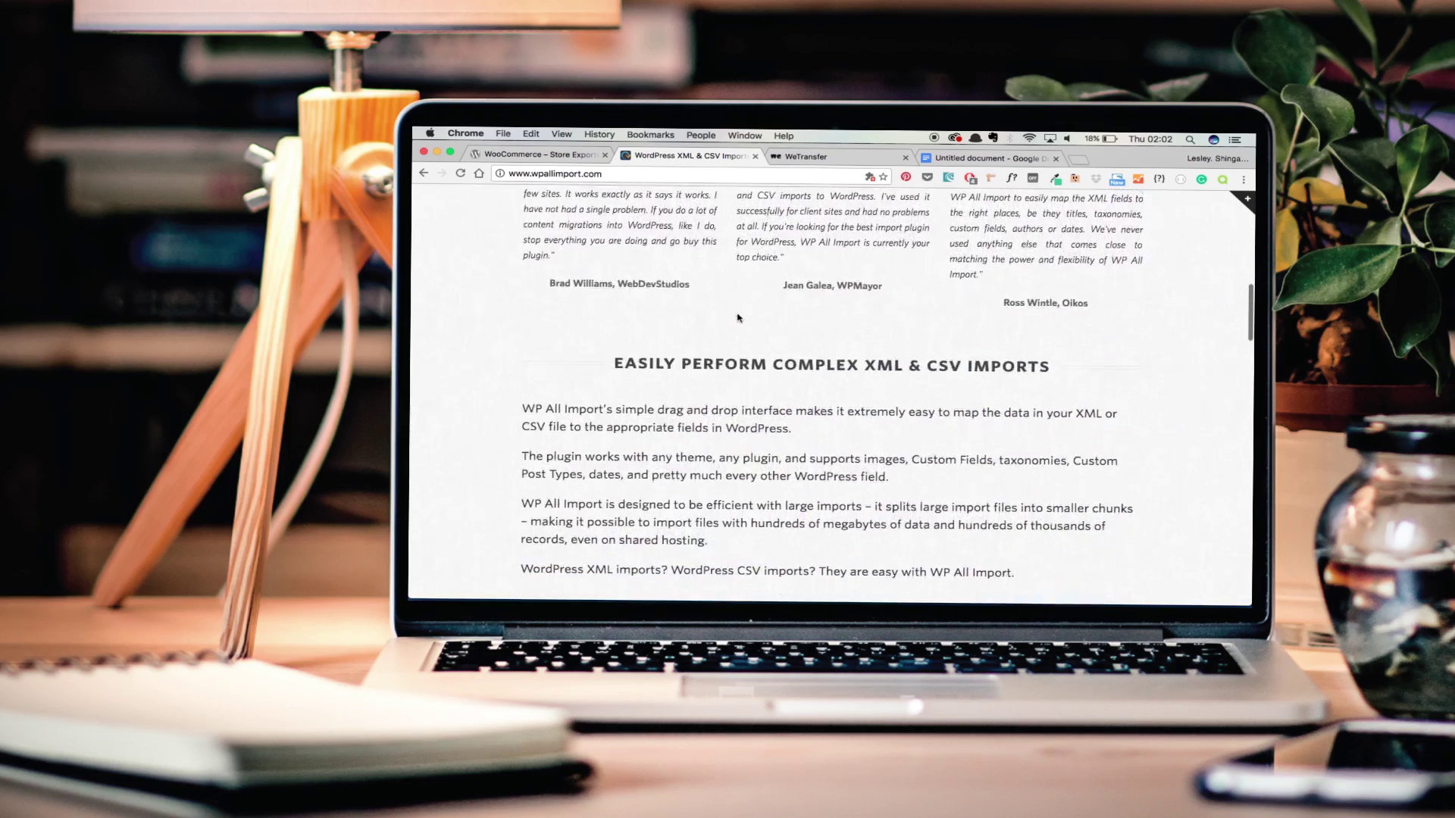
scroll(737, 316, down, 6)
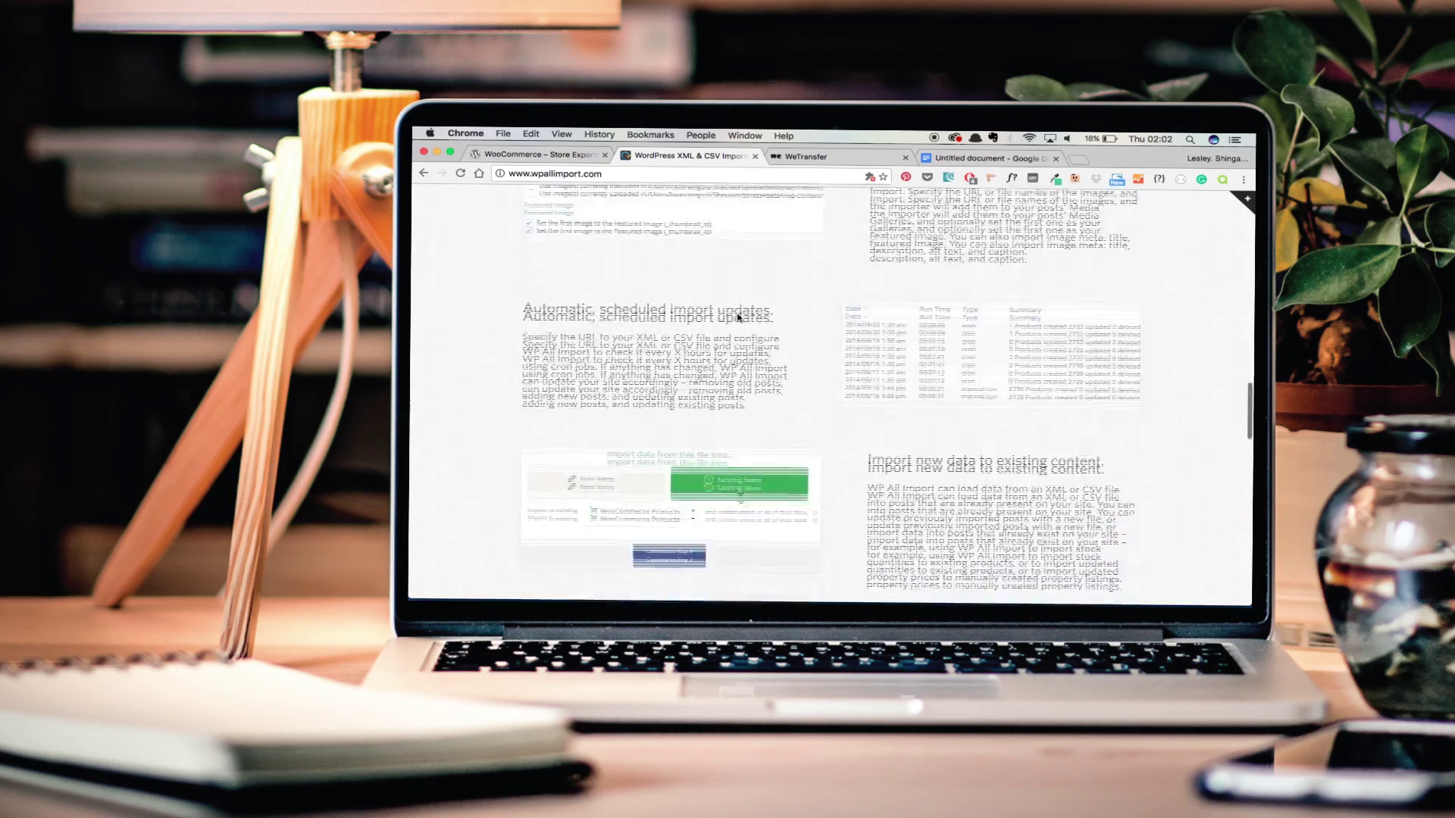
scroll(738, 317, down, 15)
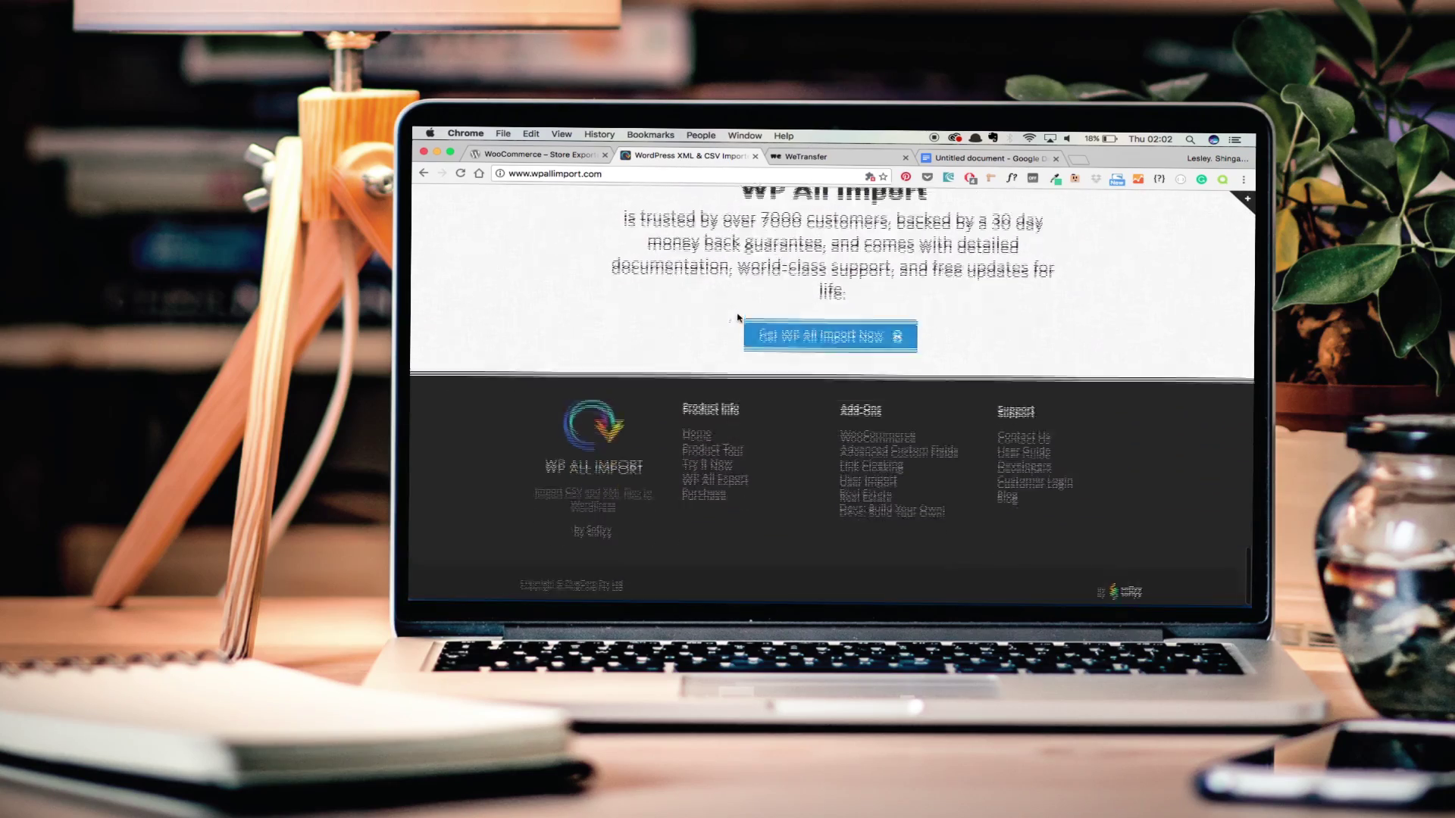
scroll(738, 317, up, 20)
scroll(738, 317, up, 10)
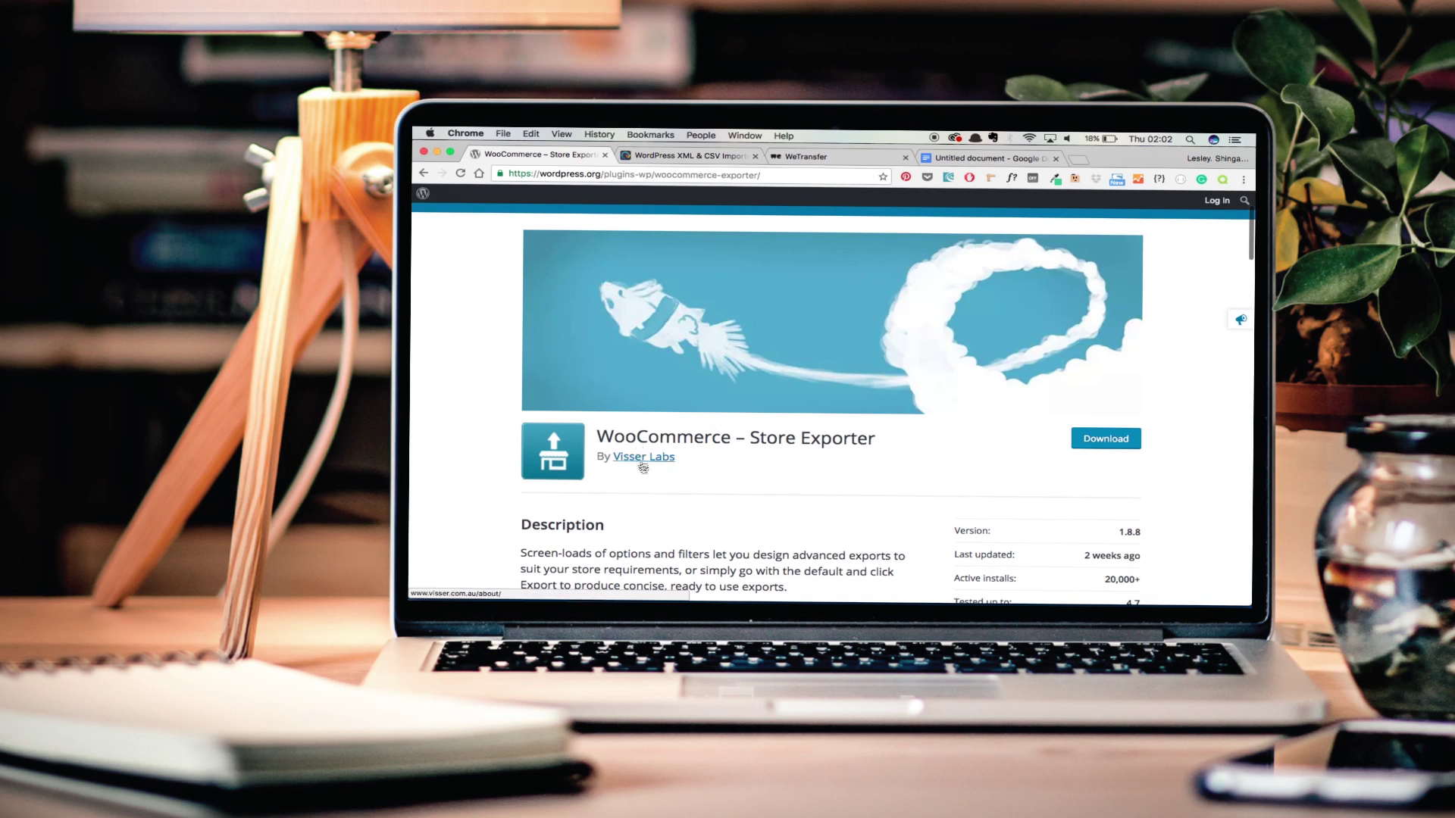
Scroll the Store Exporter page from the banner through Description and Features to the Facebook and visser links
scroll(652, 494, down, 5)
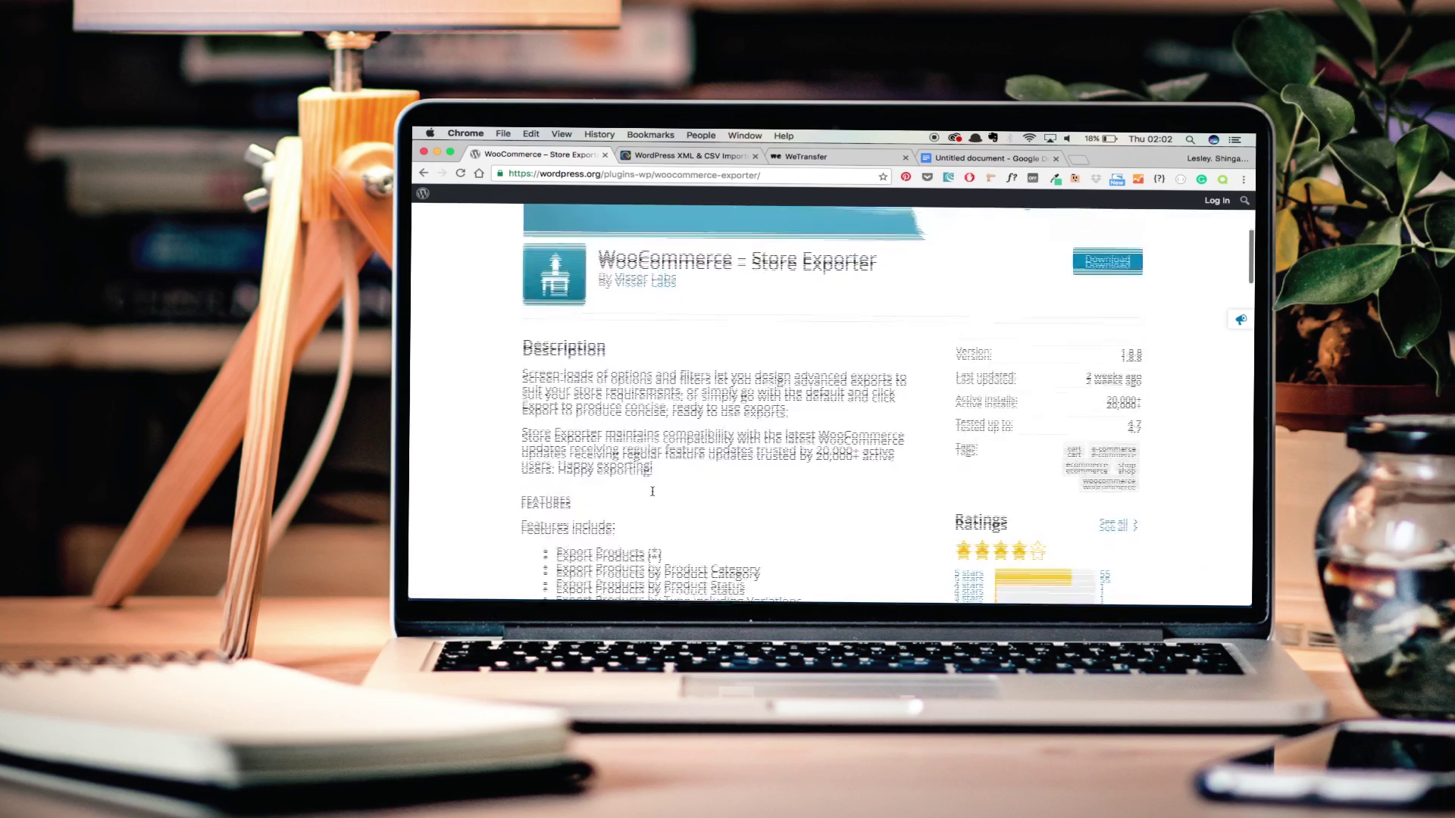
scroll(652, 491, down, 2)
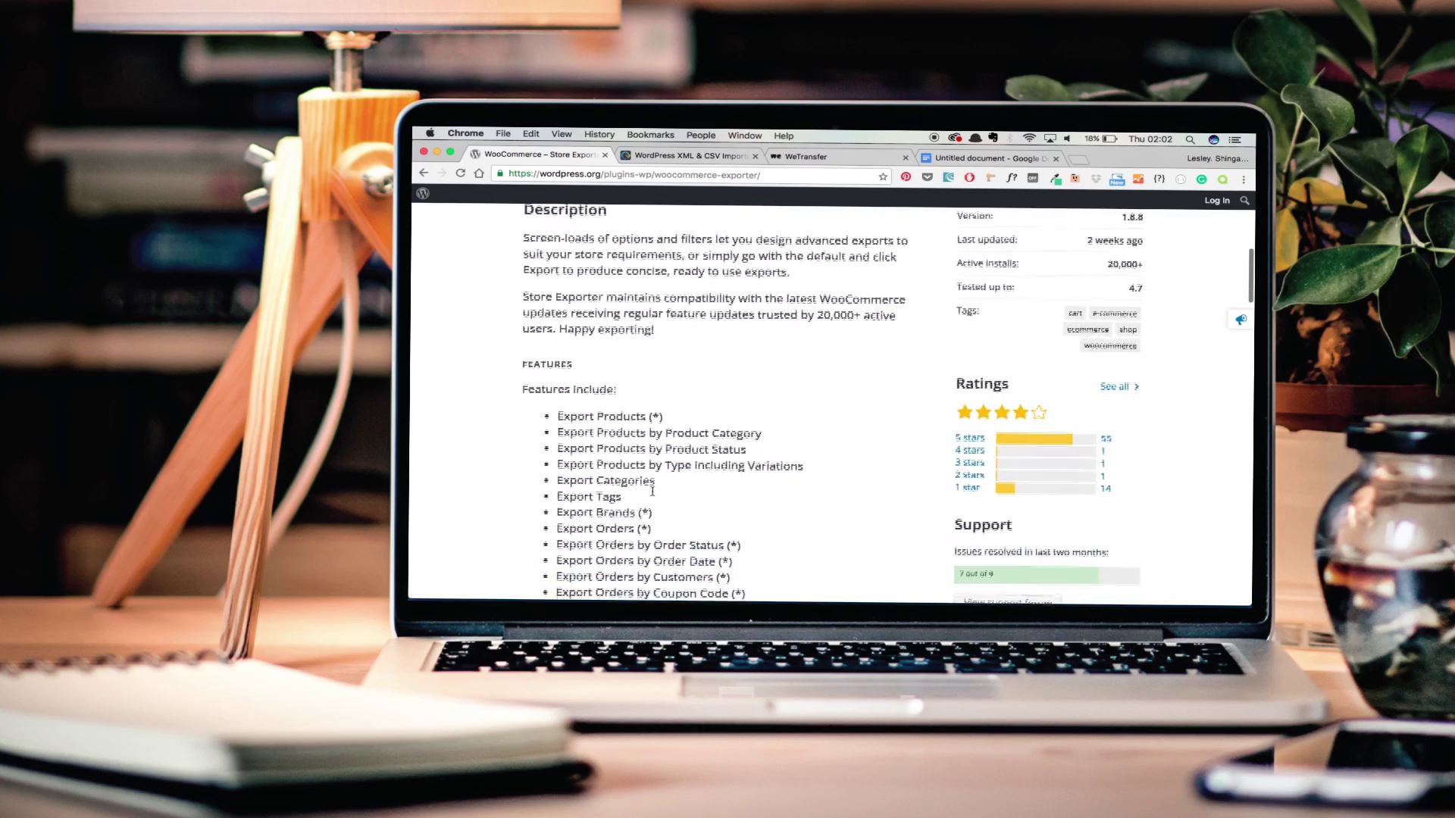
scroll(651, 491, down, 3)
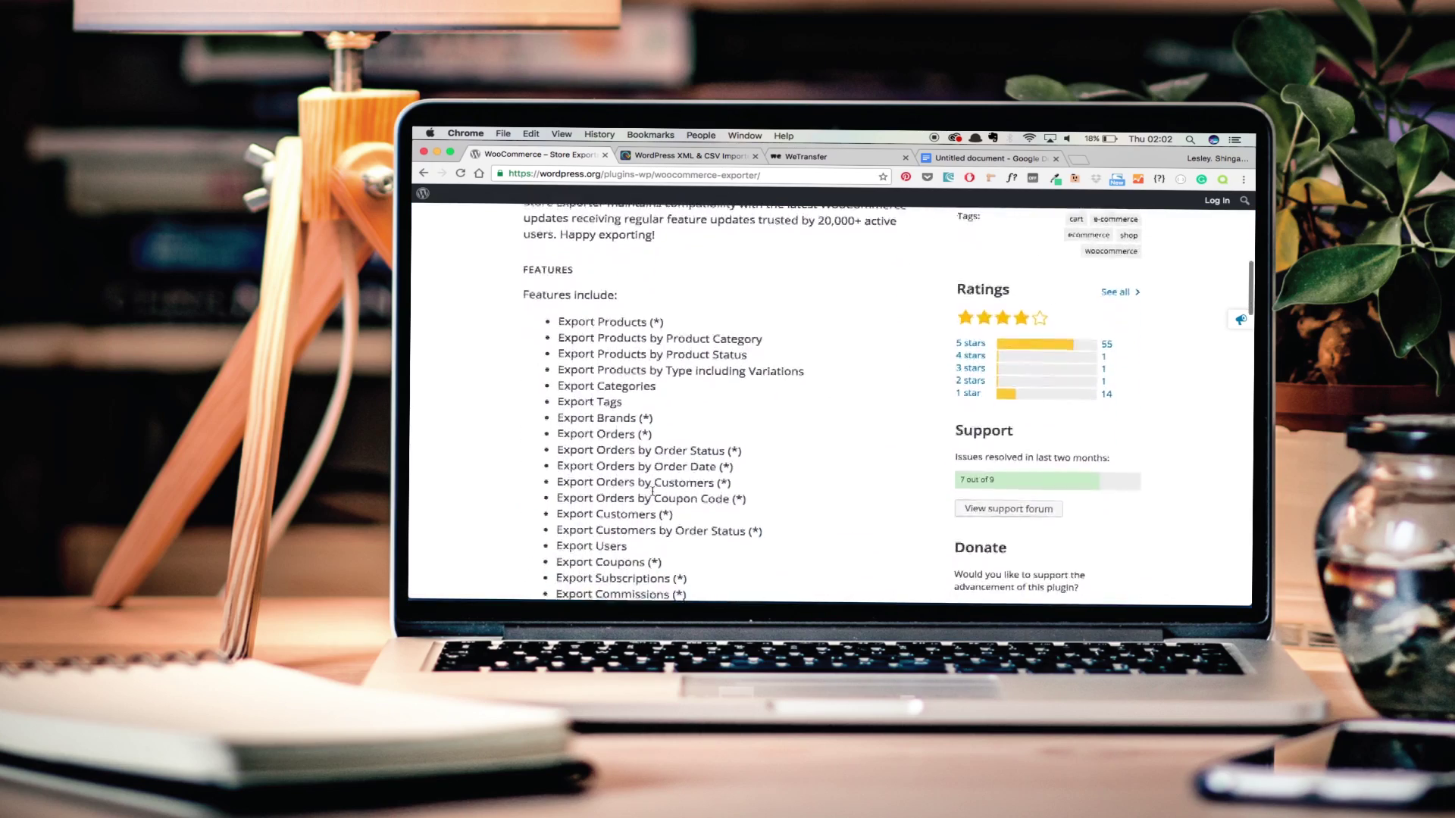
scroll(653, 492, down, 4)
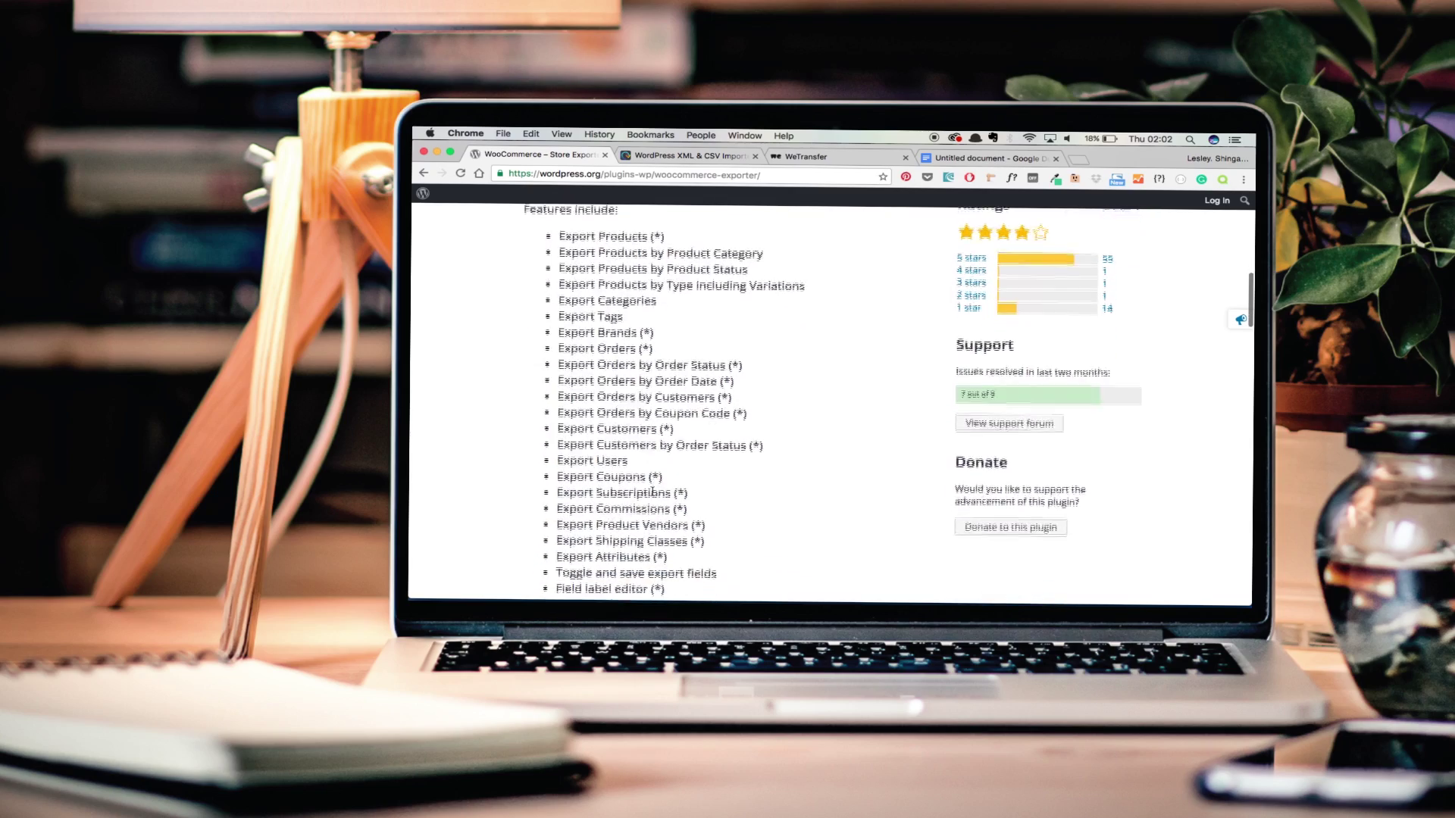
scroll(652, 491, down, 2)
scroll(652, 493, down, 3)
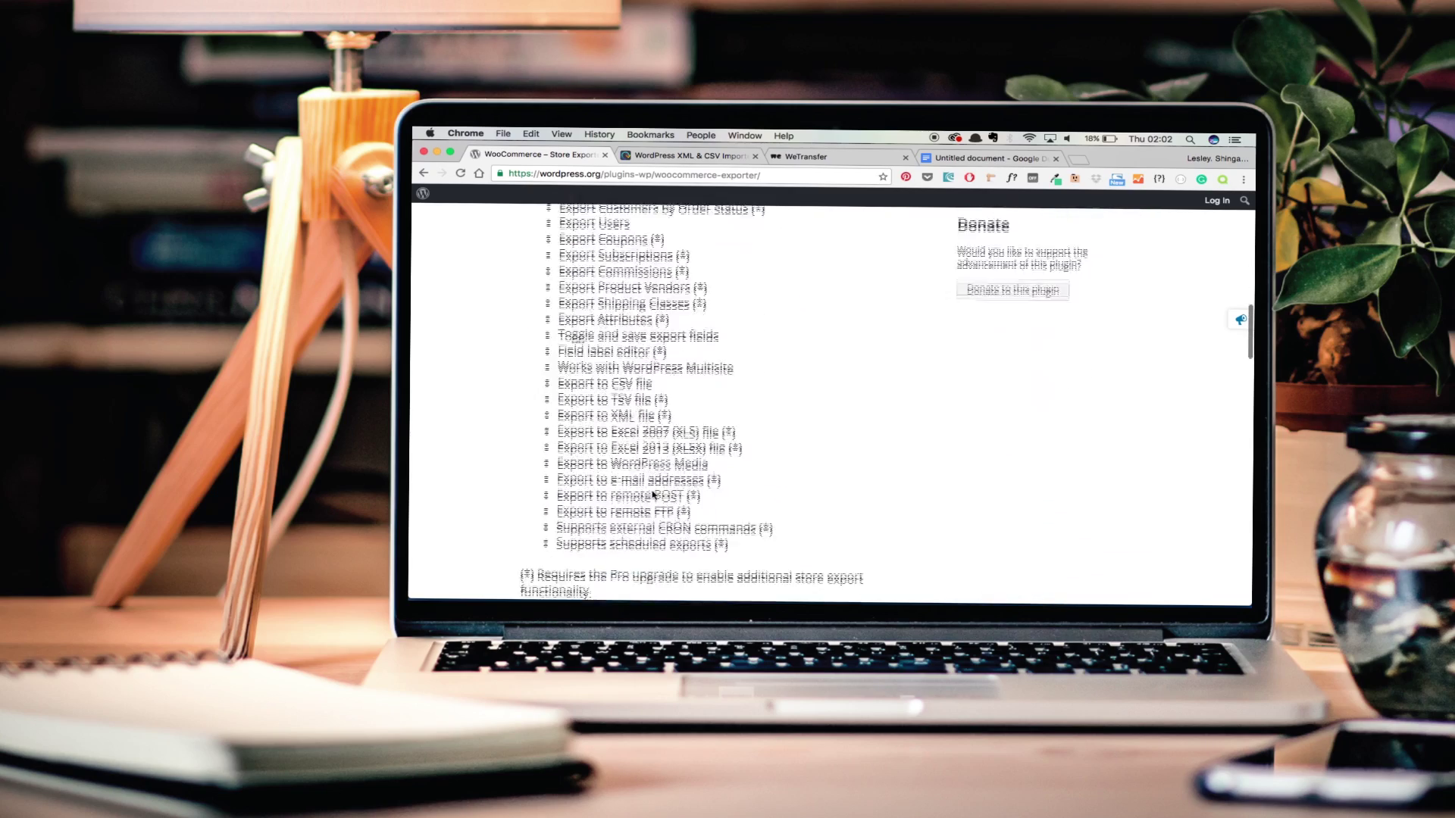
scroll(651, 485, up, 10)
scroll(652, 473, up, 10)
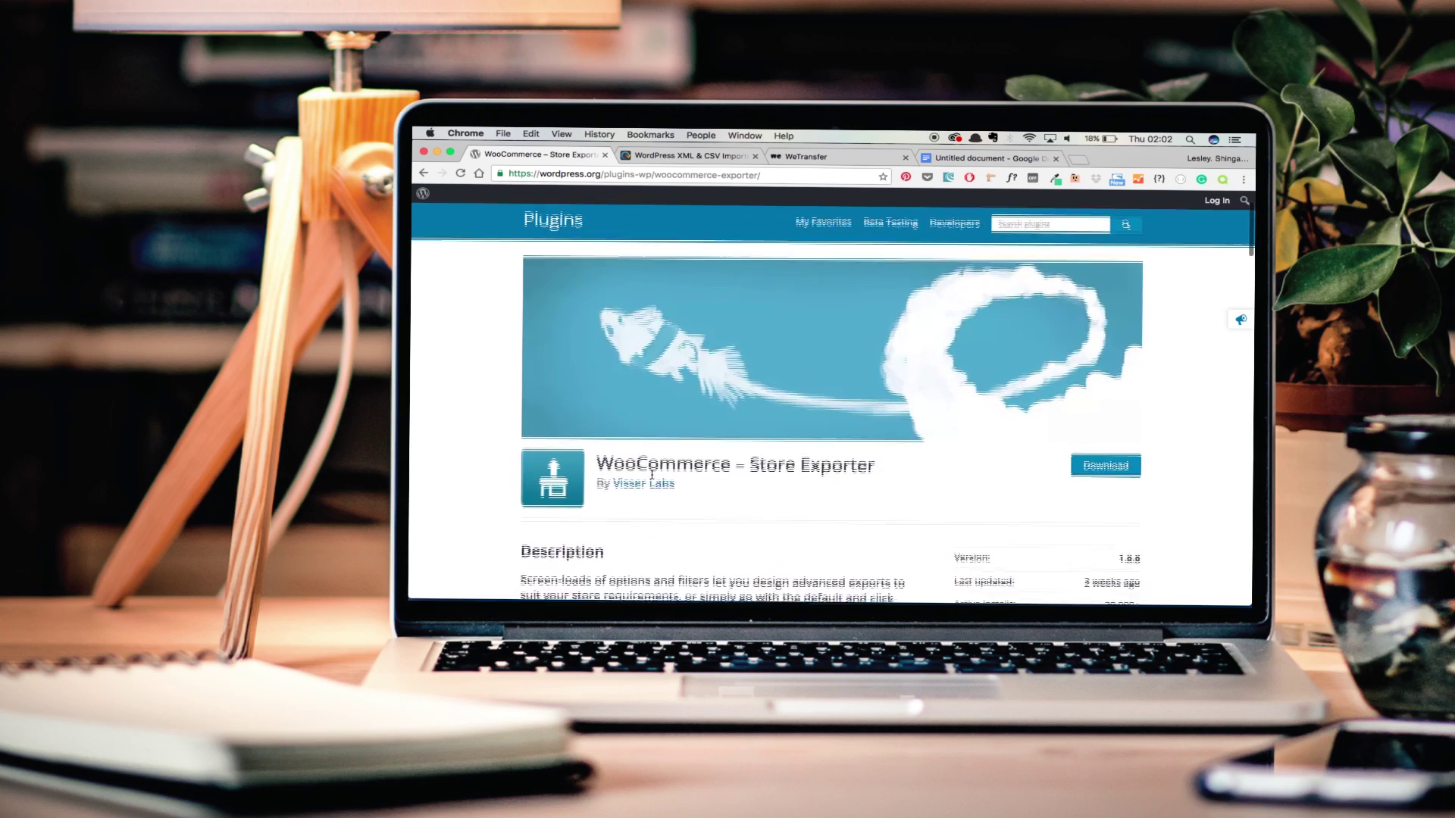
scroll(652, 475, down, 6)
scroll(651, 476, down, 10)
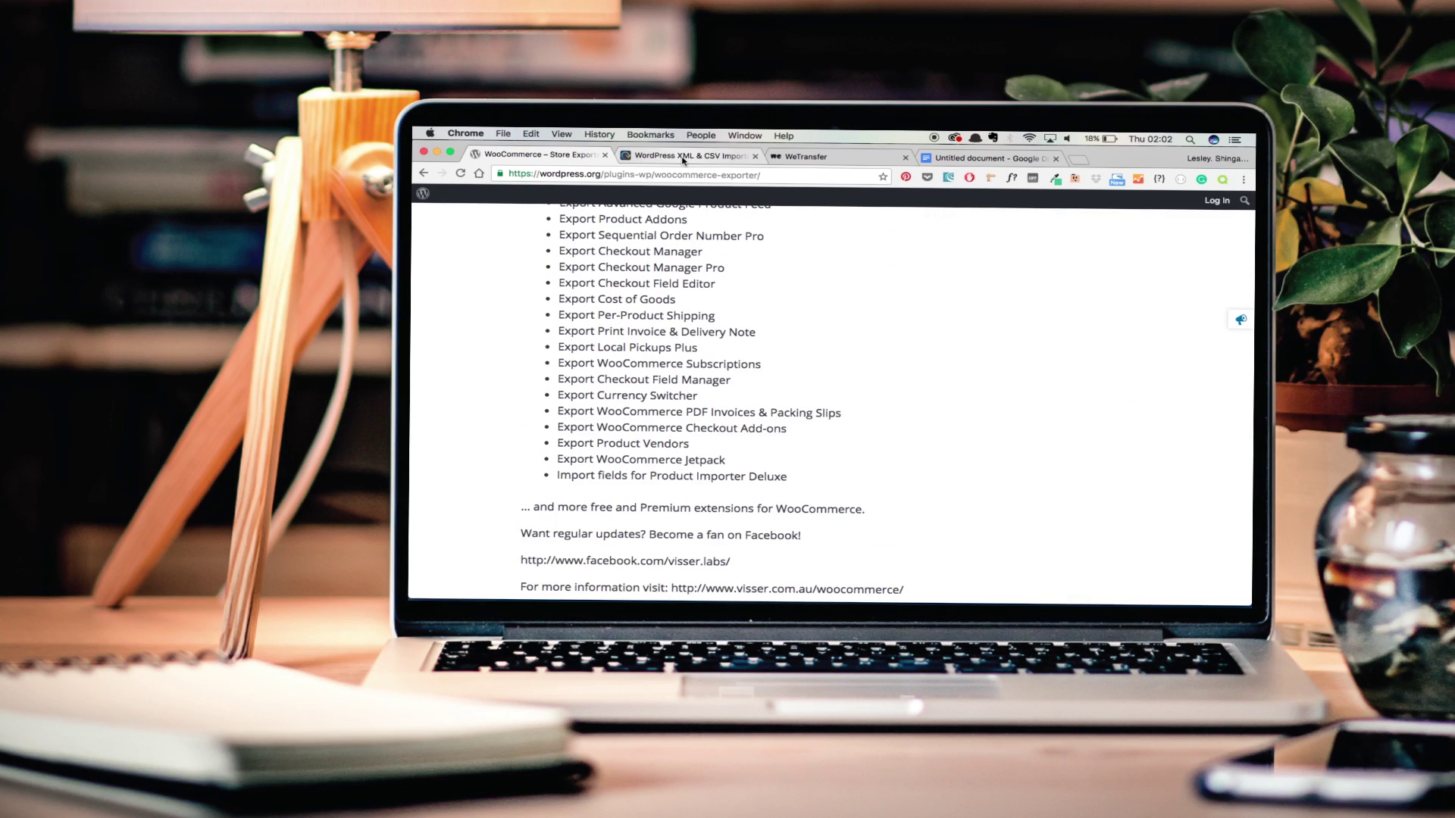
Return to wpallimport.com and scroll down to the product tour line and back to the top
click(683, 157)
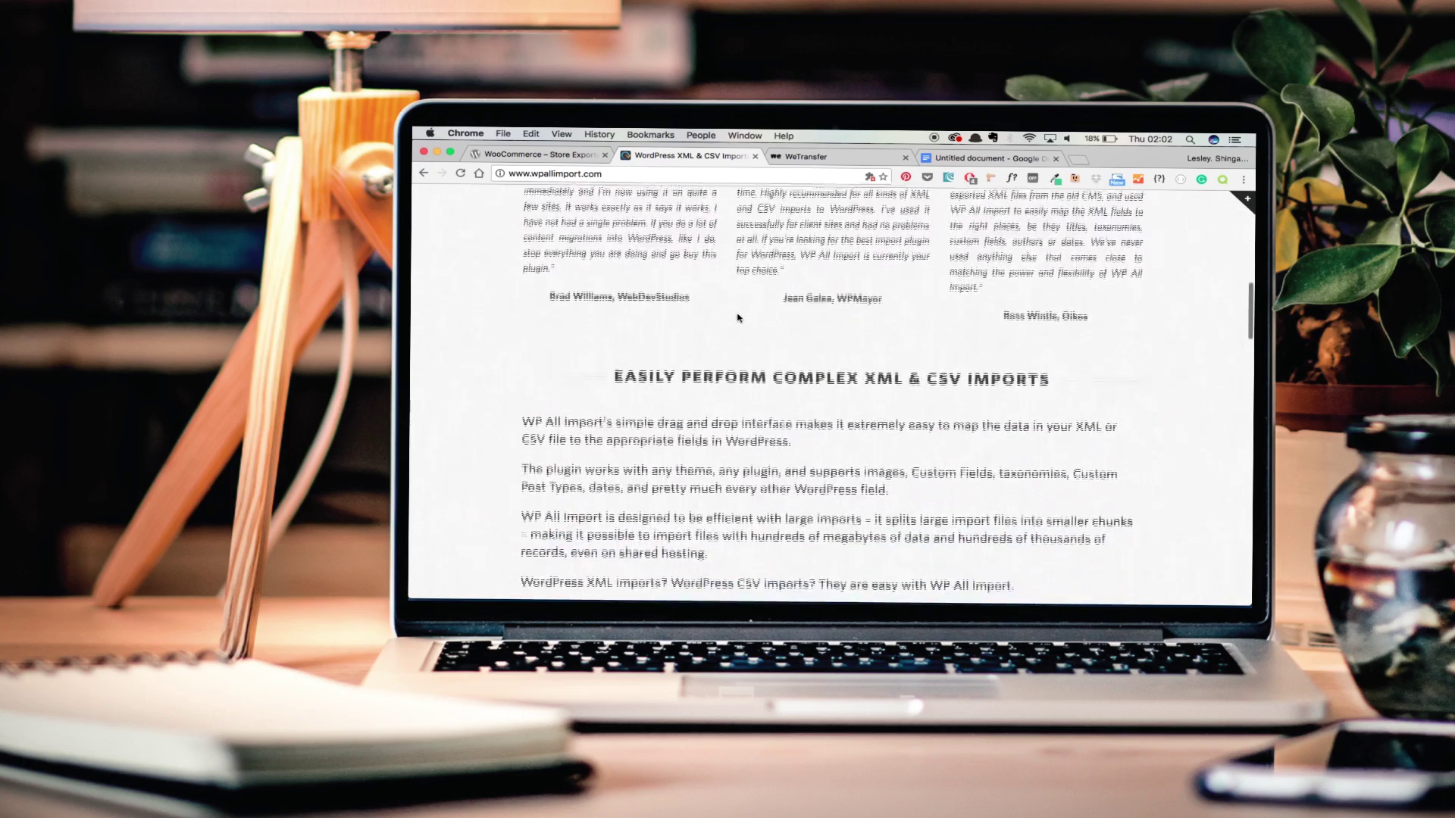
scroll(738, 318, down, 10)
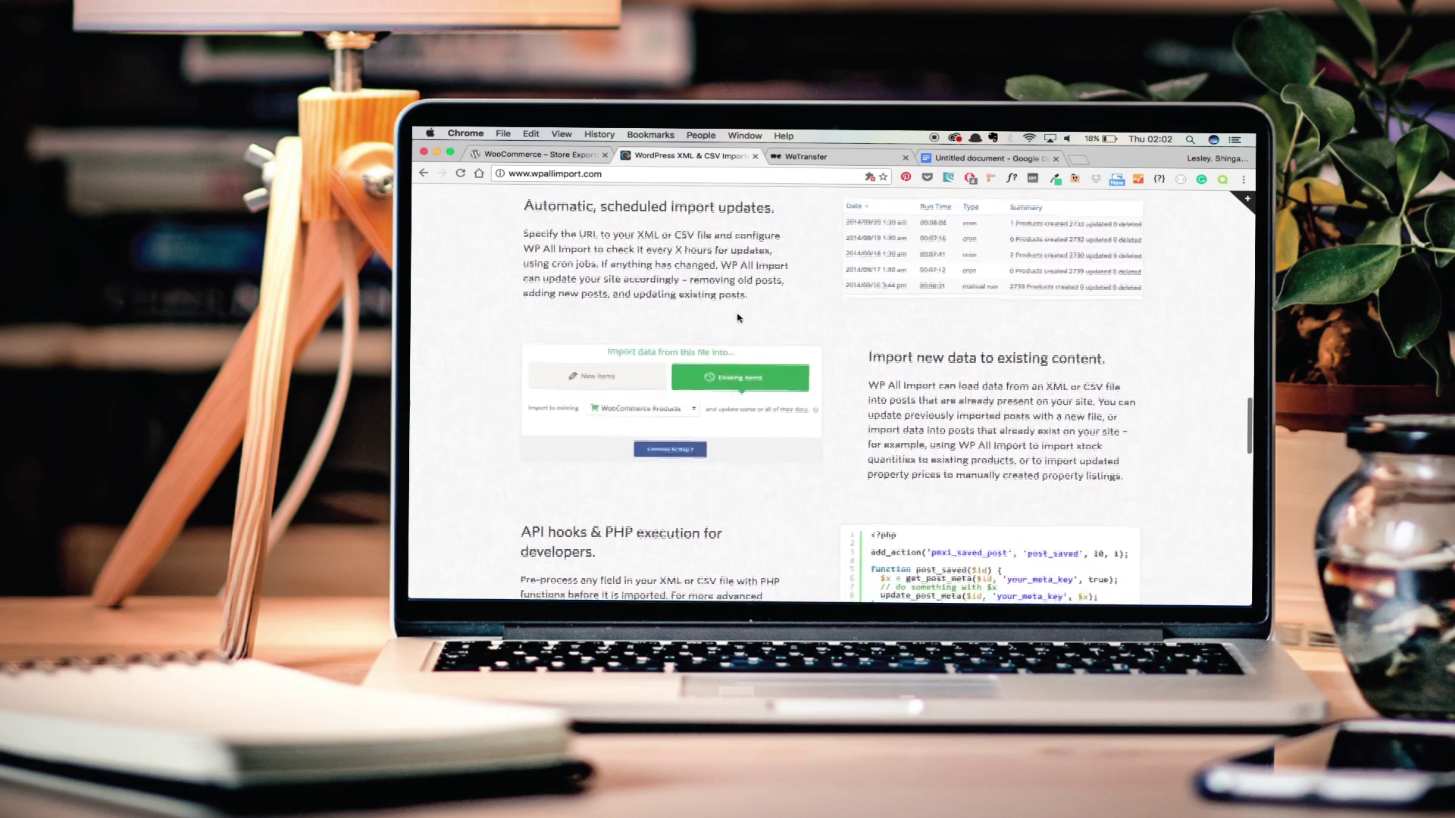
scroll(738, 318, down, 3)
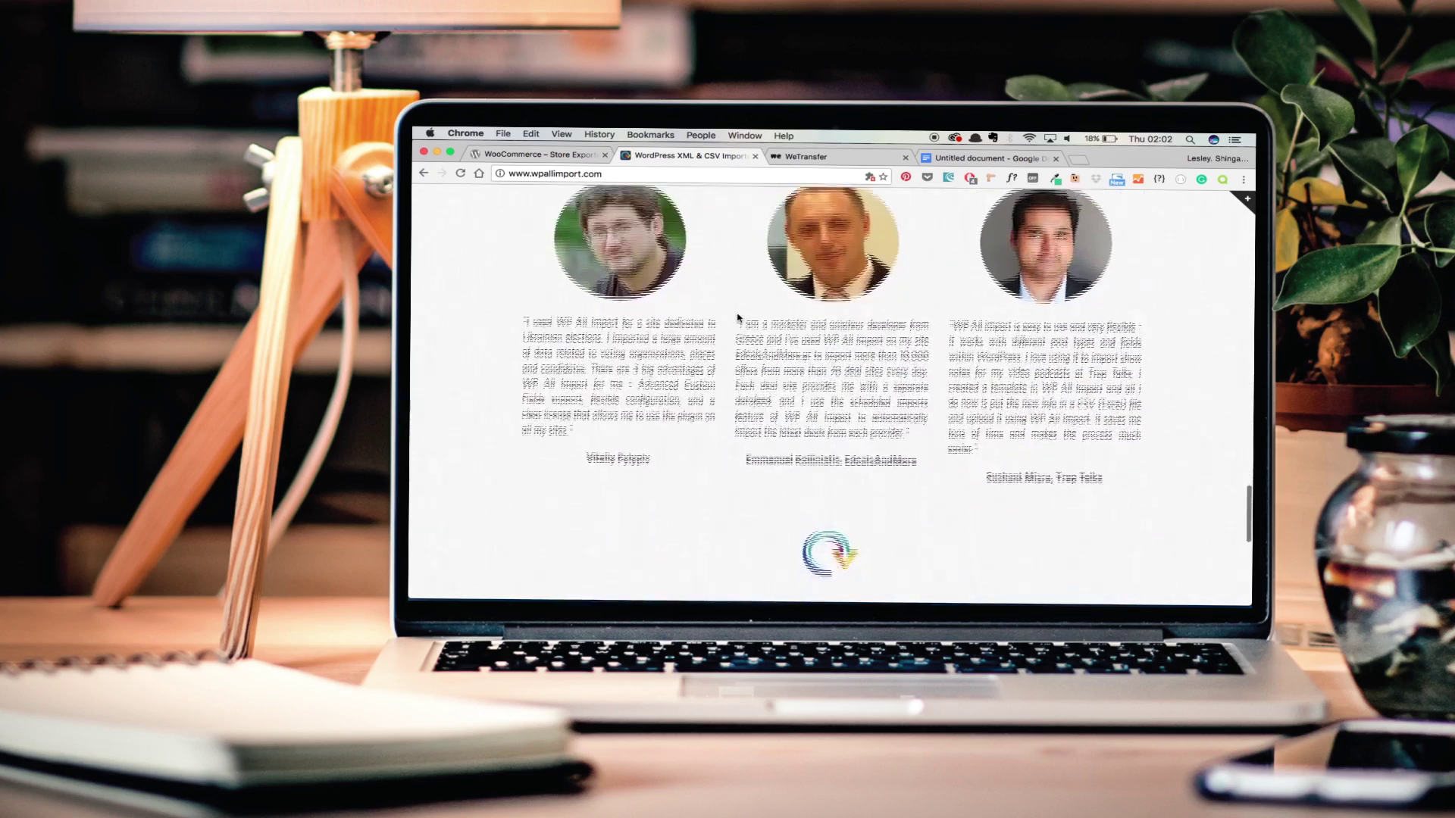
scroll(737, 319, down, 5)
scroll(737, 319, up, 6)
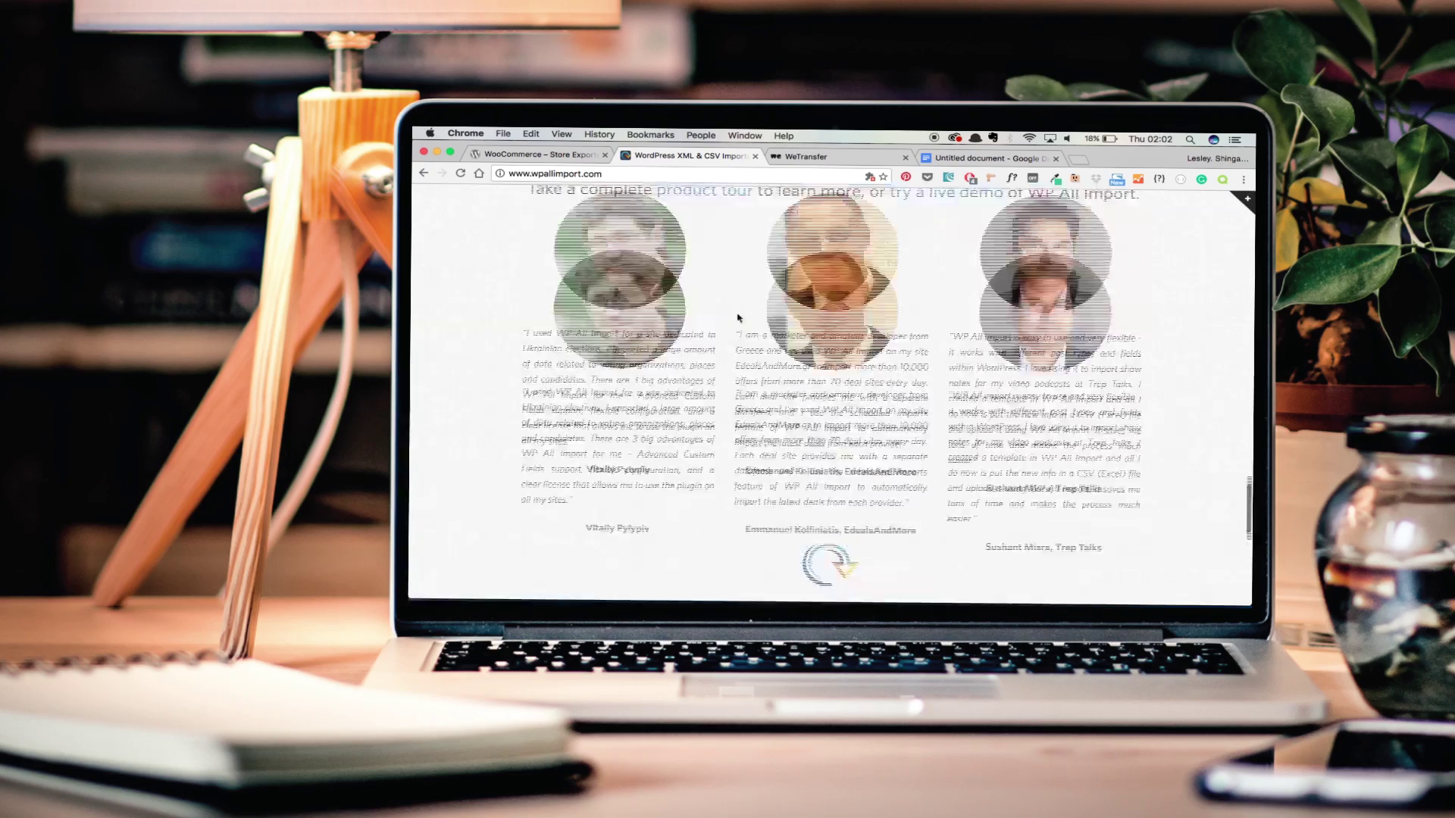
scroll(739, 318, up, 15)
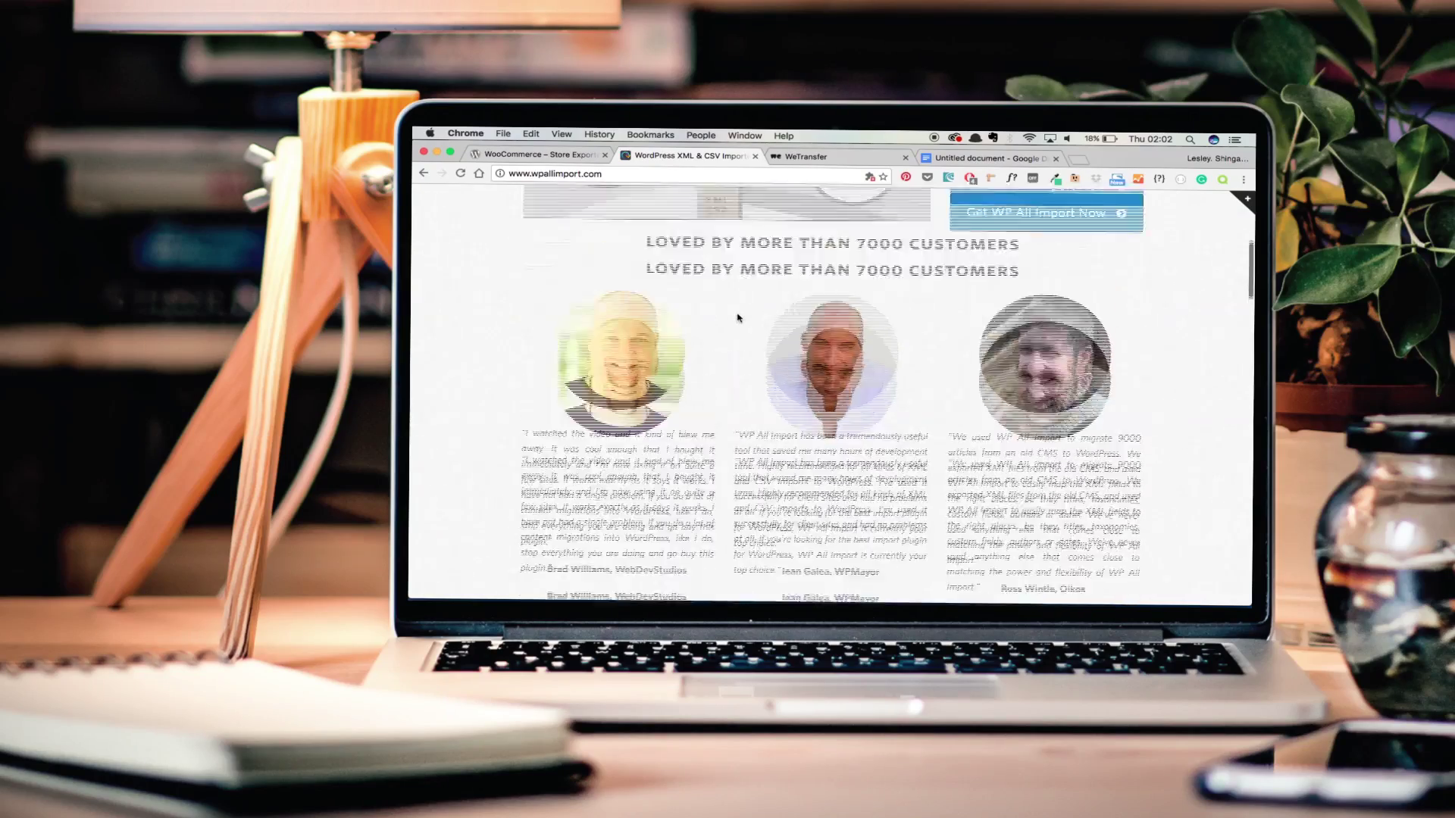
scroll(739, 318, up, 6)
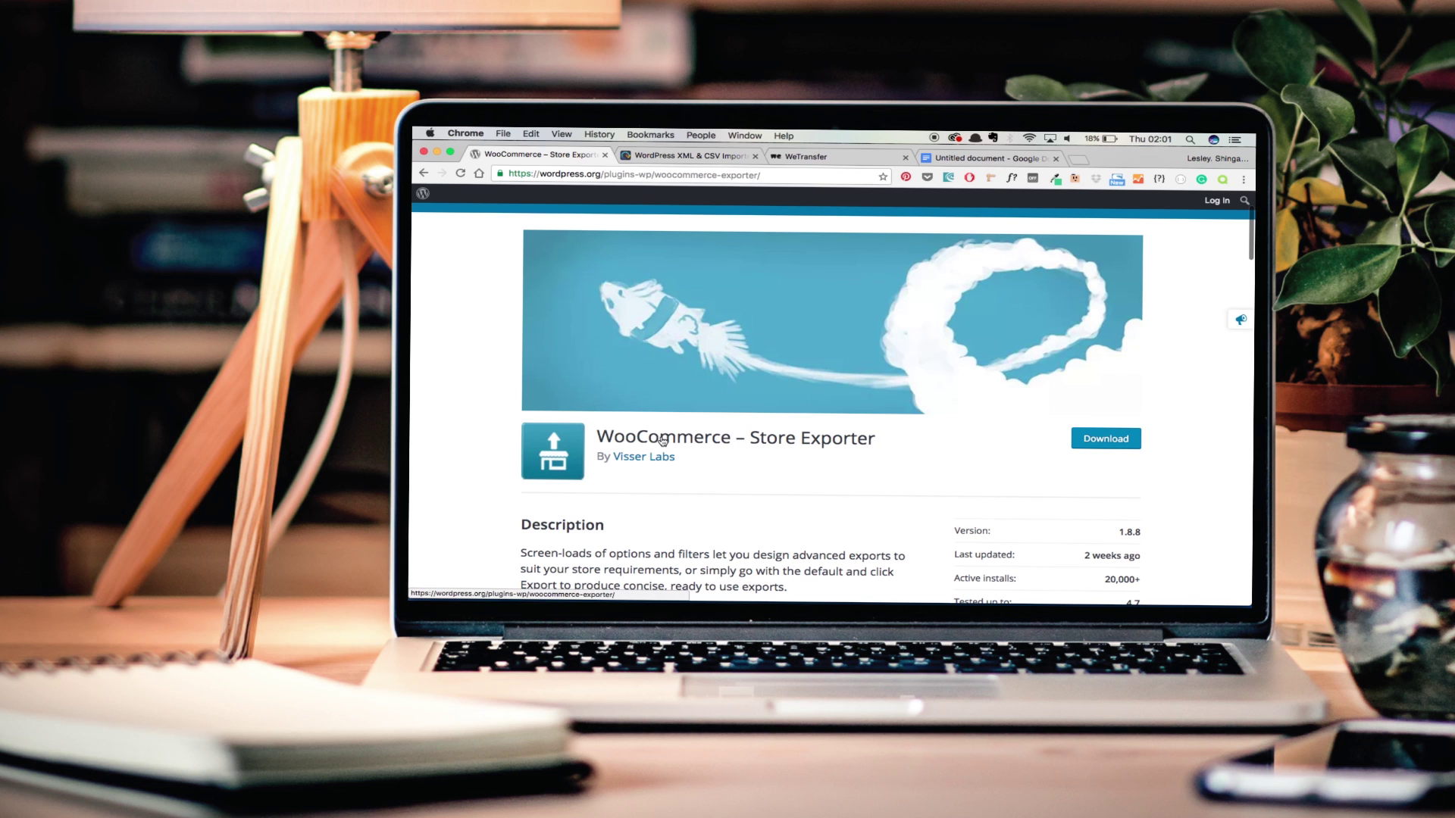
Scroll the Store Exporter Features list down to its closing links, back up, and down again
scroll(652, 495, down, 5)
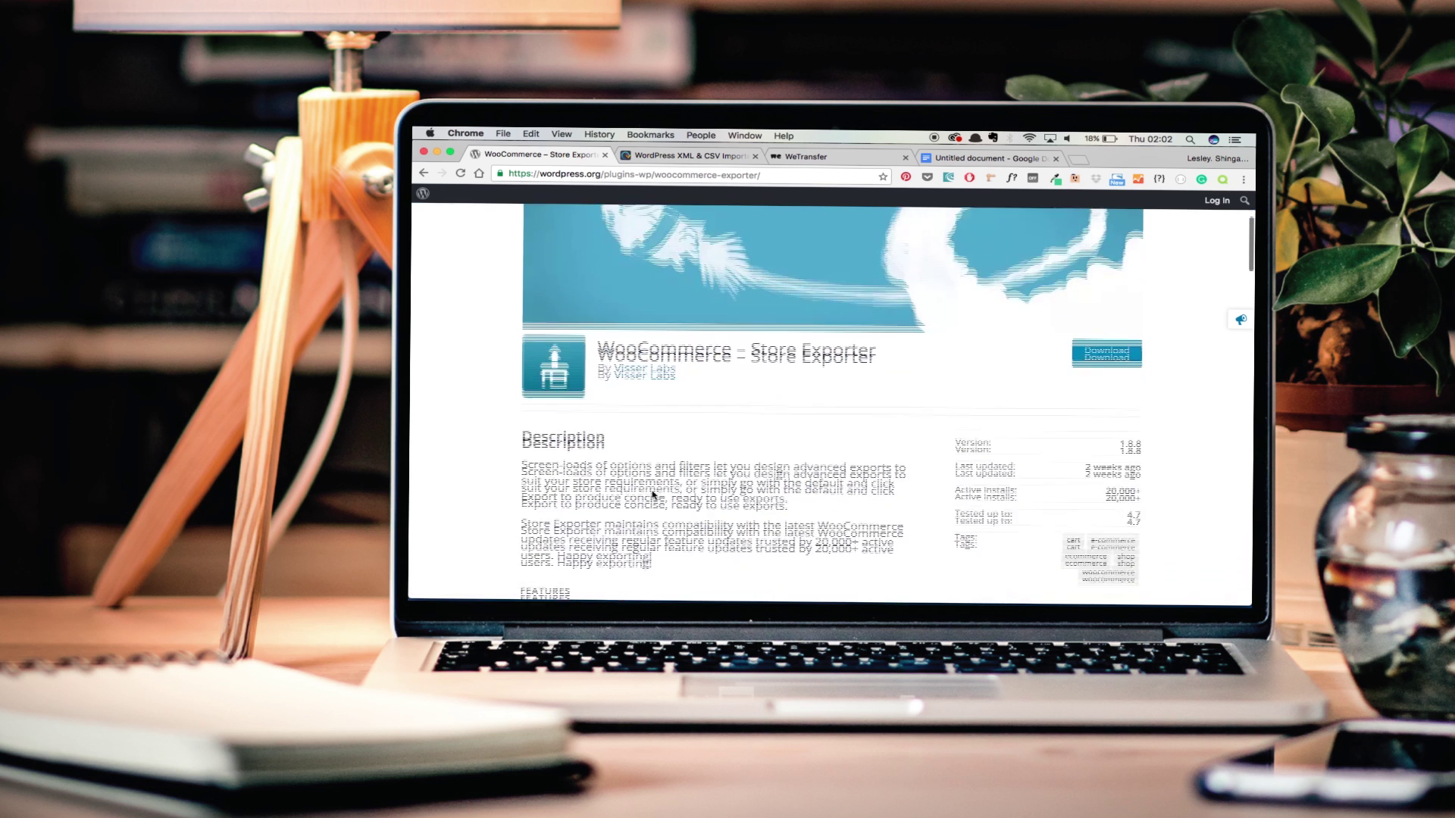
scroll(652, 493, down, 2)
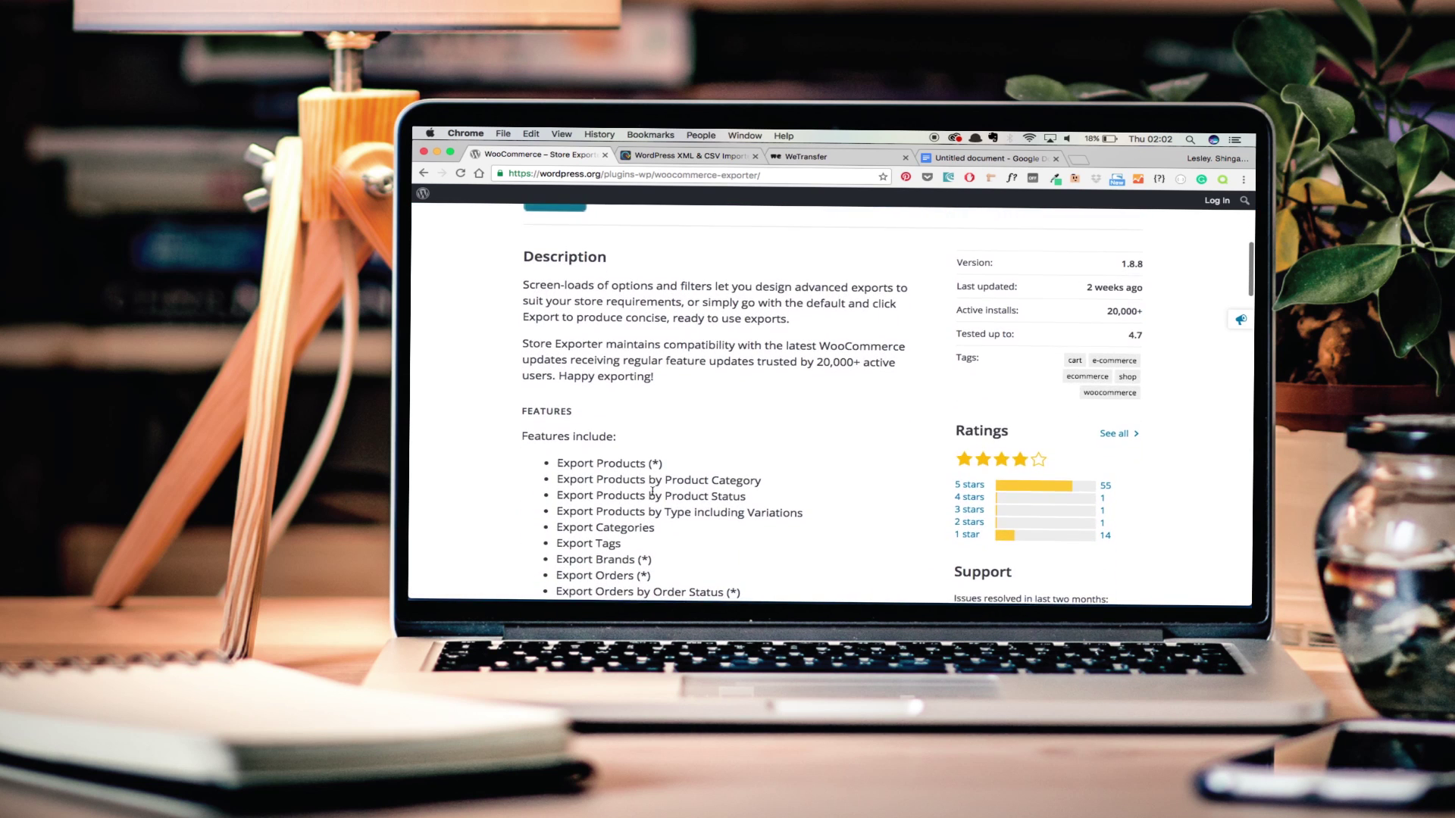
scroll(652, 492, down, 3)
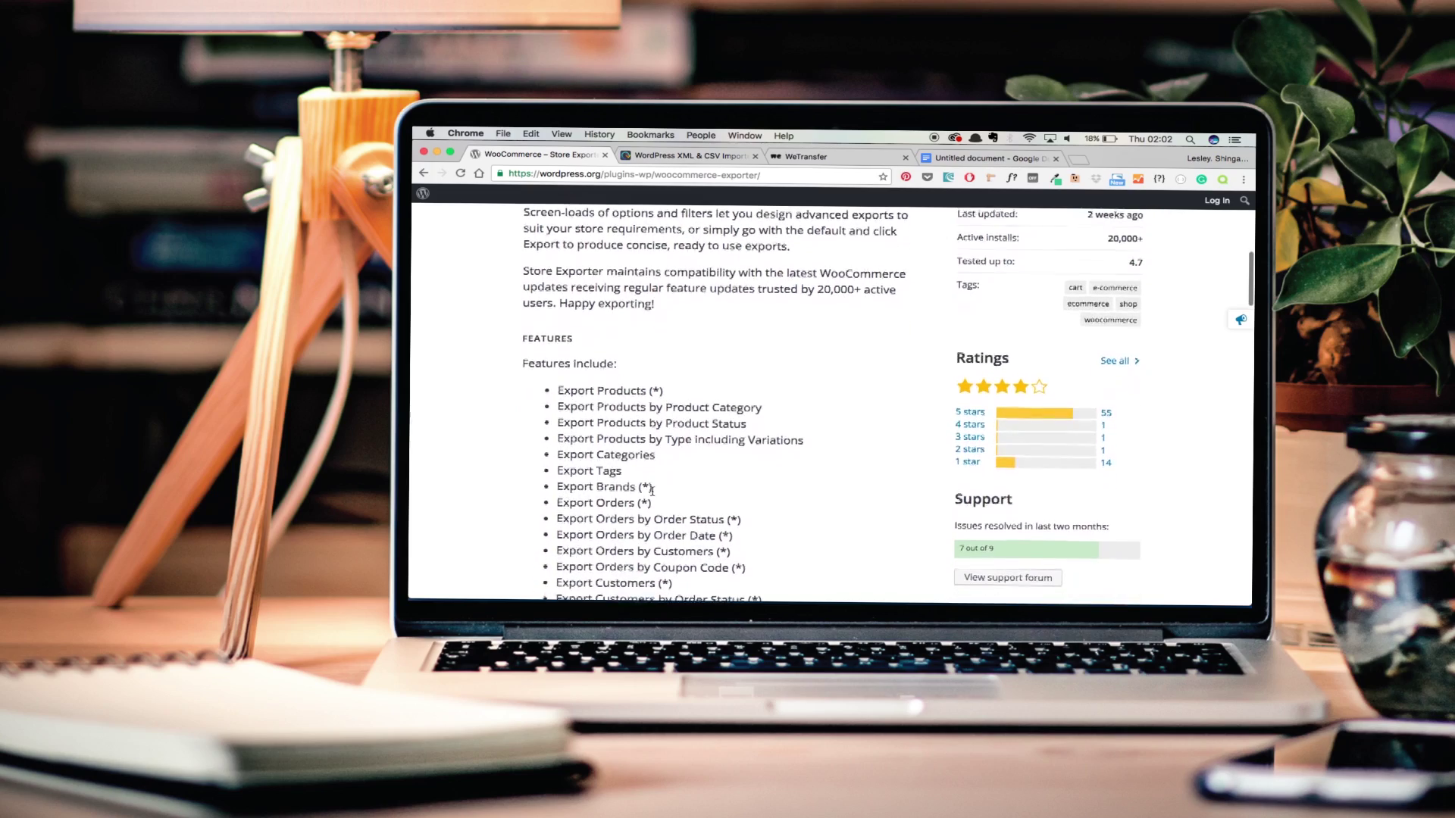
scroll(652, 491, down, 3)
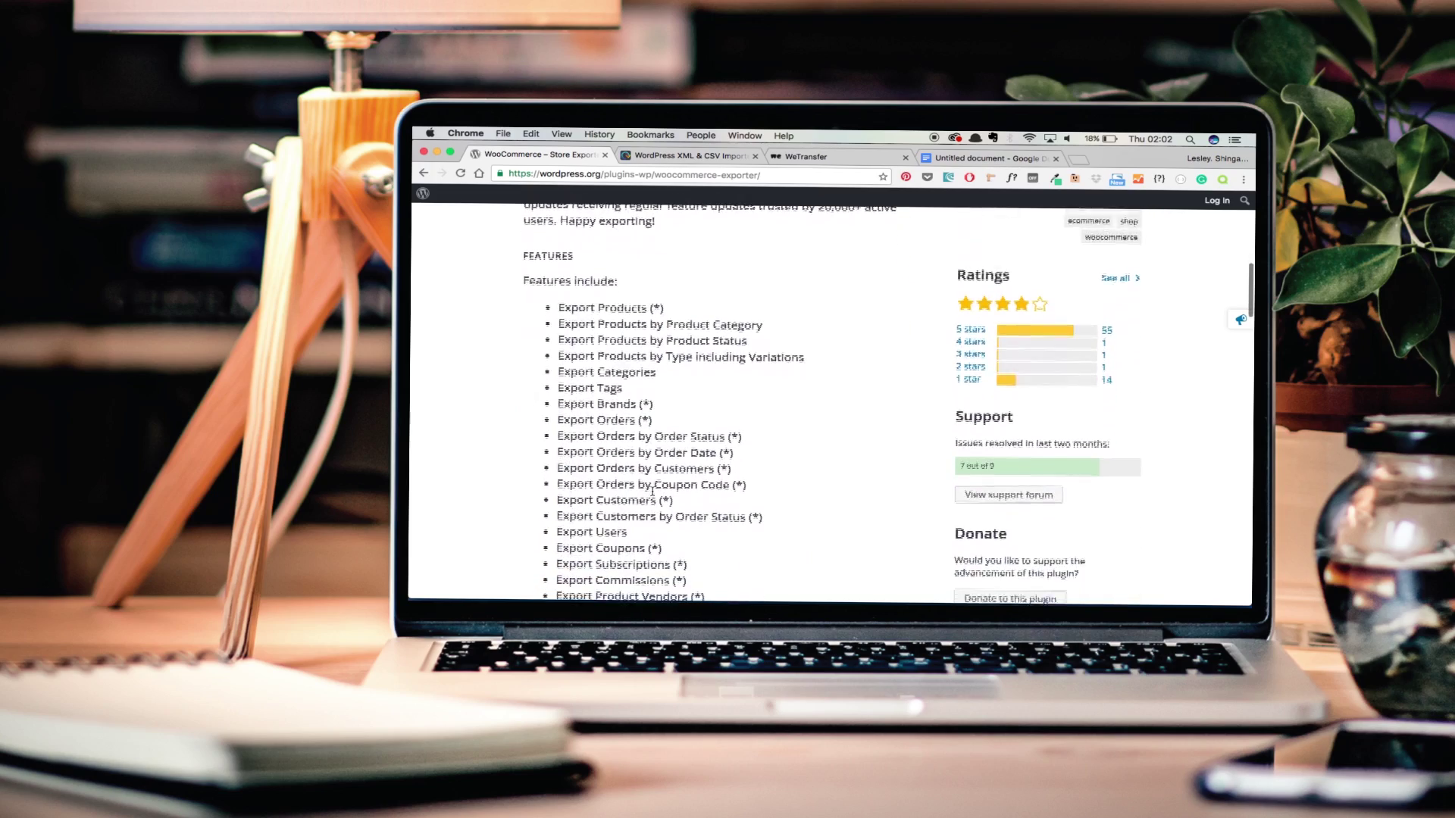
scroll(653, 490, down, 5)
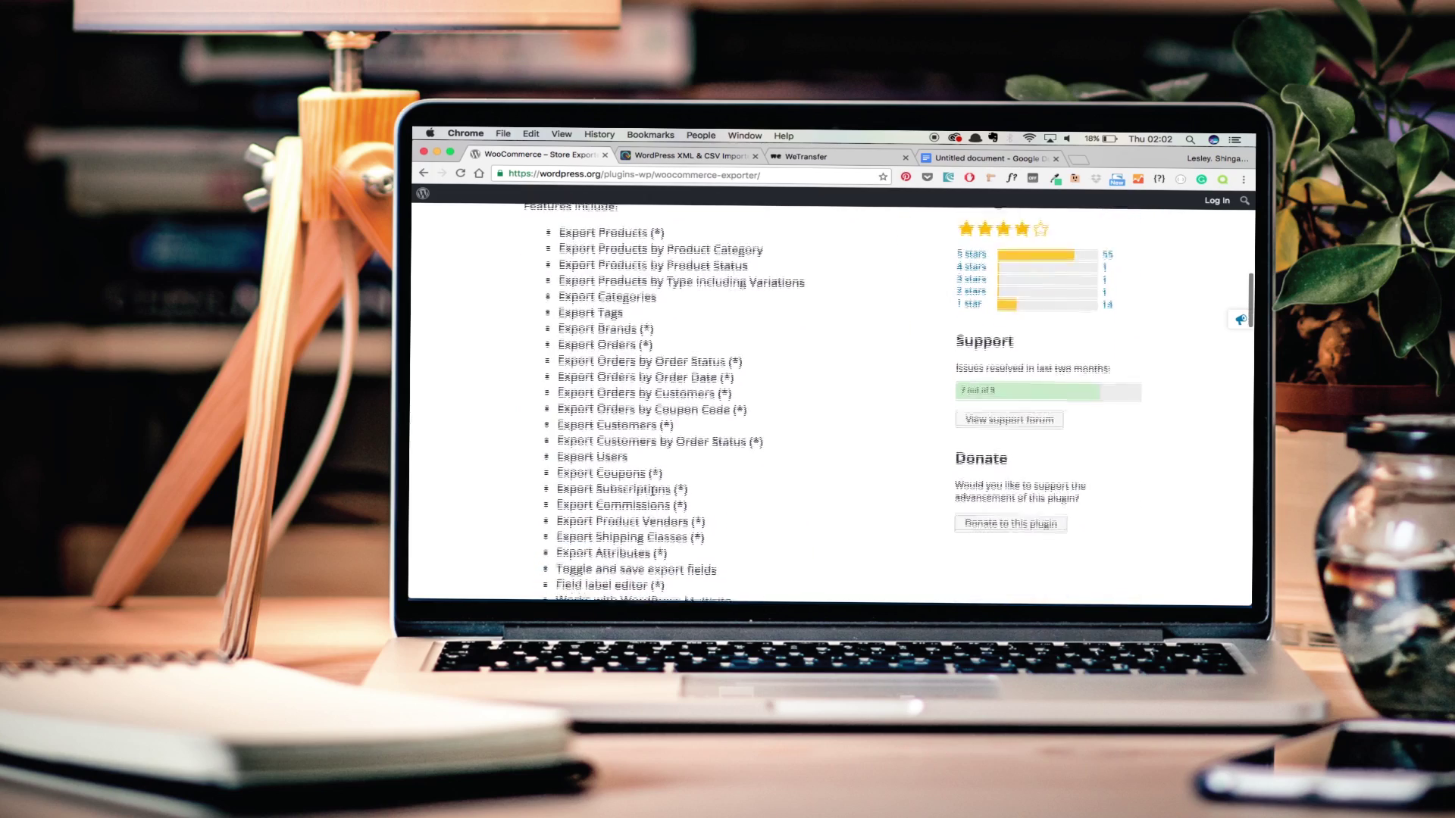
scroll(652, 491, down, 4)
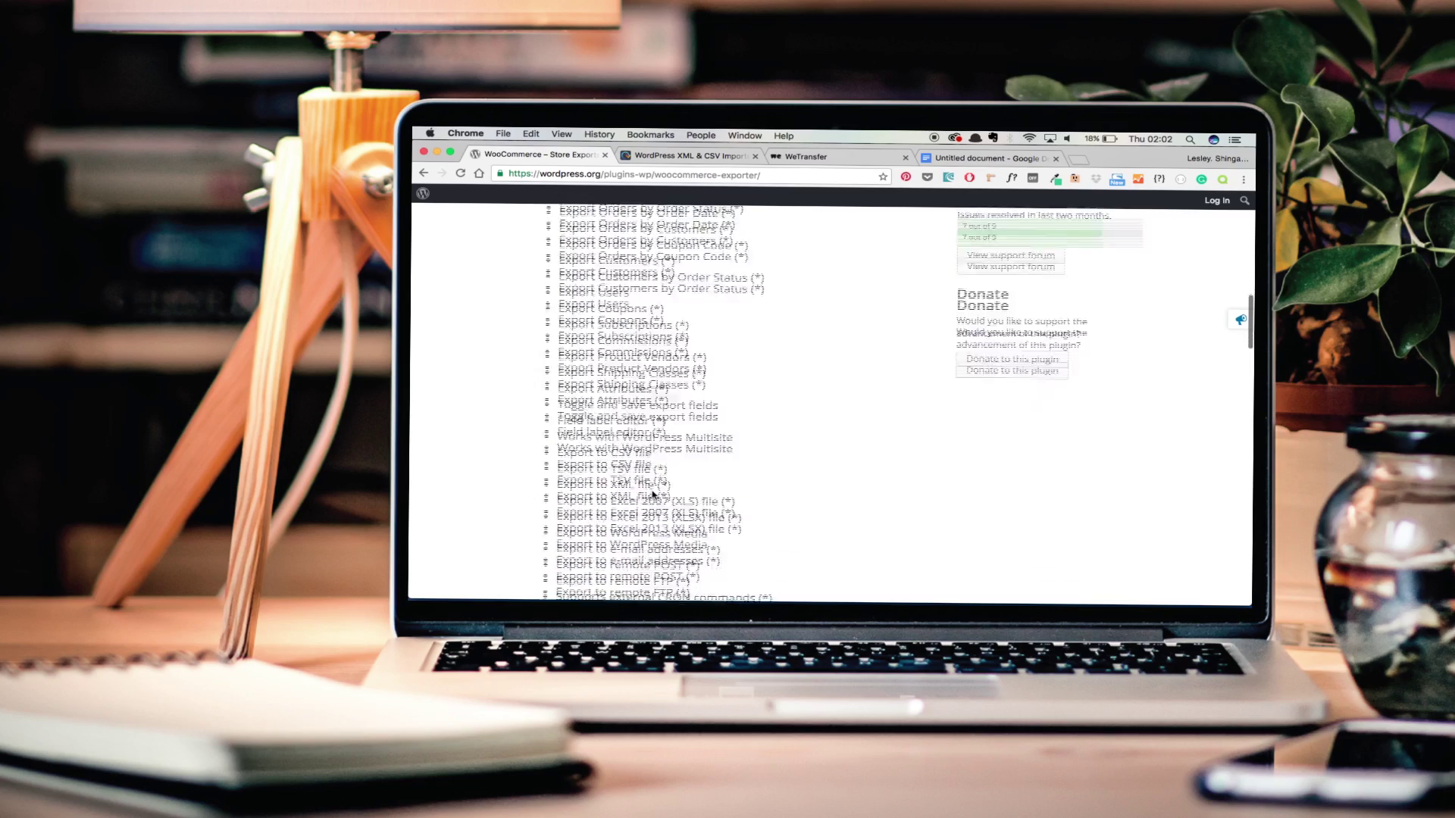
scroll(653, 494, up, 10)
scroll(653, 493, up, 8)
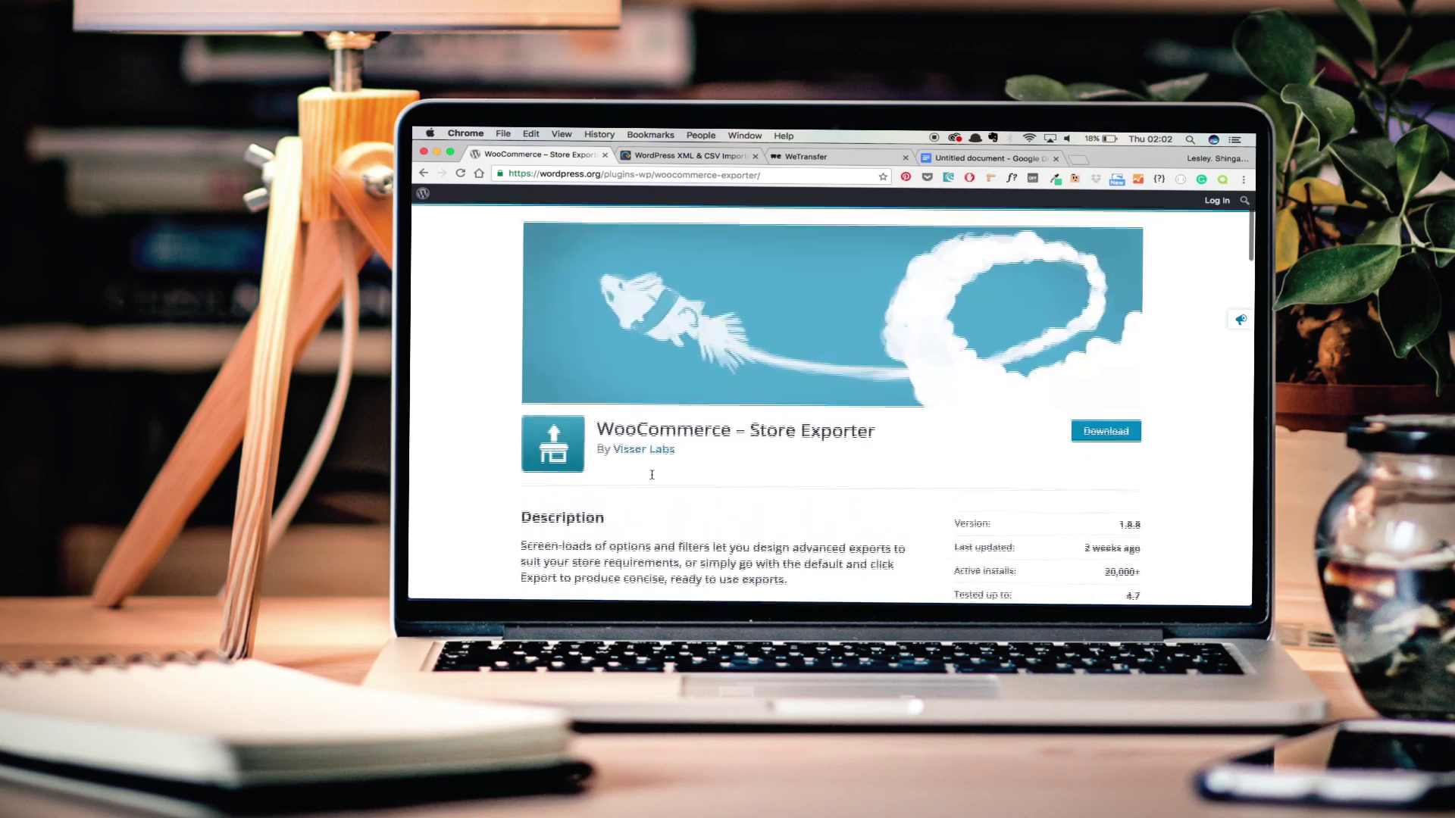
scroll(652, 475, down, 12)
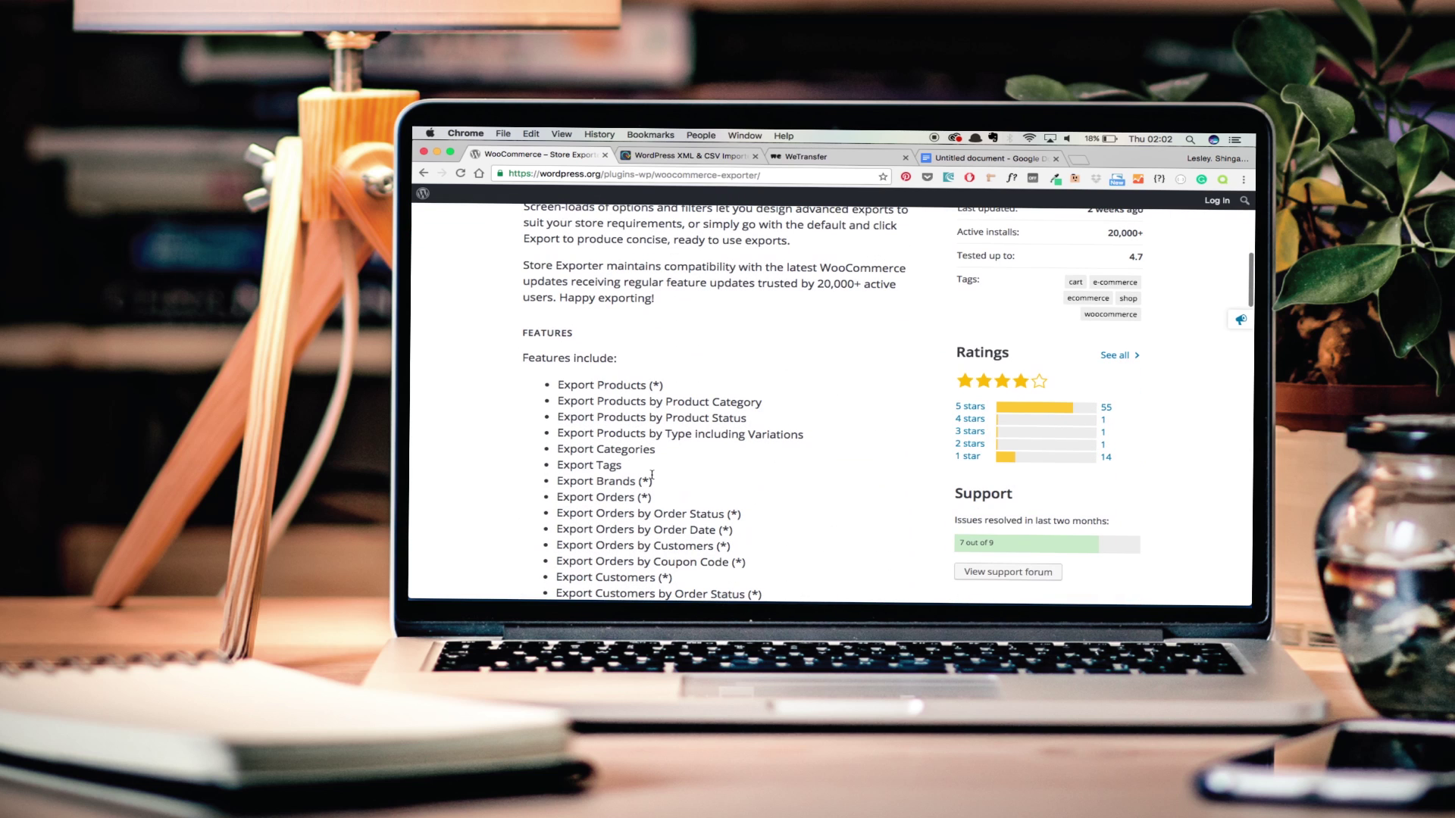
scroll(652, 475, down, 10)
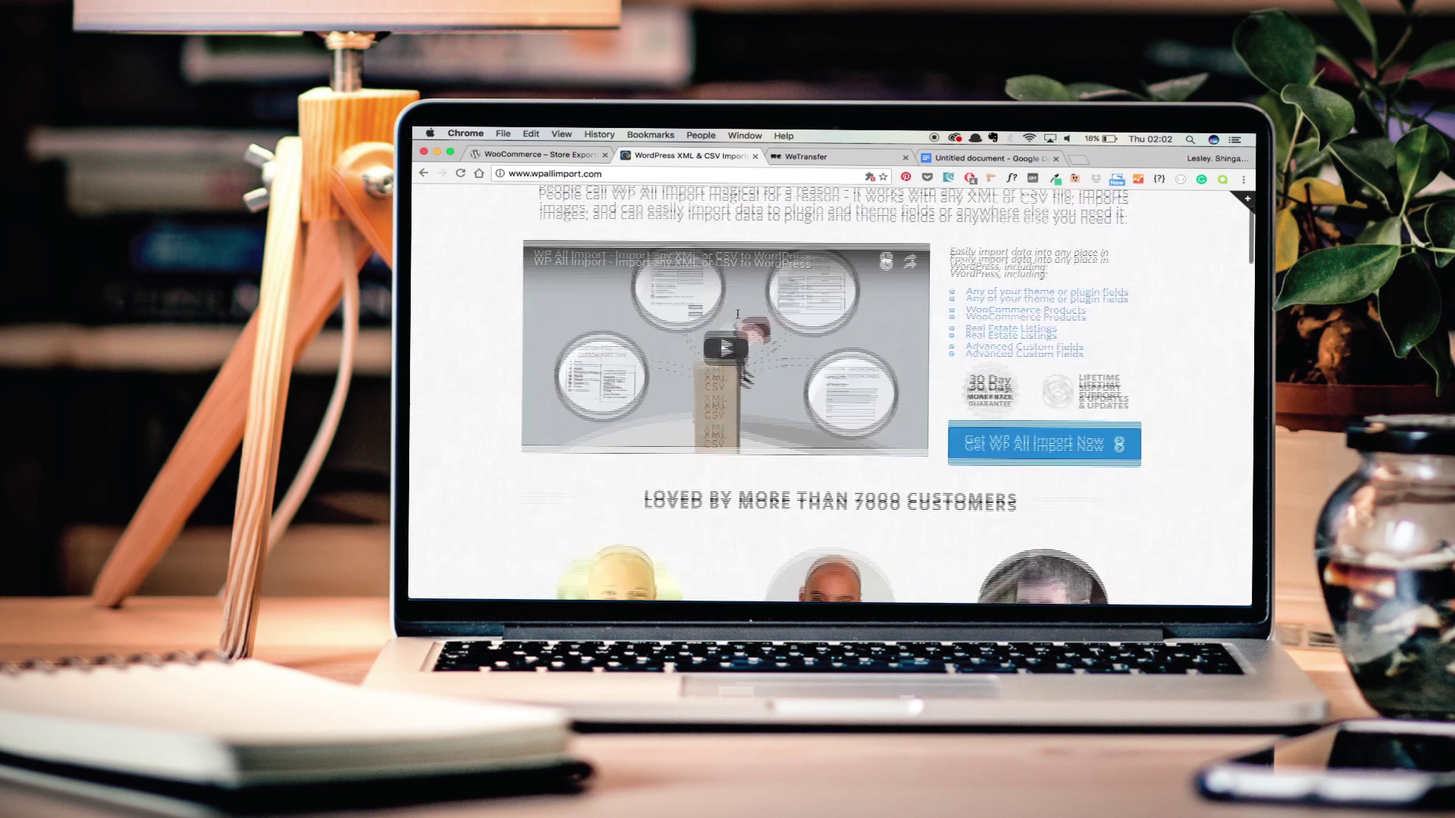
Scroll the wpallimport.com homepage through features and testimonials to the footer, then back up
scroll(736, 314, down, 2)
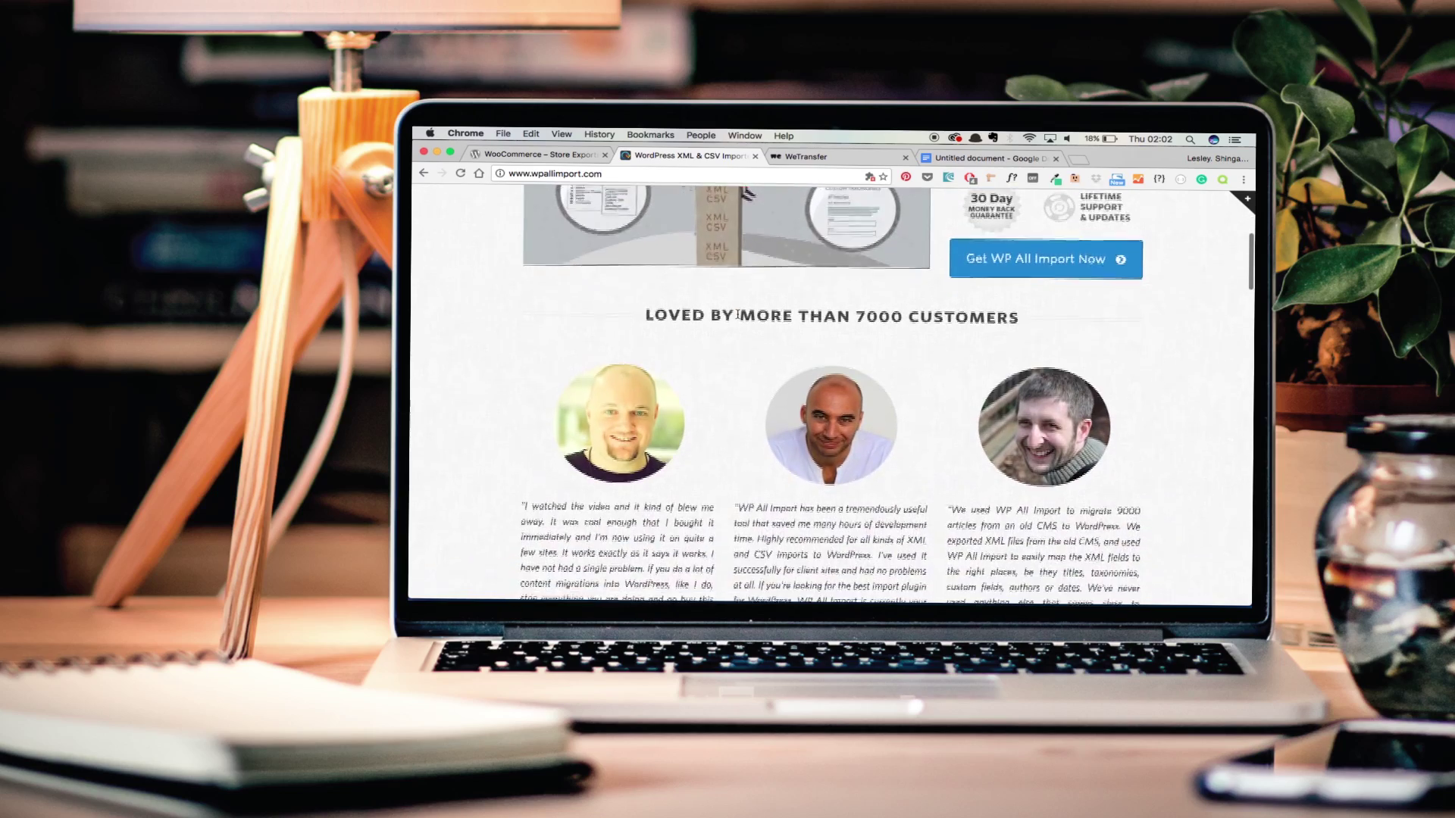
scroll(738, 317, down, 6)
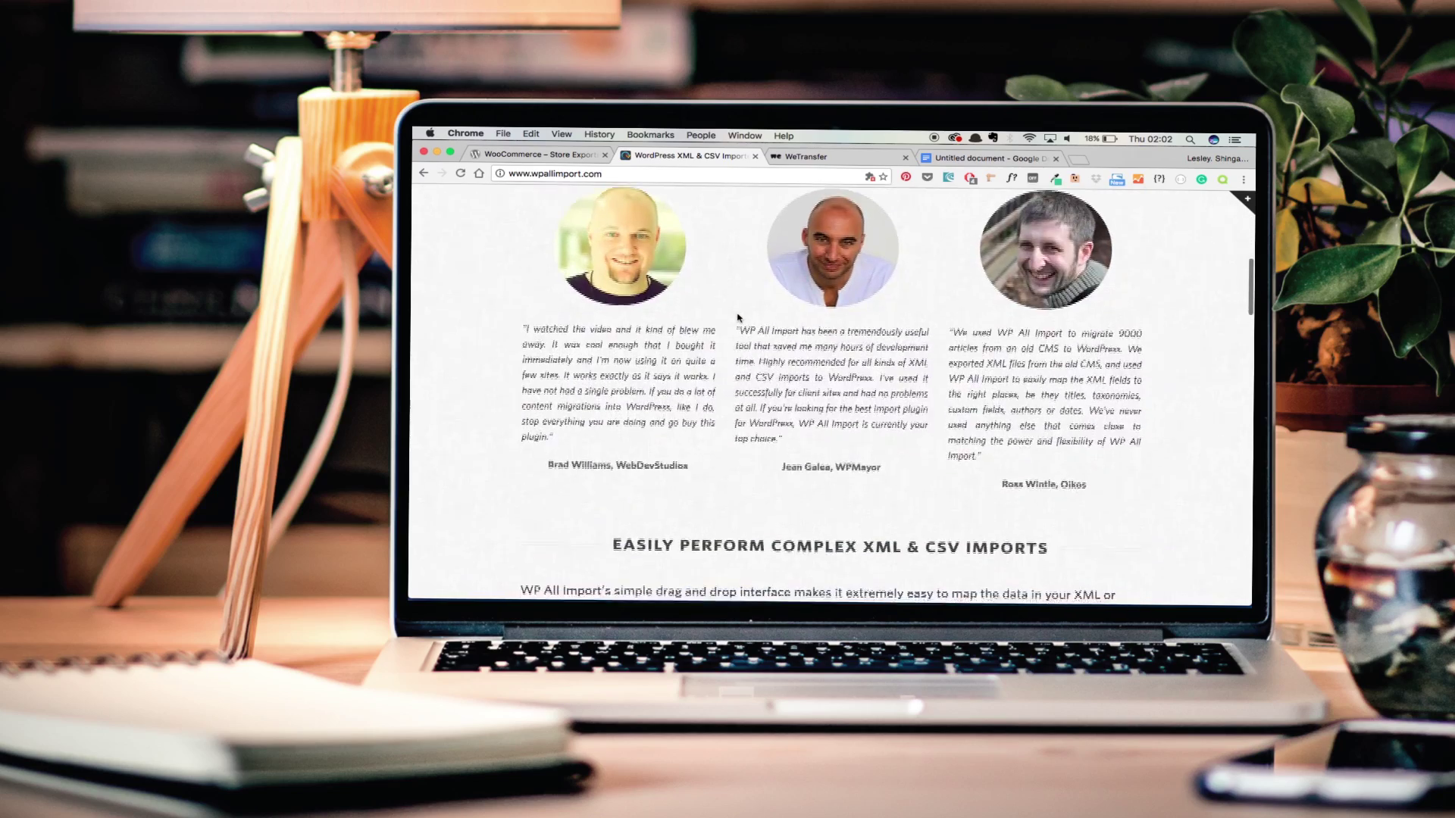
scroll(738, 318, down, 7)
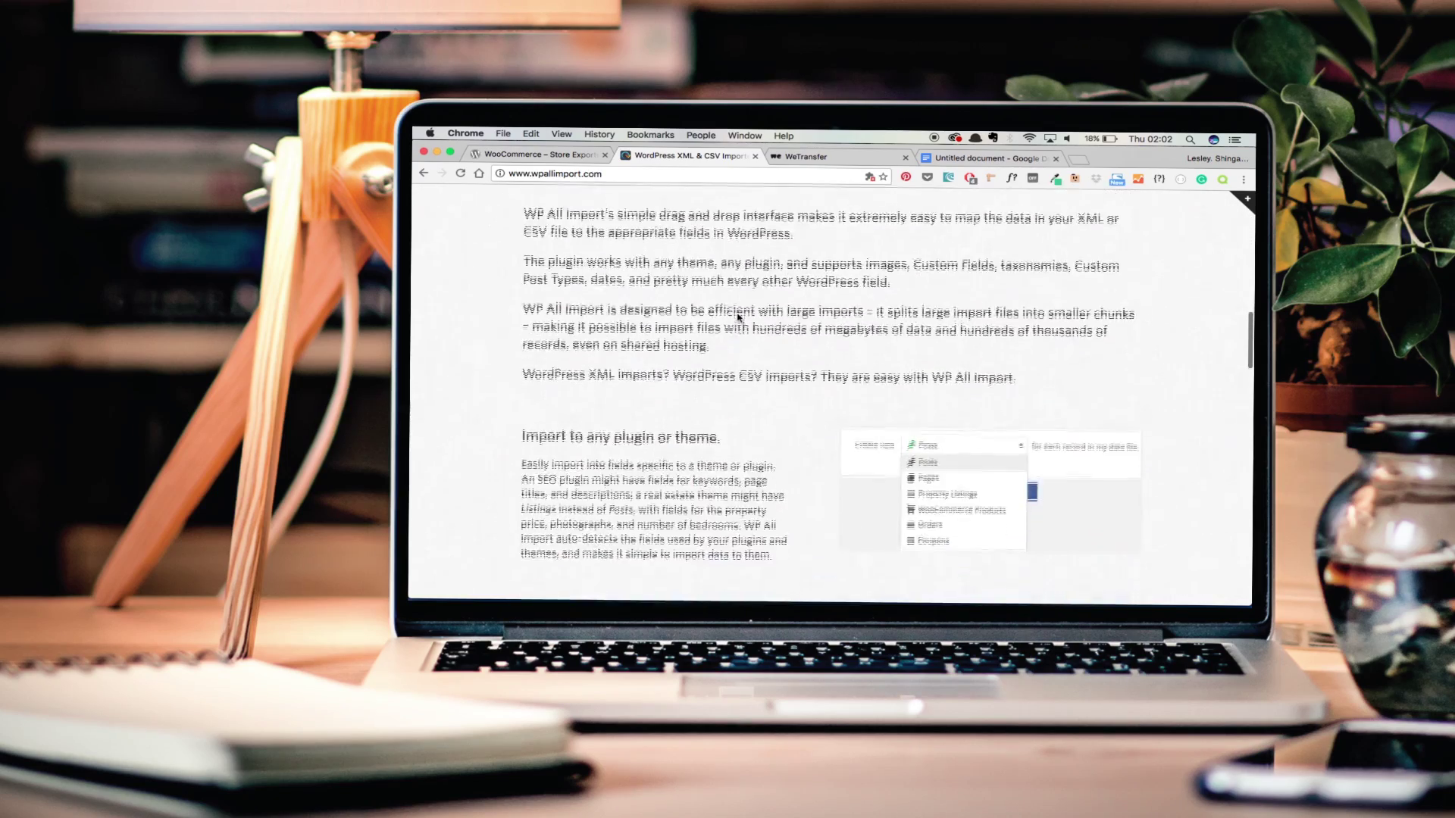
scroll(738, 317, down, 12)
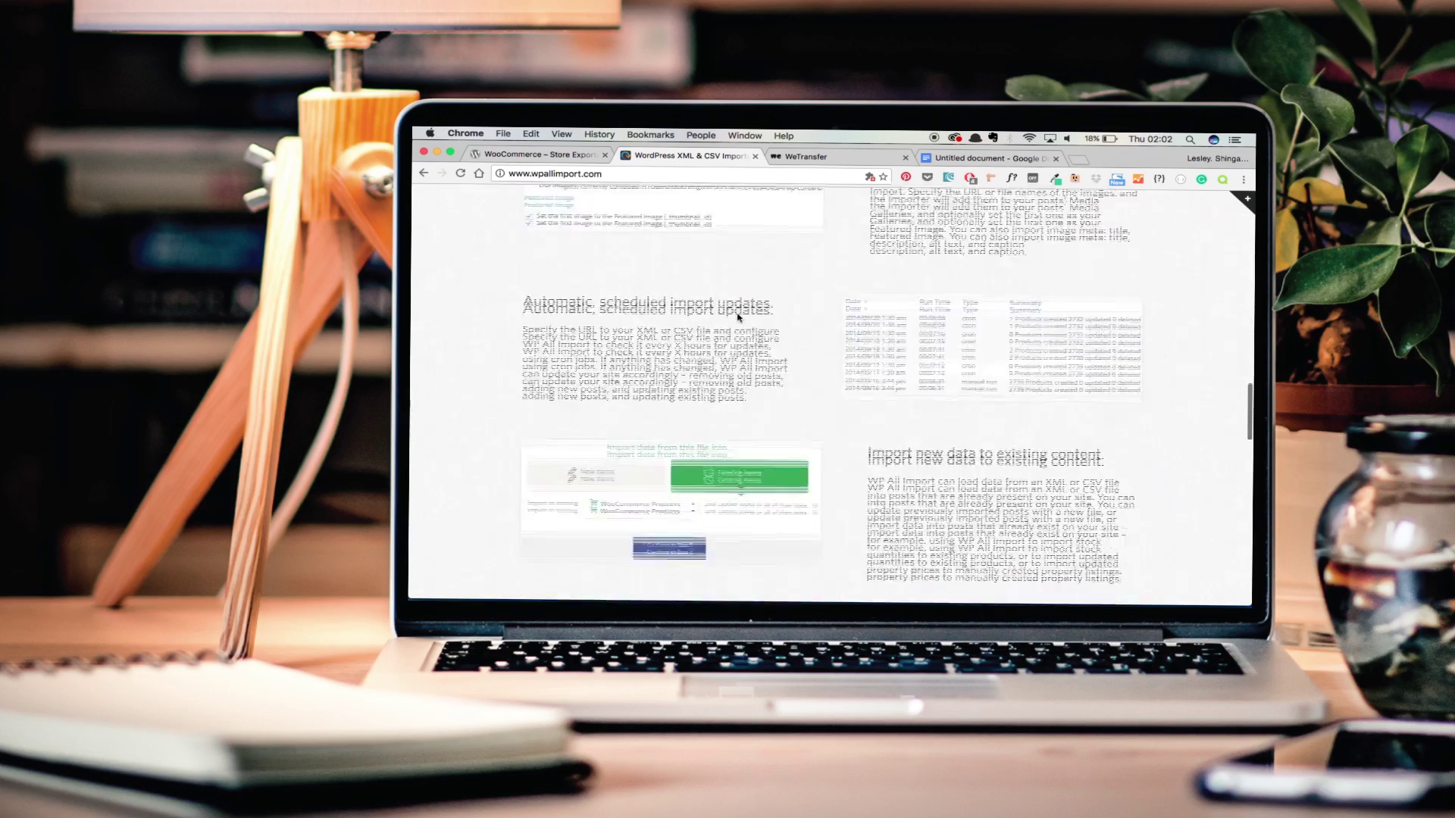
scroll(738, 318, down, 6)
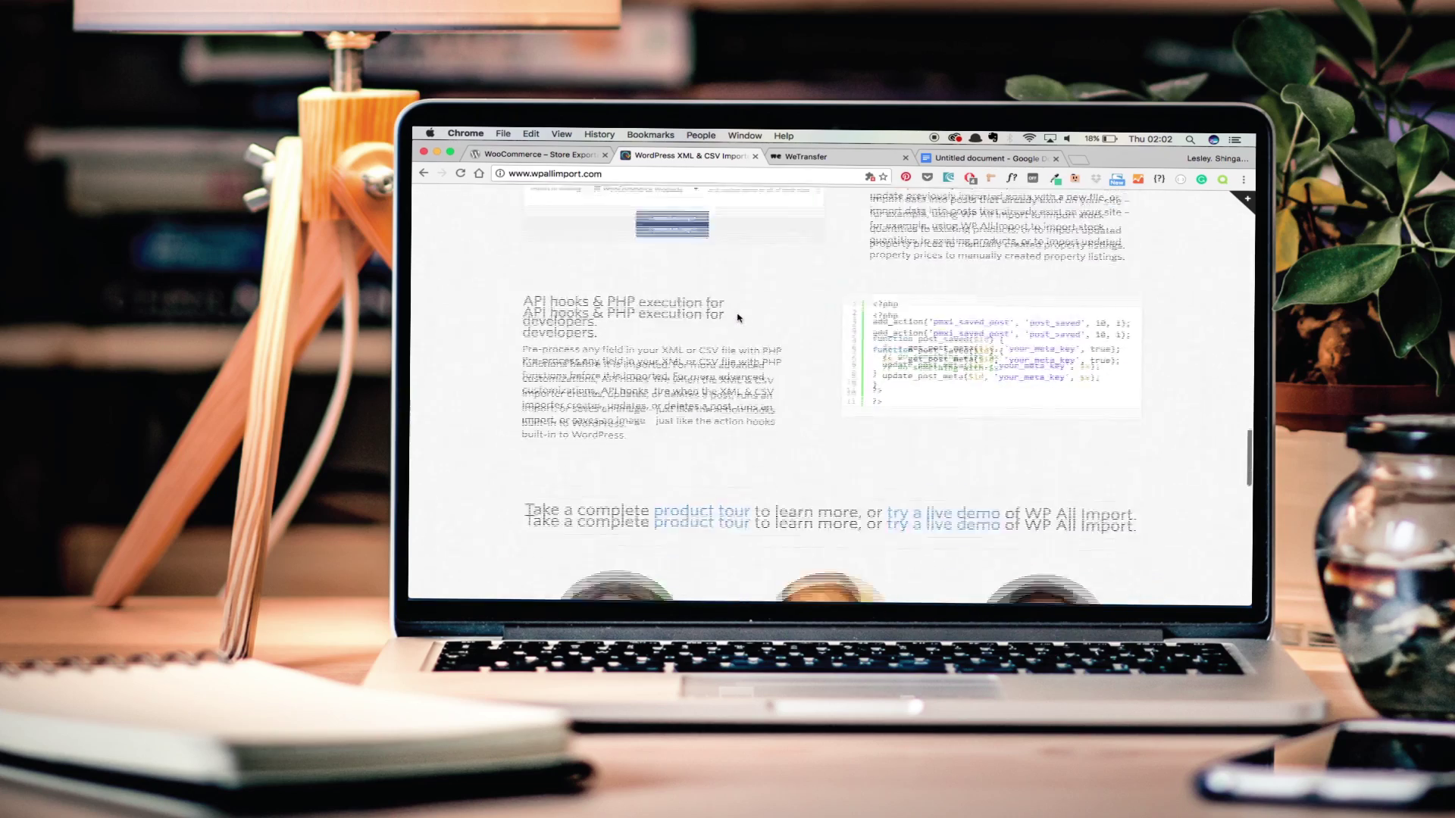
scroll(738, 318, down, 14)
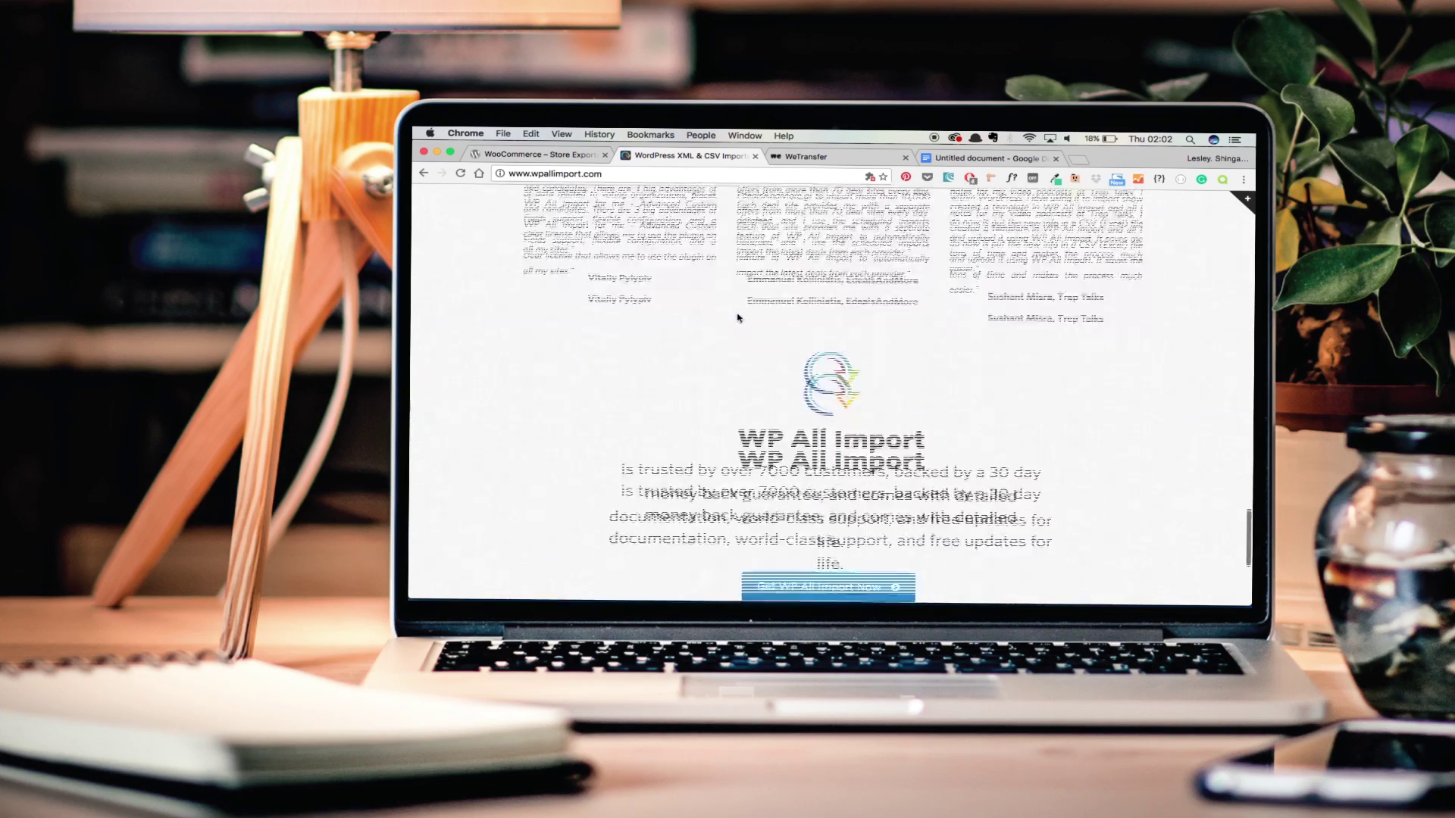
scroll(738, 317, up, 20)
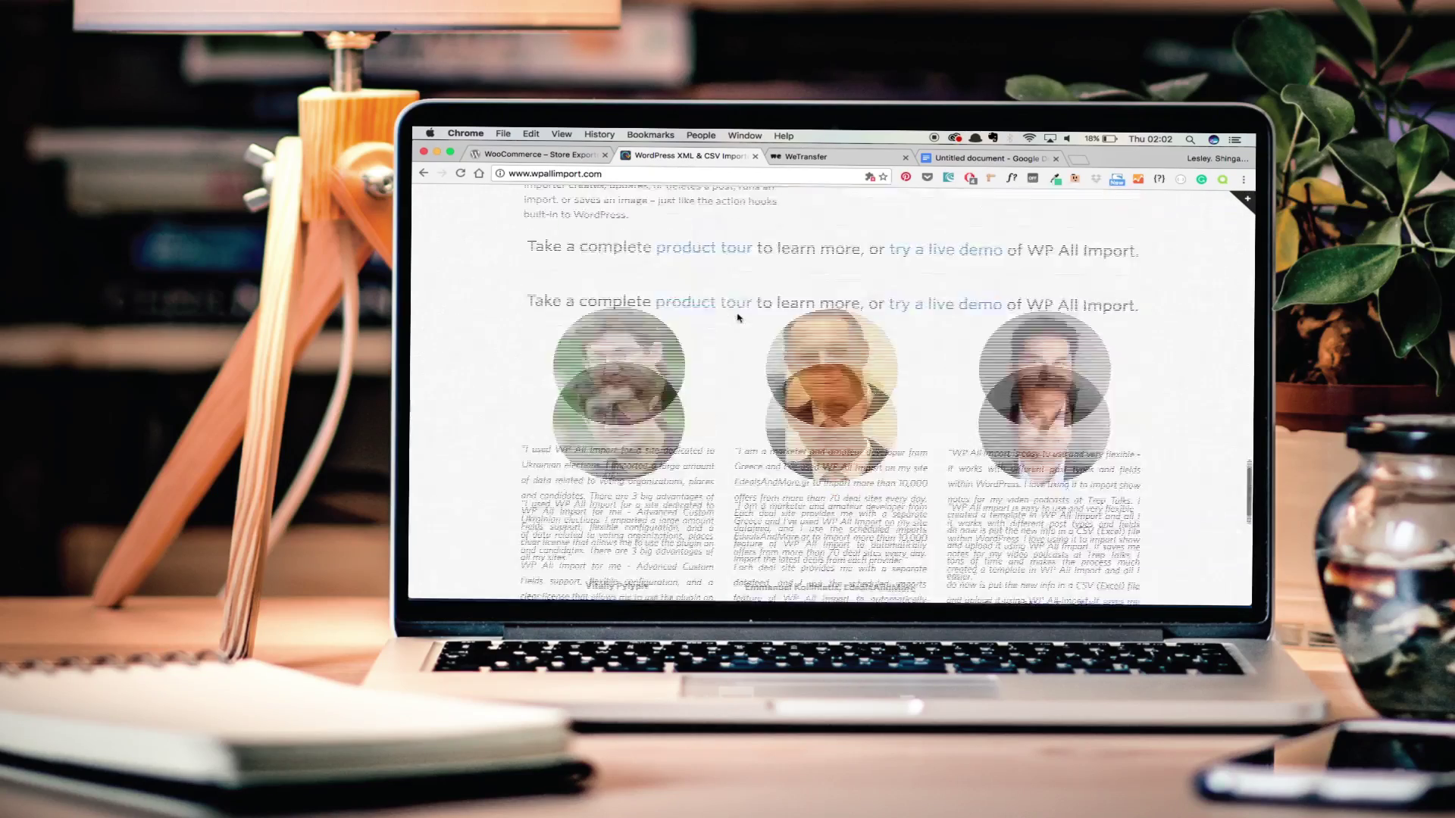
scroll(738, 318, up, 20)
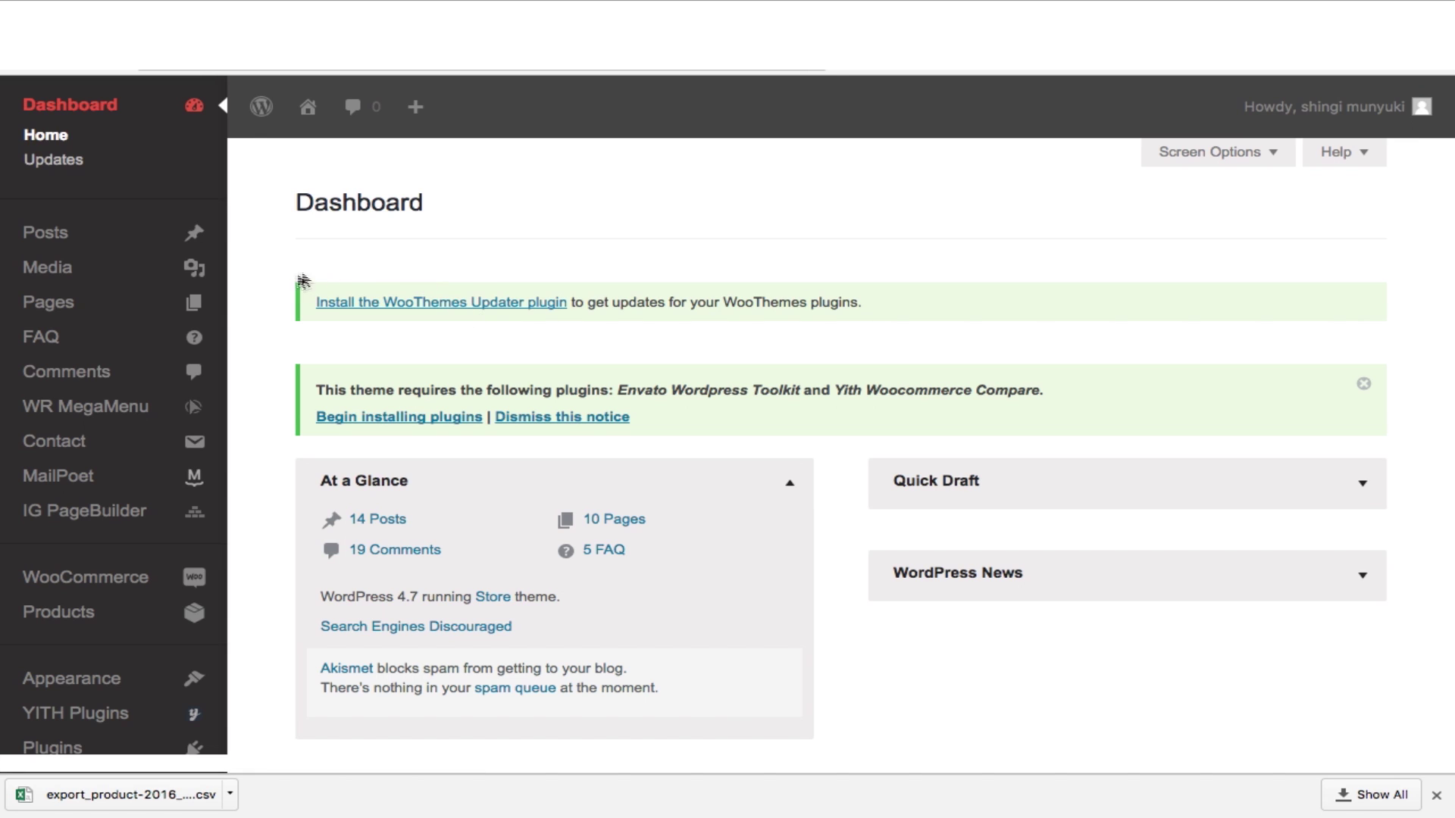
Go to WooCommerce > Store Export and open its Export tab with Products (14) selected
mouse_move(117, 593)
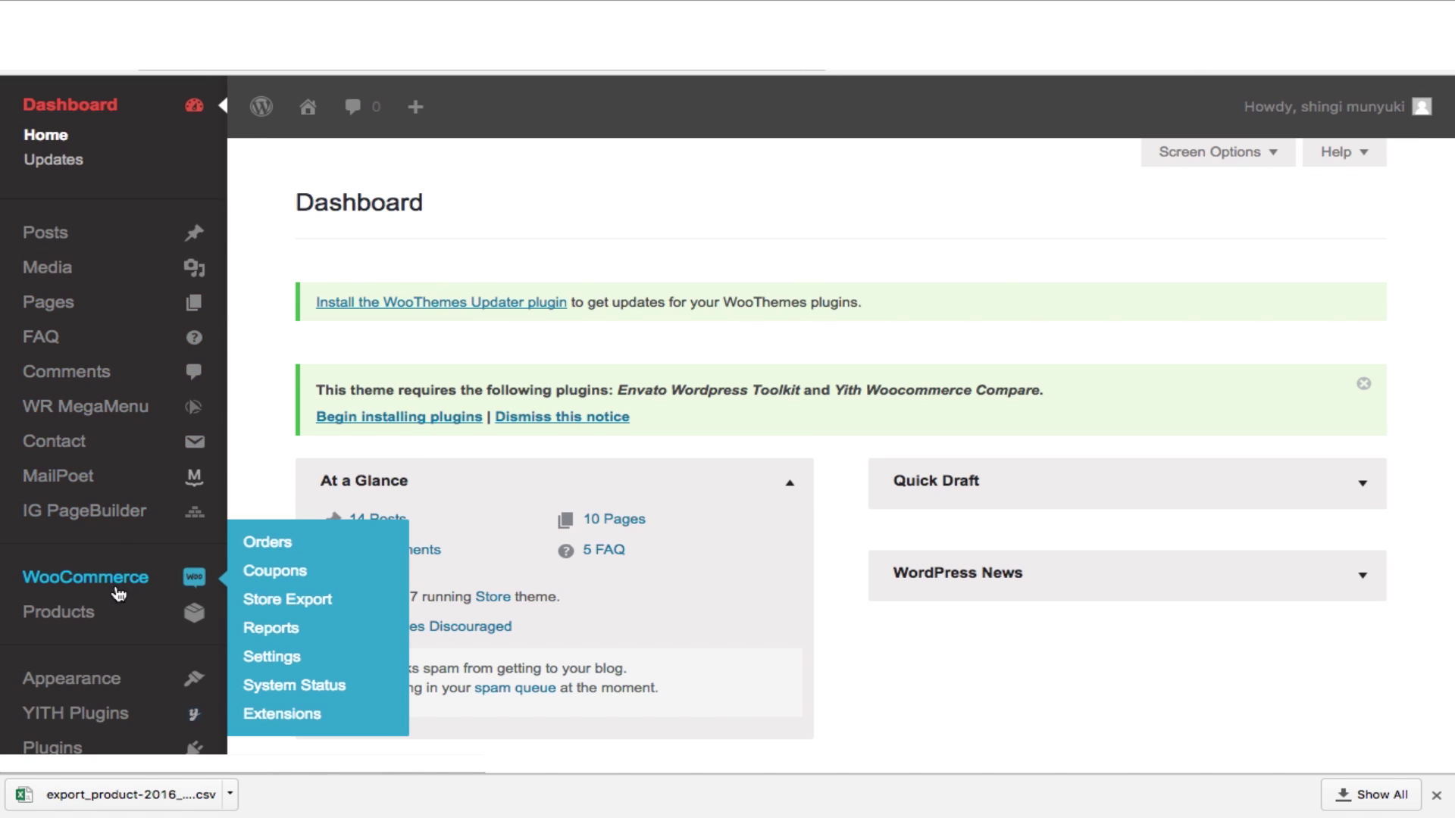
click(284, 604)
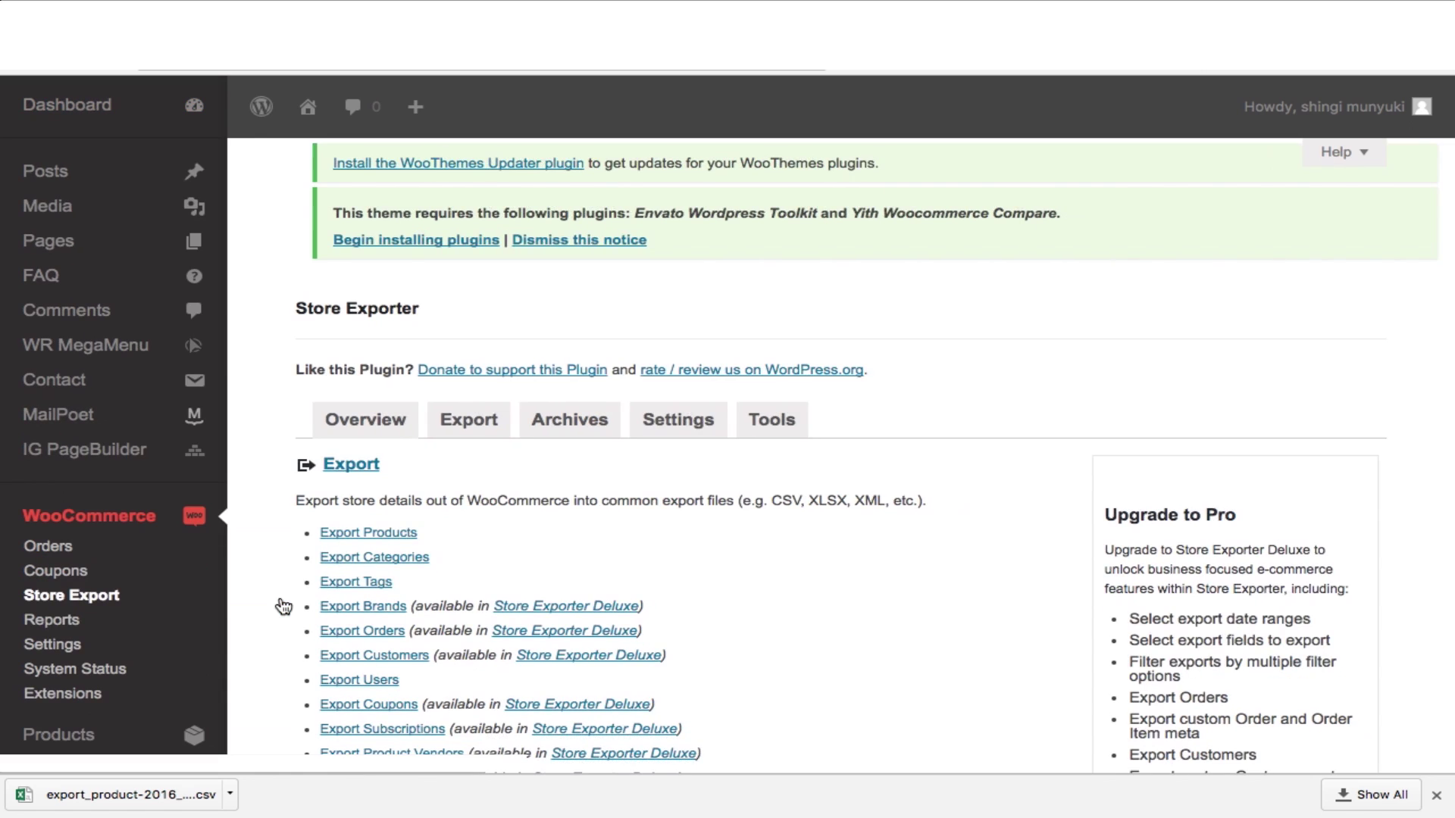
scroll(283, 604, down, 4)
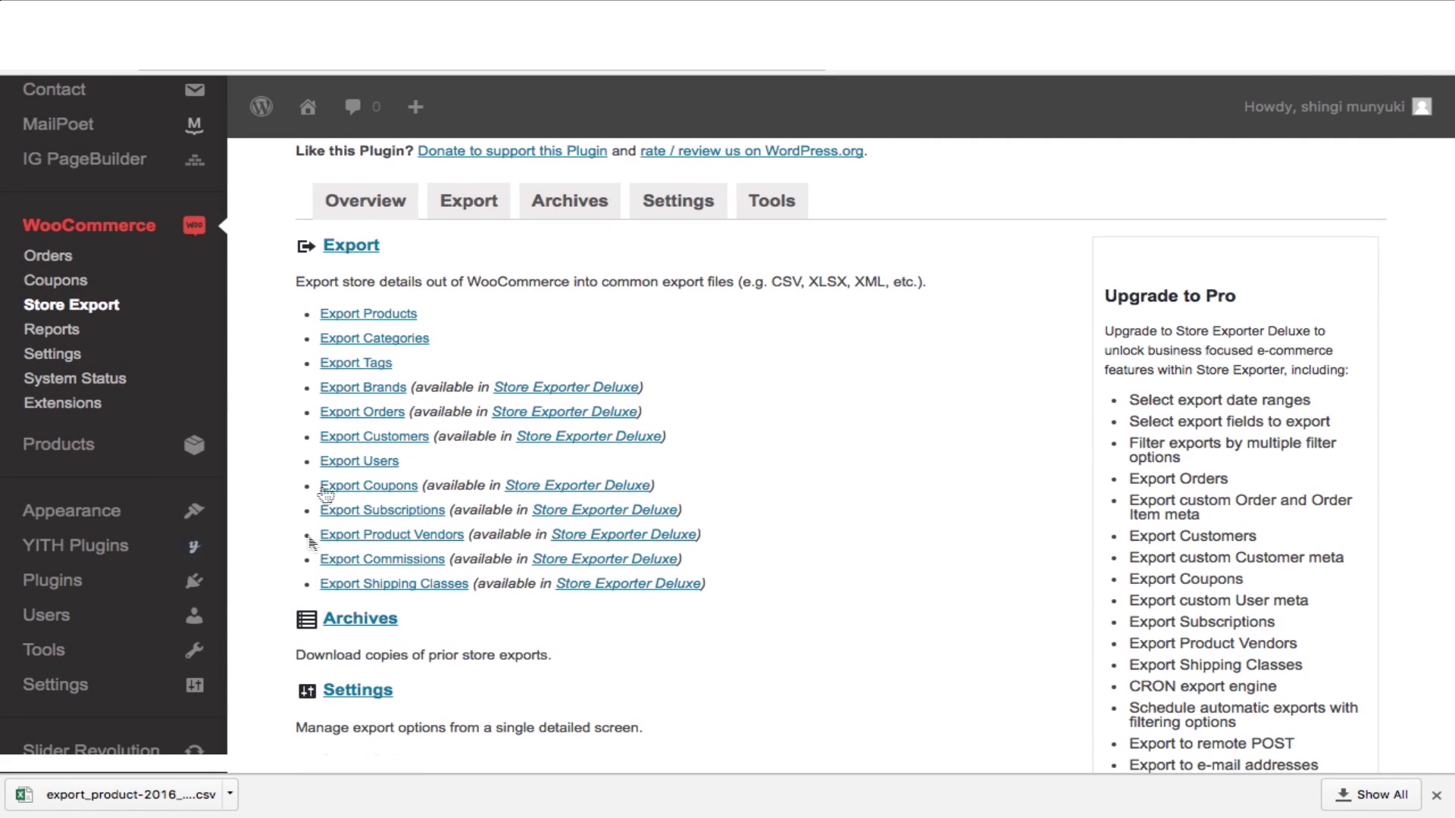
click(456, 216)
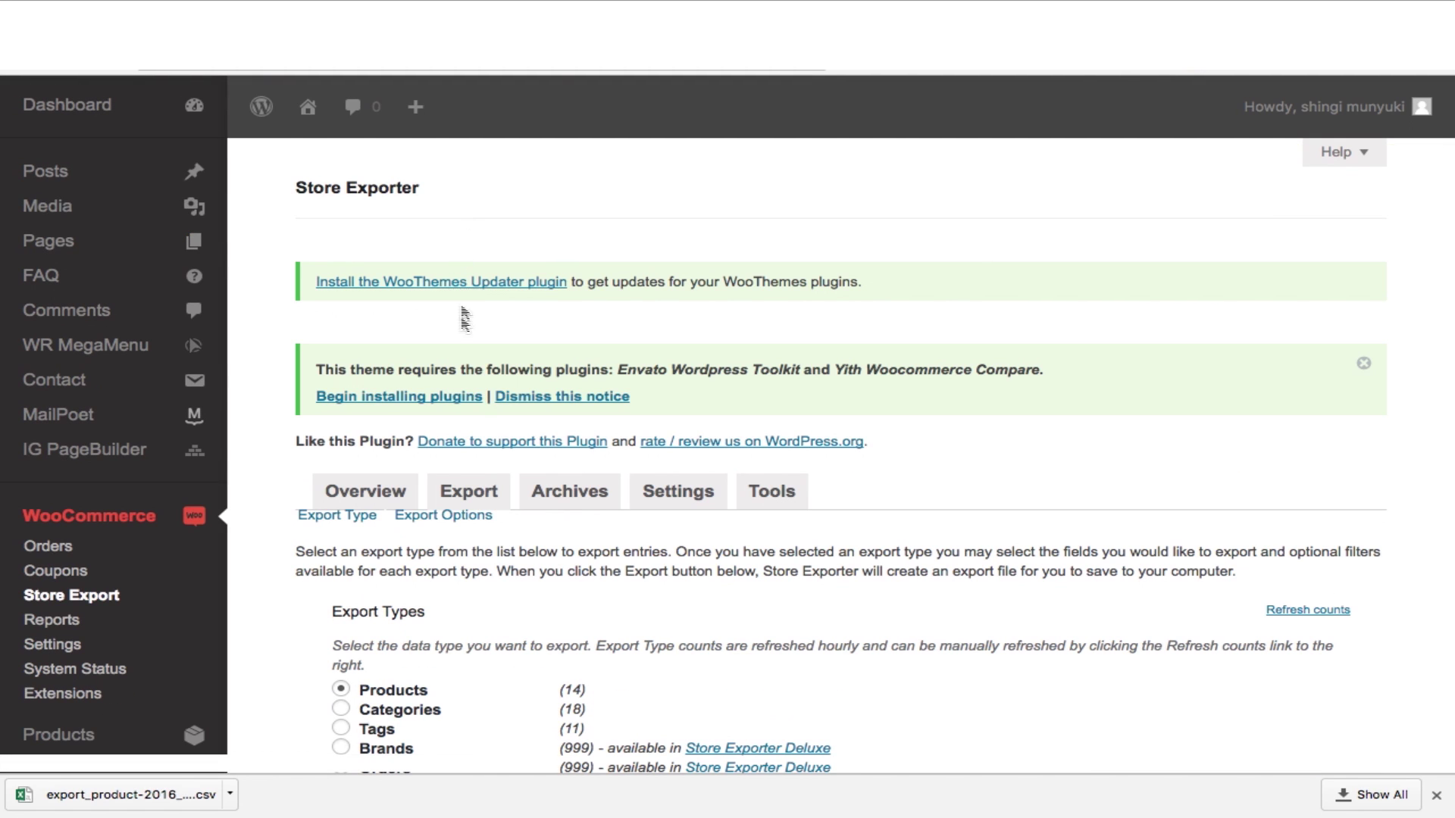
scroll(498, 642, down, 3)
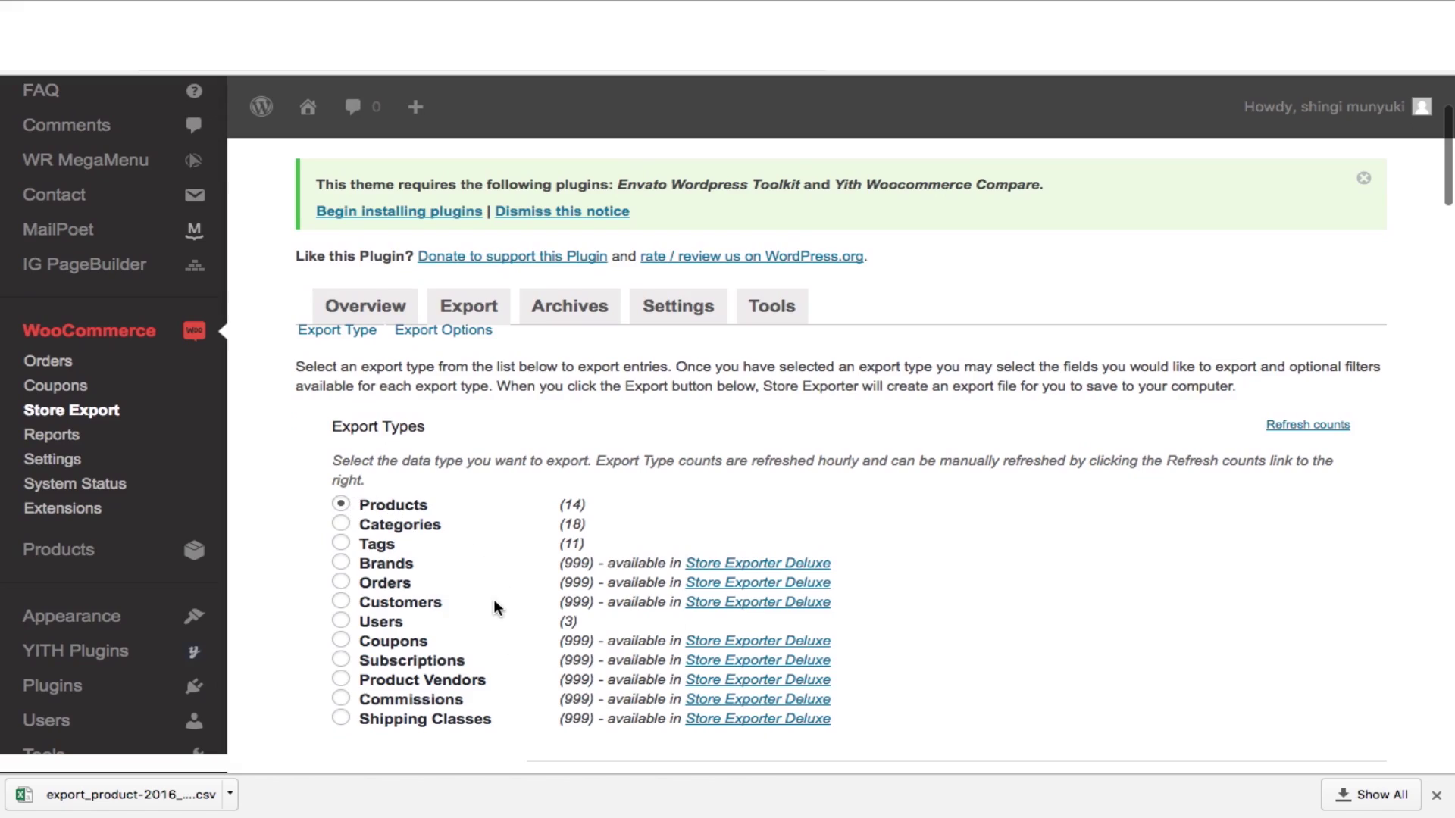
Export the products with the chosen Product Fields to CSV and open the downloaded file
scroll(497, 607, down, 8)
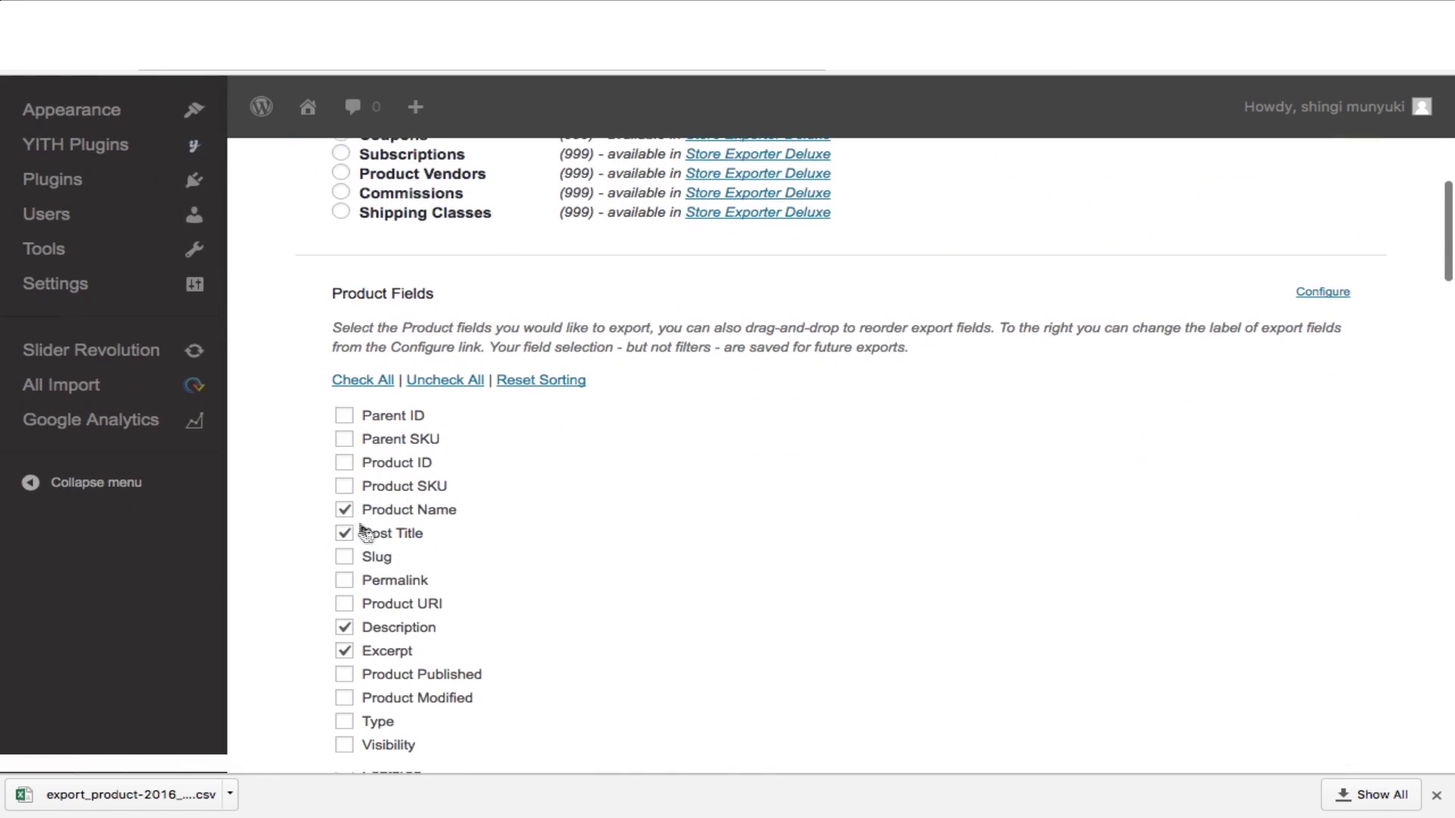
scroll(354, 664, down, 10)
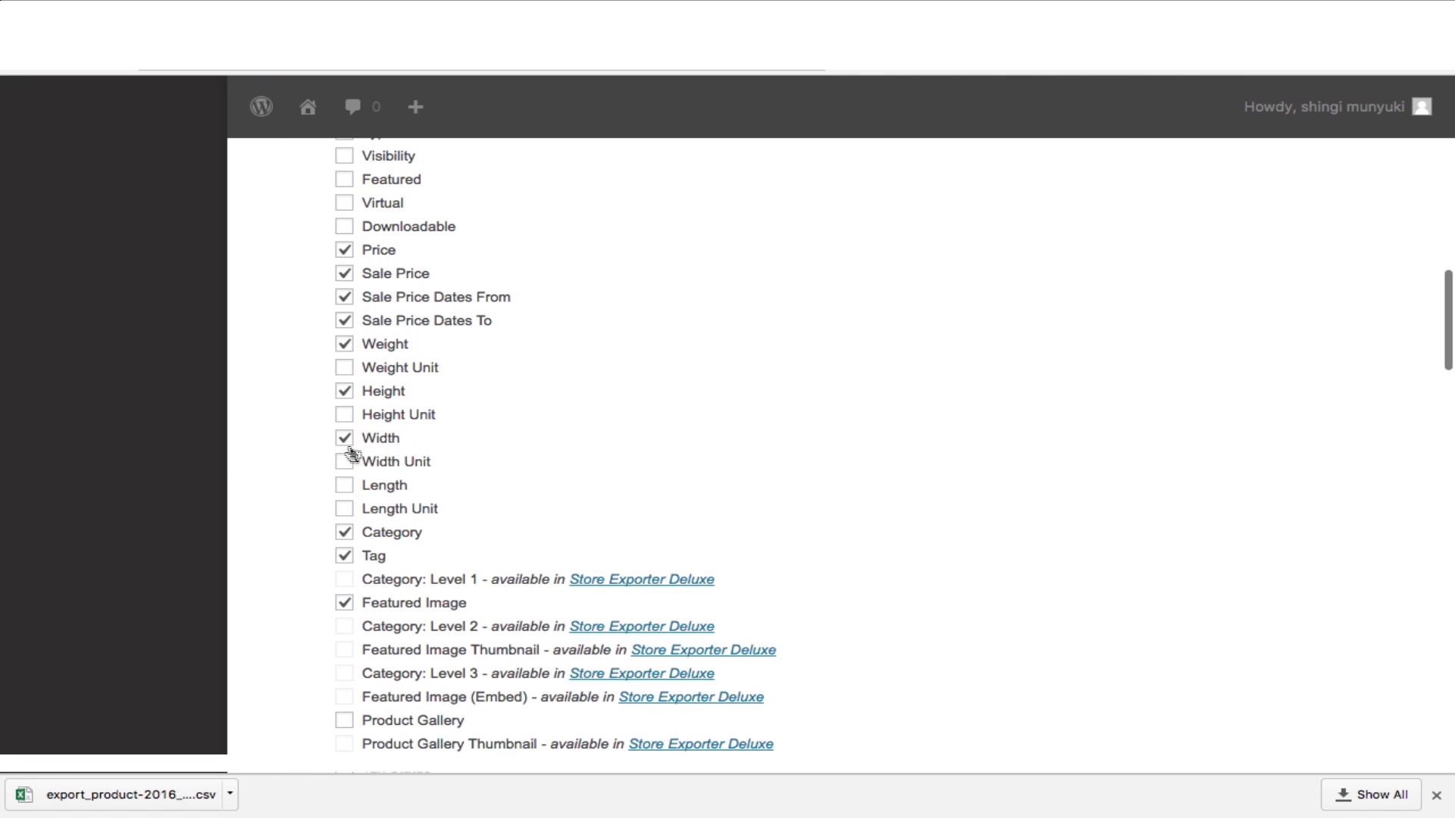
scroll(356, 604, down, 7)
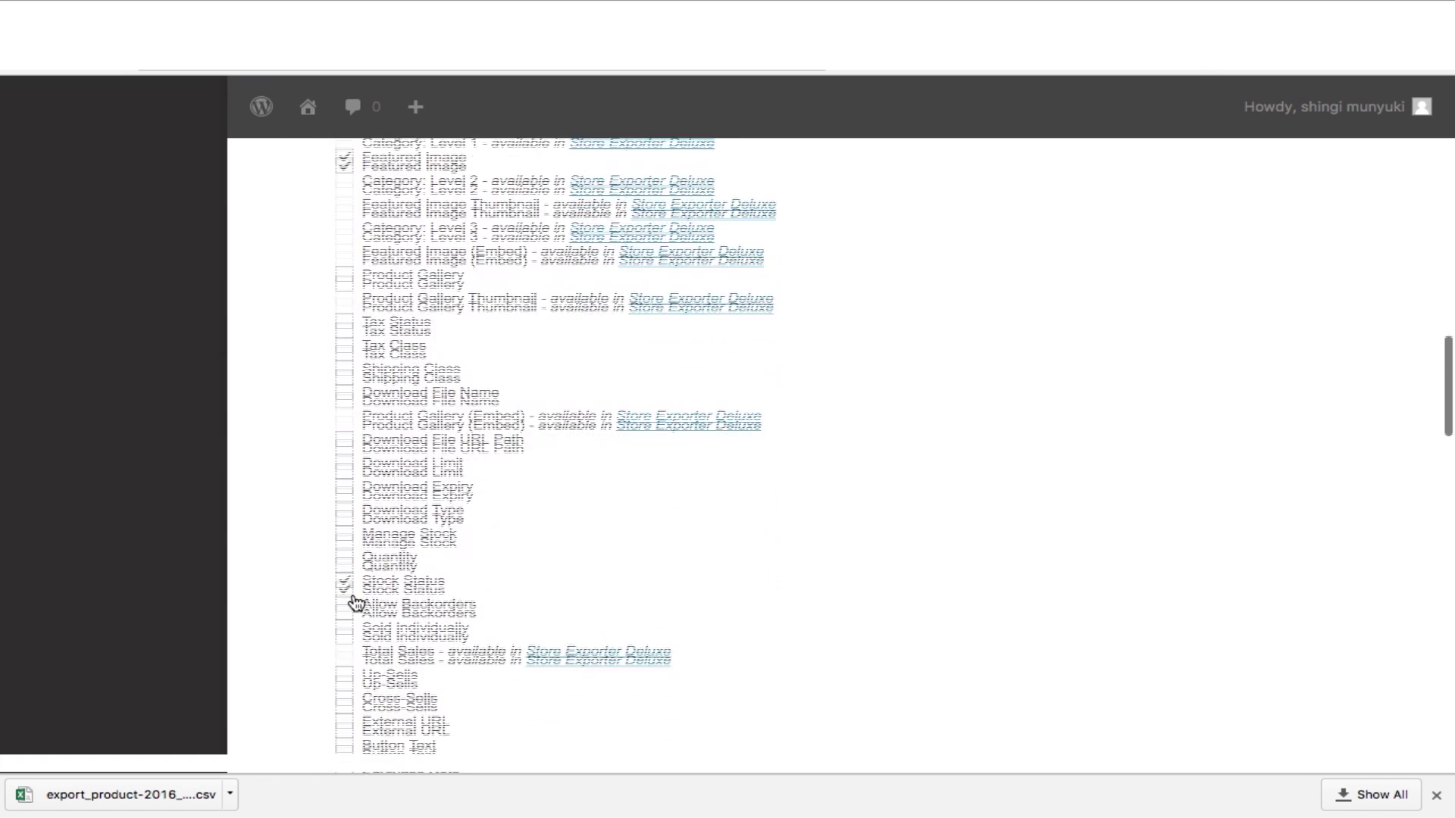
scroll(358, 605, up, 5)
scroll(387, 416, down, 15)
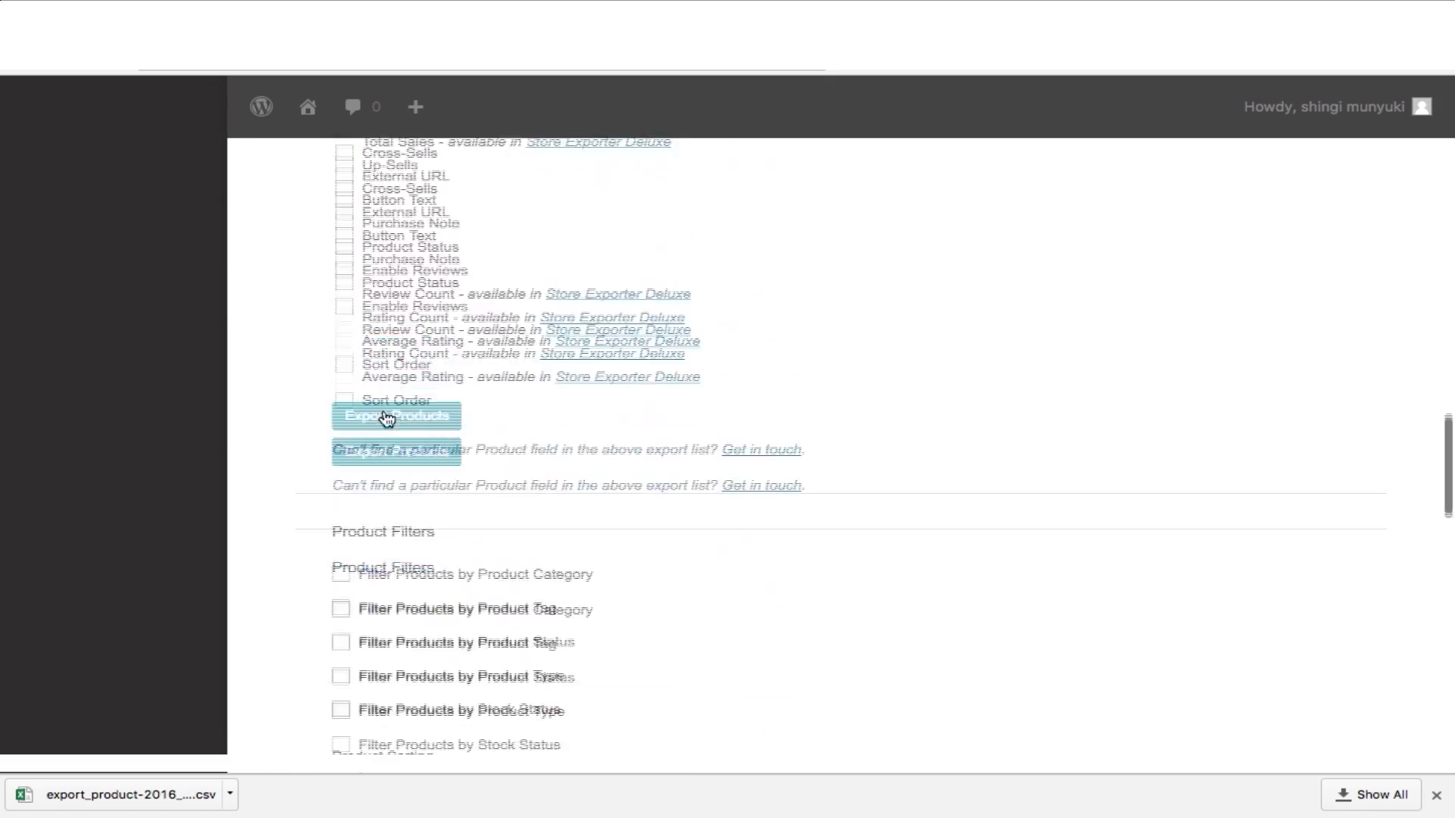
scroll(383, 416, up, 5)
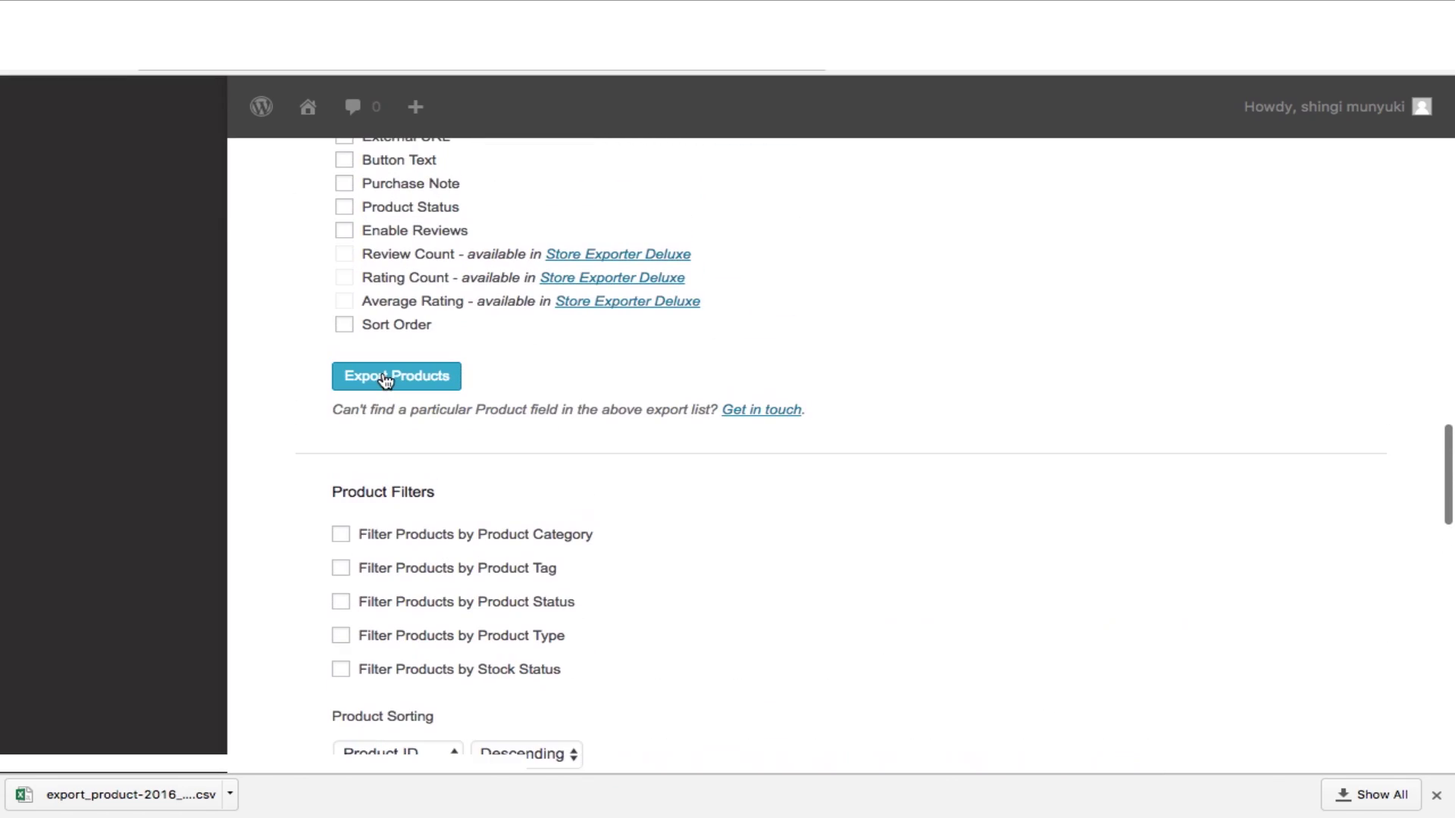
click(385, 379)
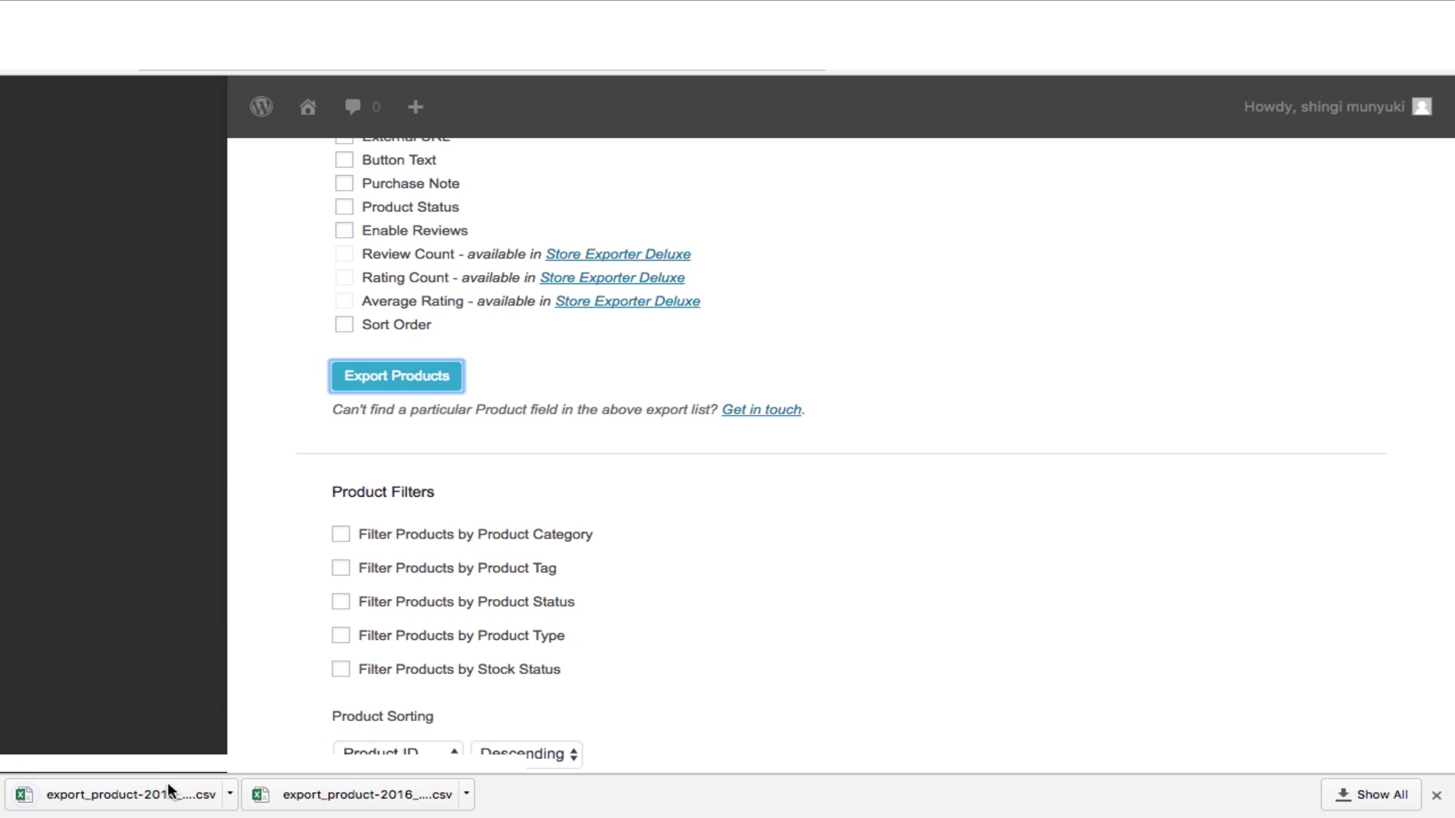
click(137, 796)
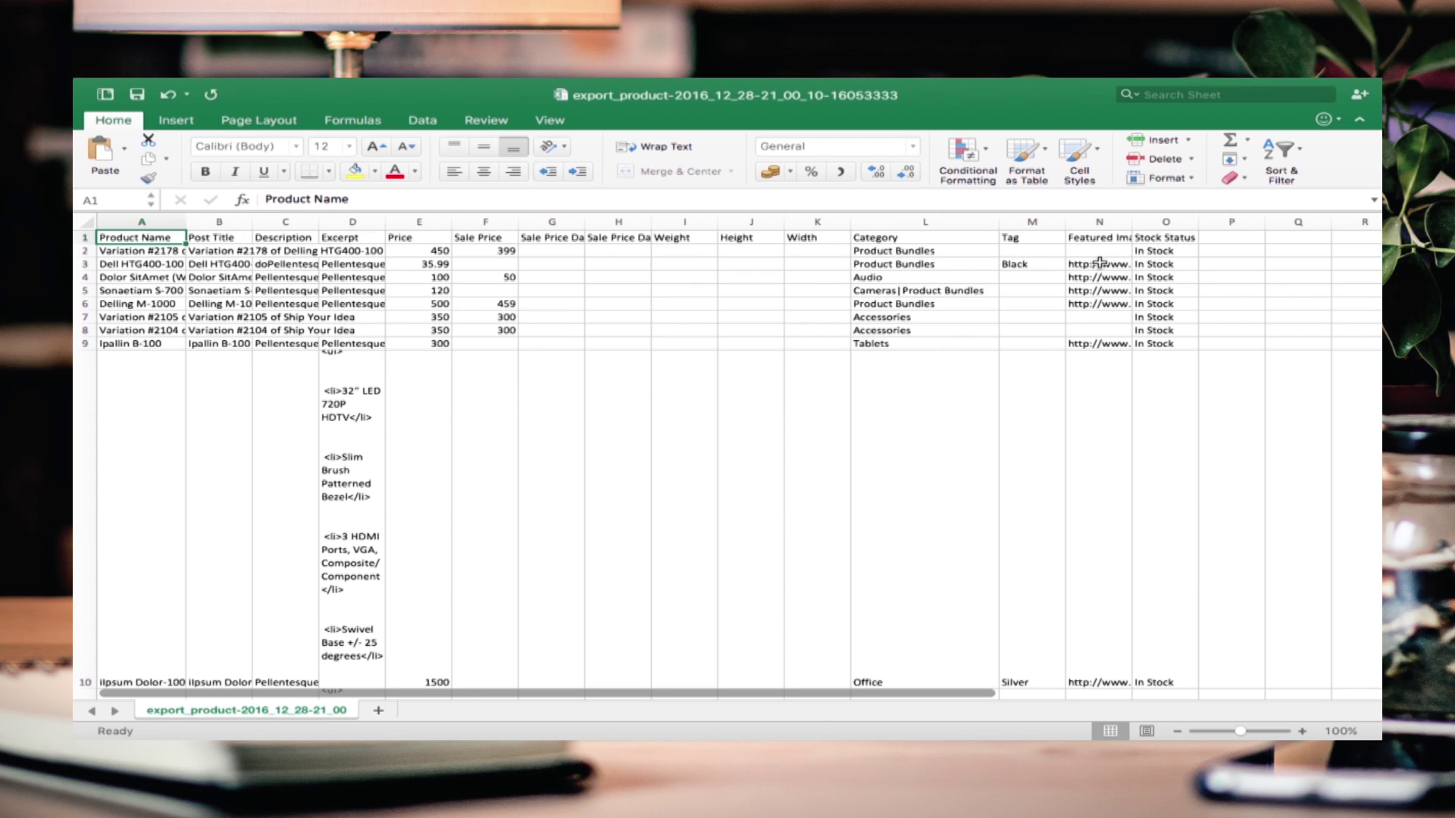
Widen column N (Featured Image) to show full image URLs, then check cells N10 and J10
drag(1128, 237, 1130, 224)
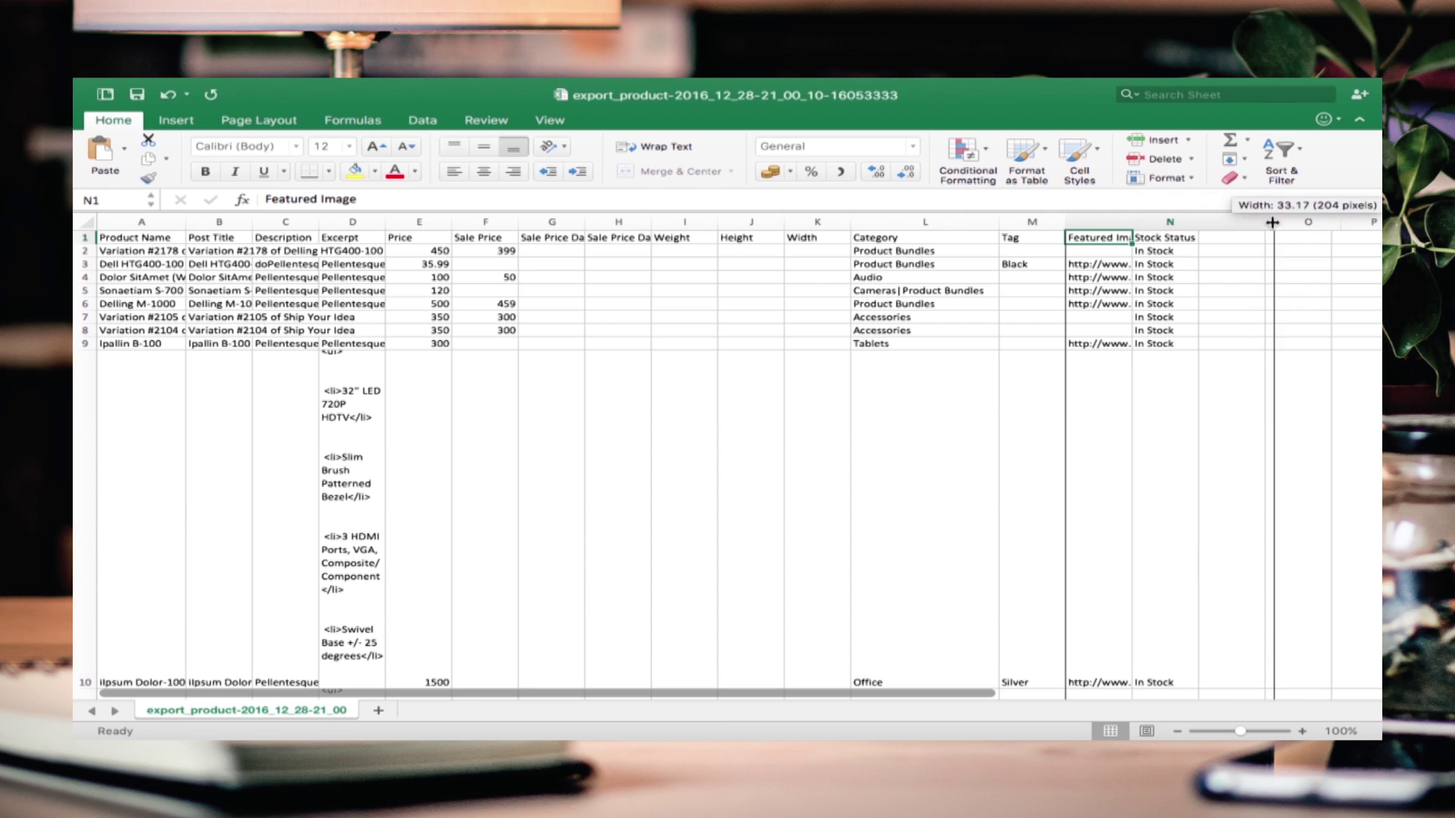
drag(1273, 222, 1367, 221)
drag(1240, 394, 1210, 251)
click(1164, 431)
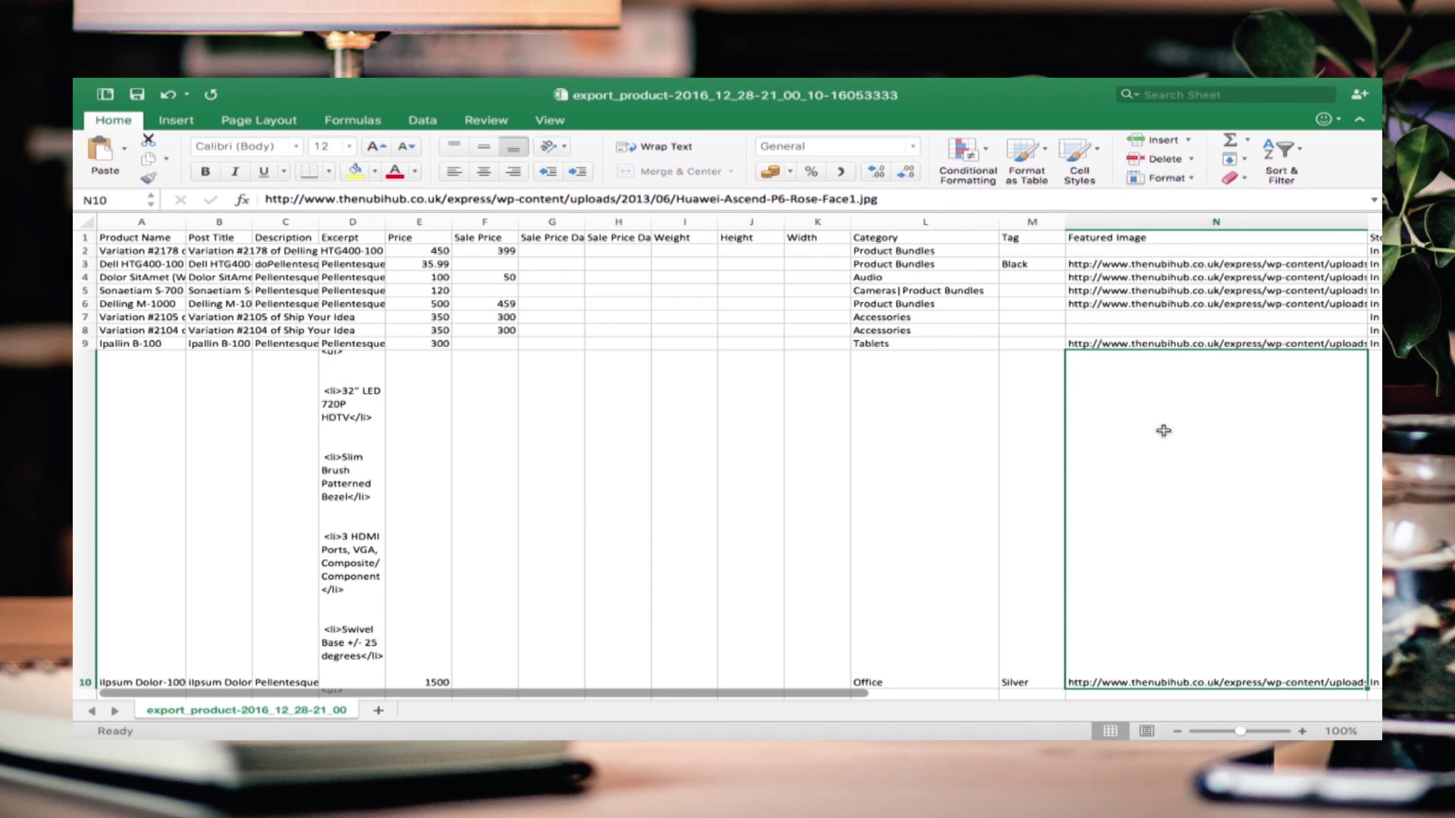
click(757, 452)
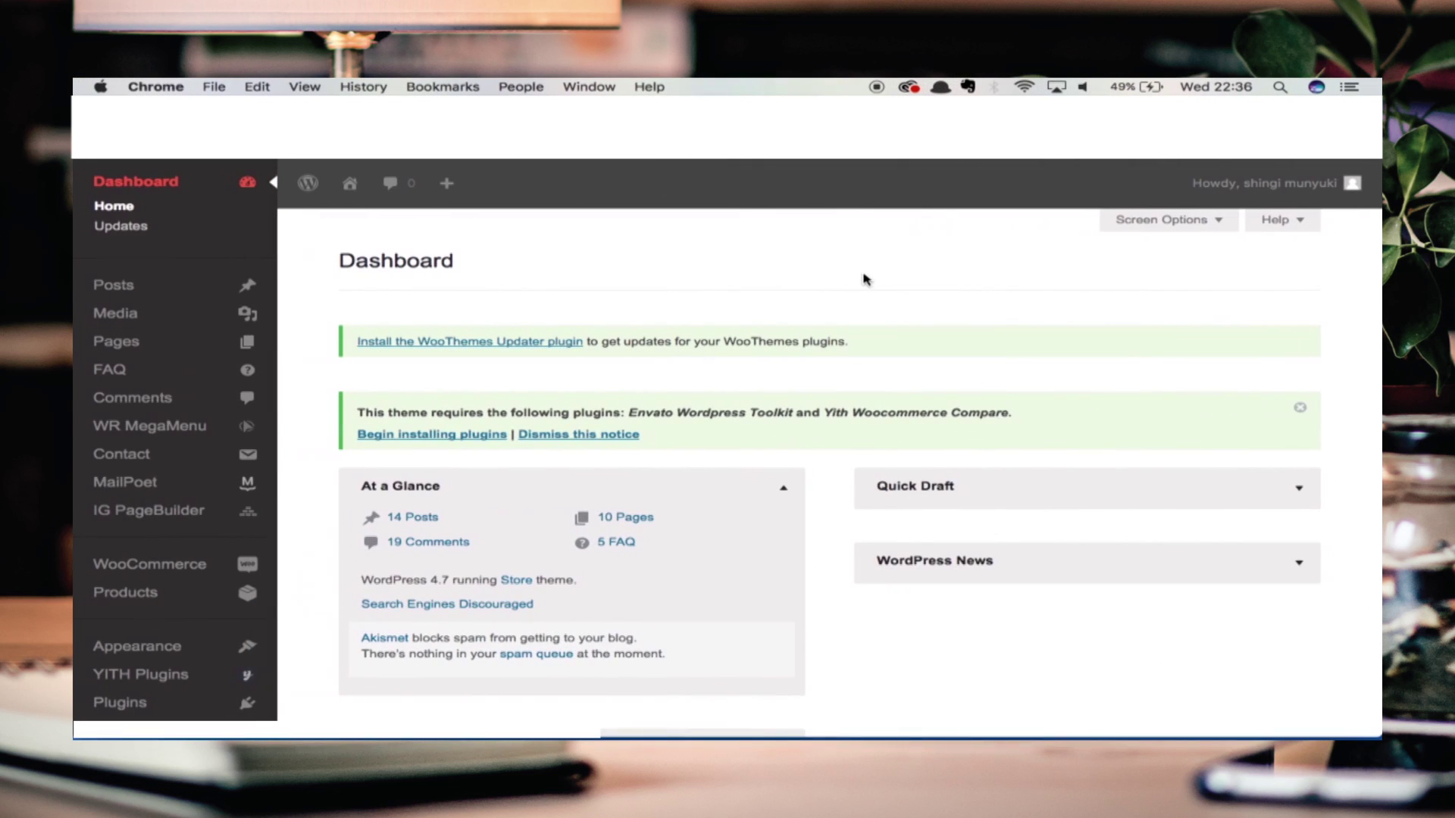
Select all 14 products and move them to the Trash with the Bulk Actions menu
scroll(413, 341, down, 5)
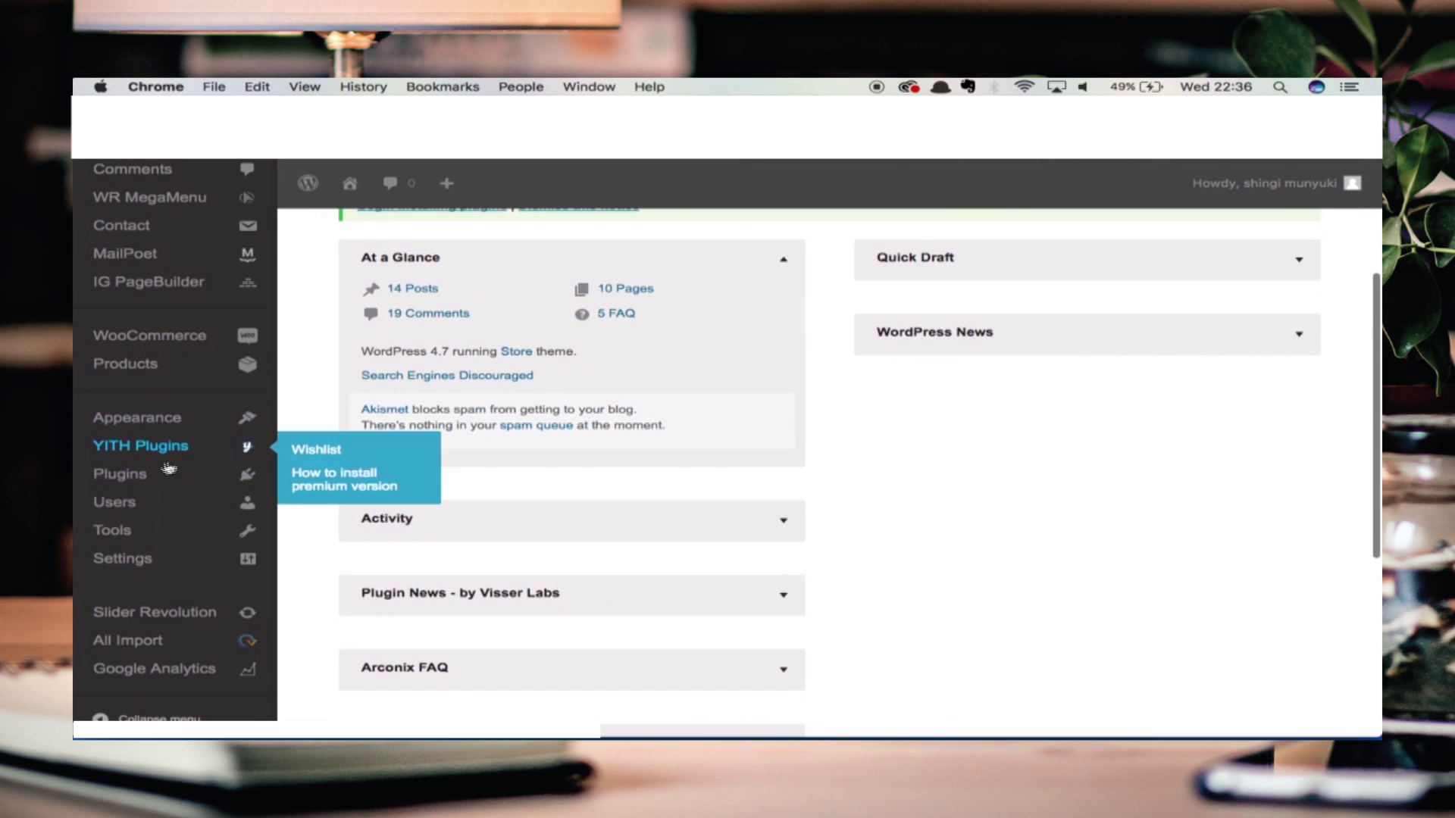
mouse_move(156, 424)
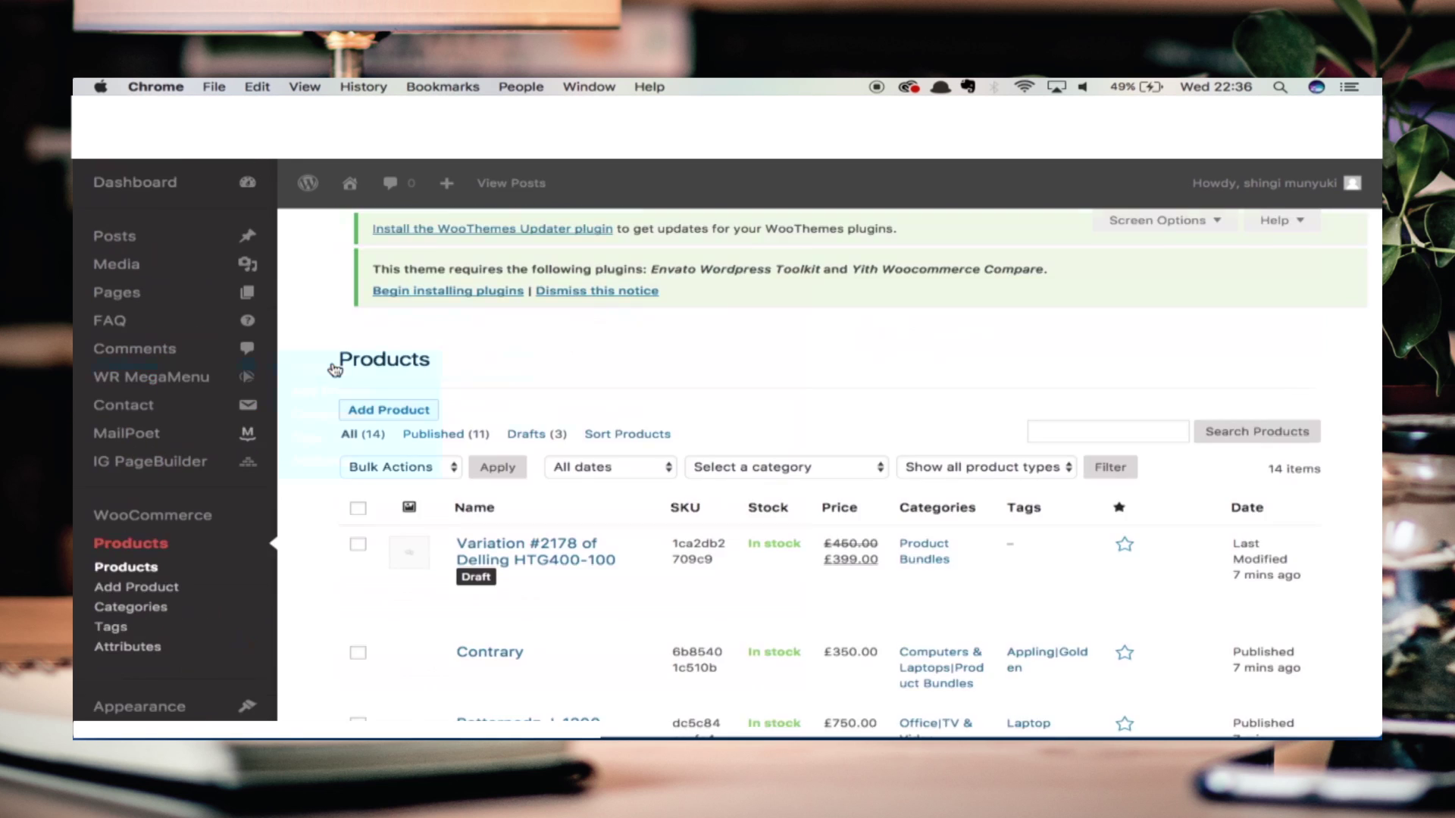
scroll(638, 455, down, 15)
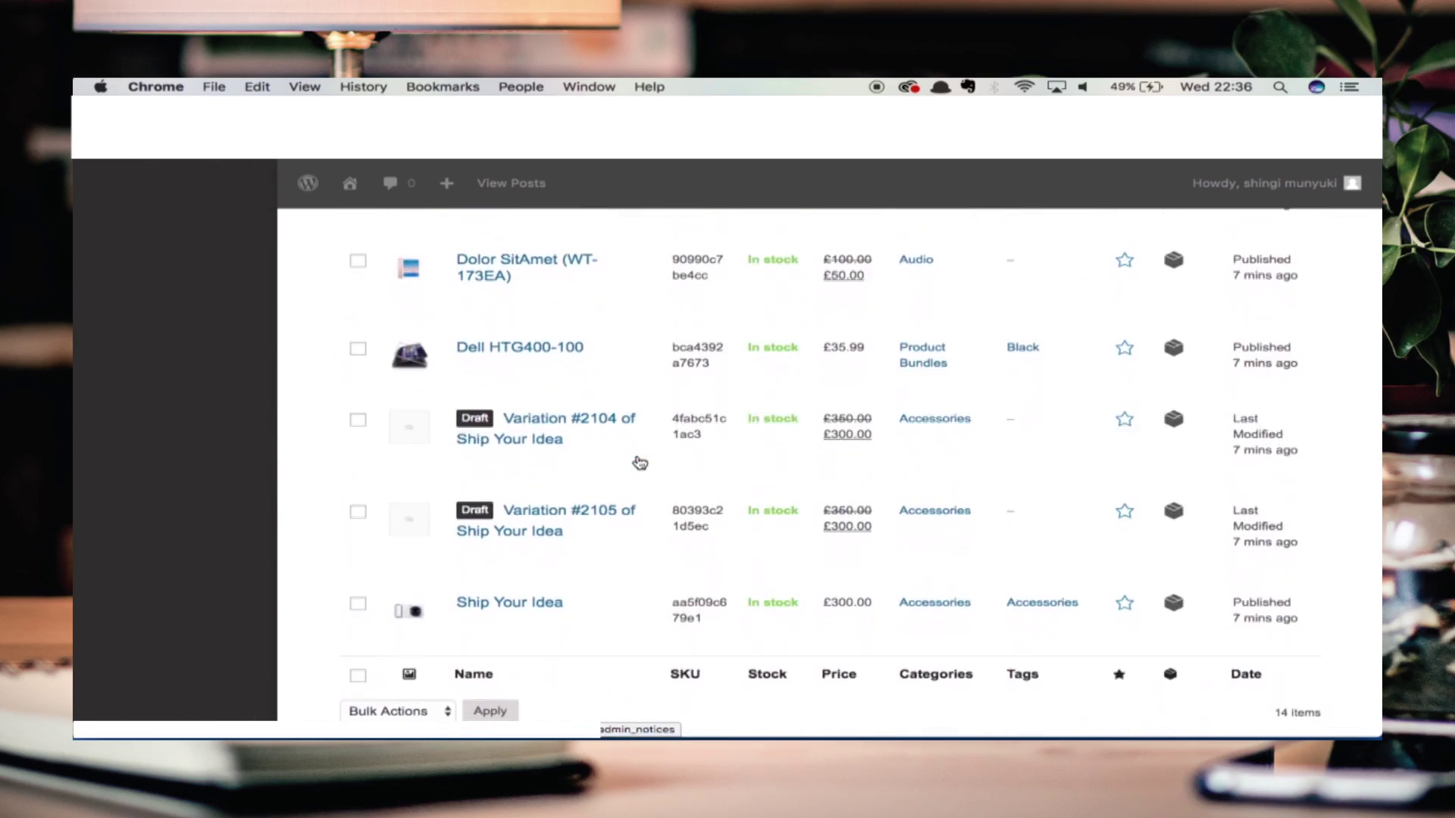
scroll(640, 462, up, 15)
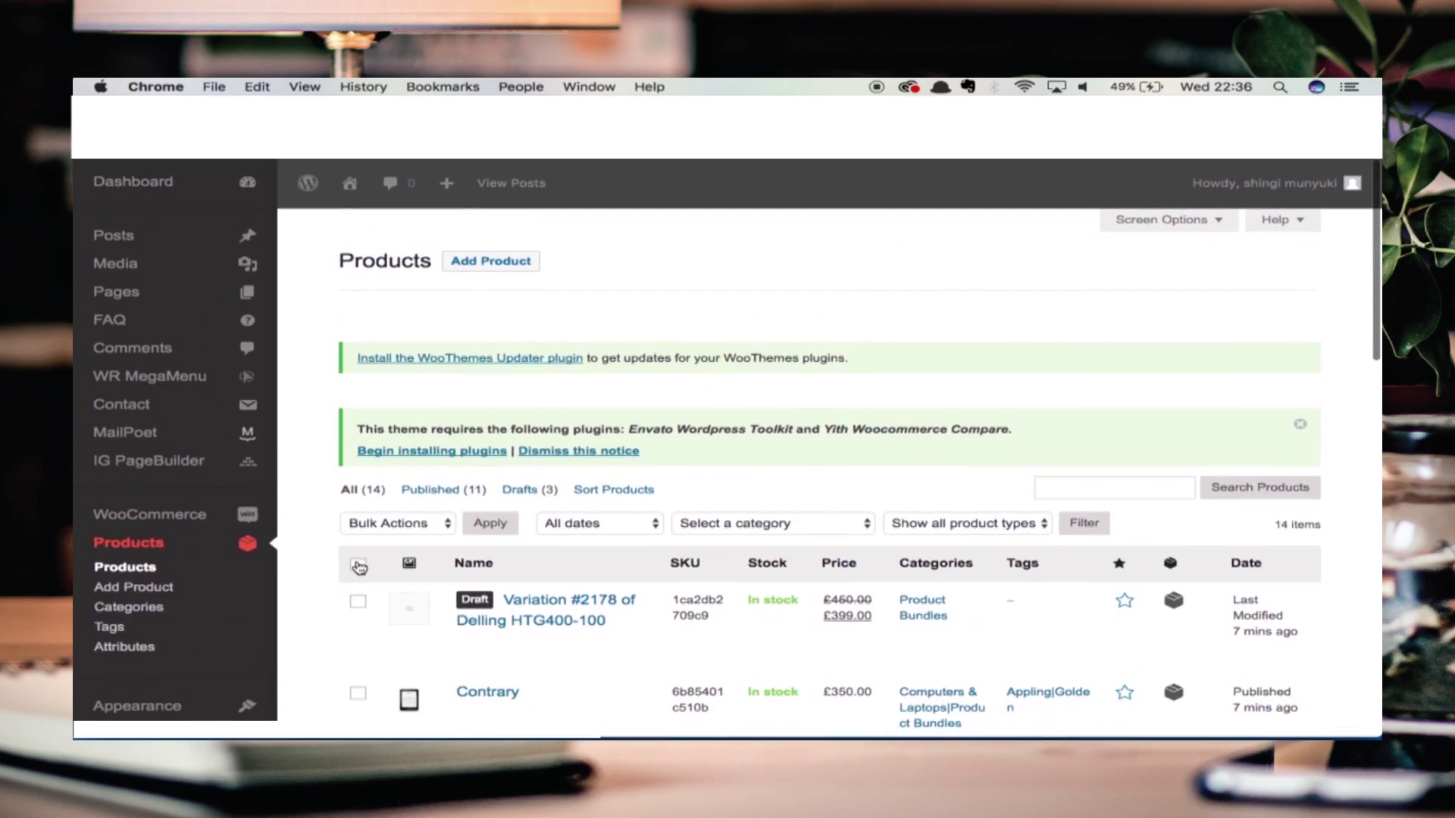
click(357, 563)
click(423, 524)
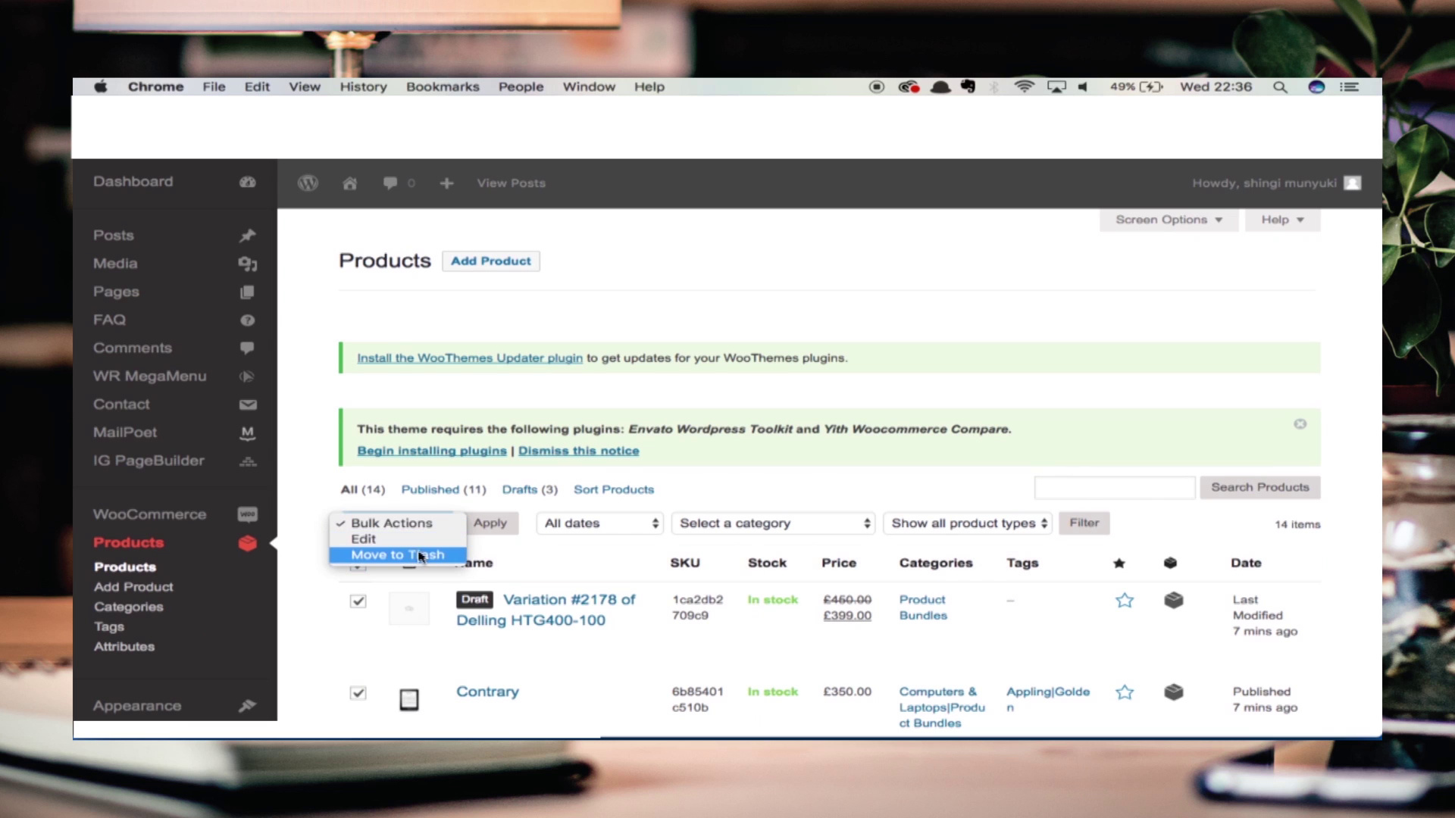
click(421, 557)
click(507, 524)
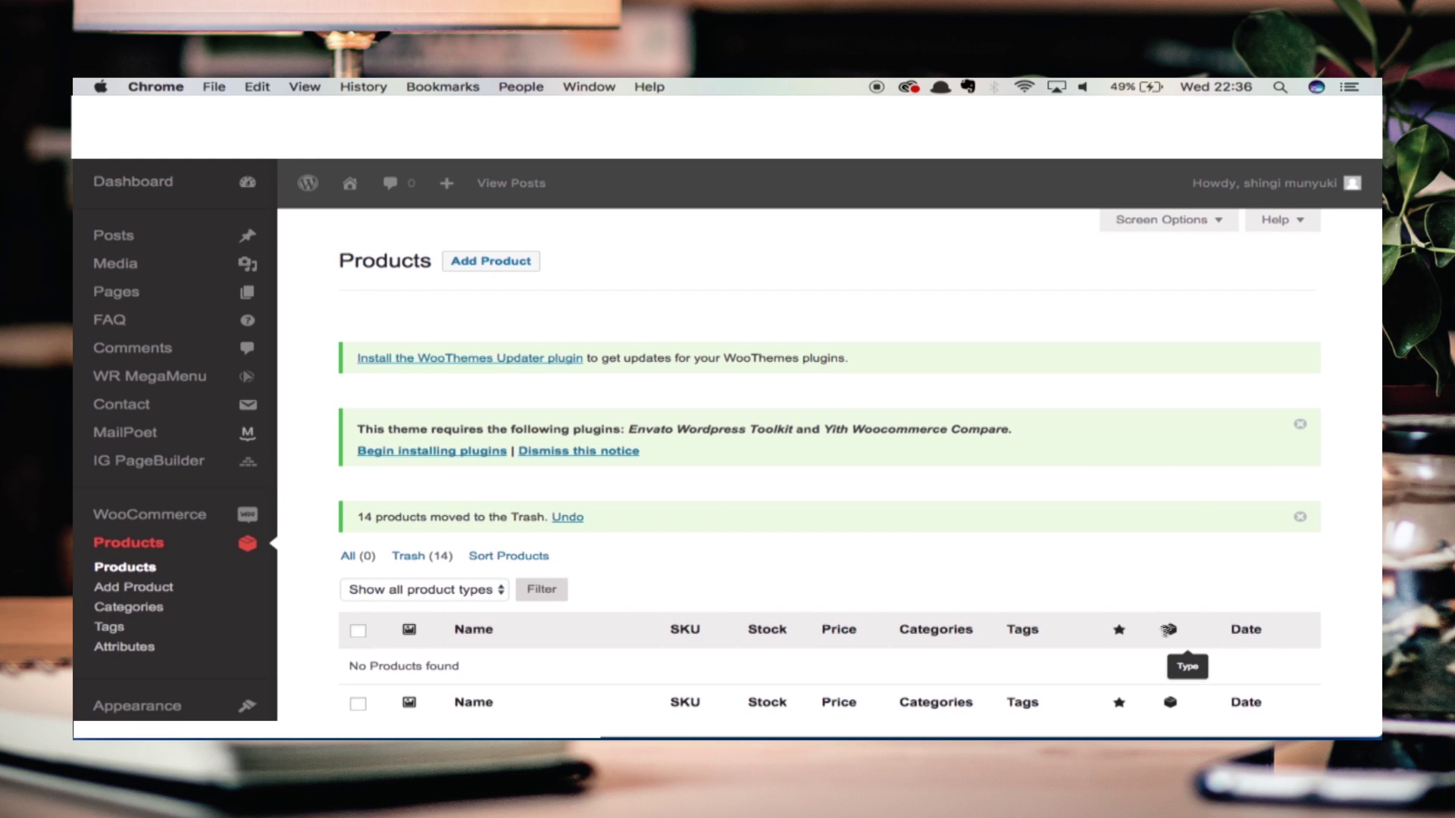
Open the Trash view to confirm the trashed products are listed
scroll(754, 567, down, 3)
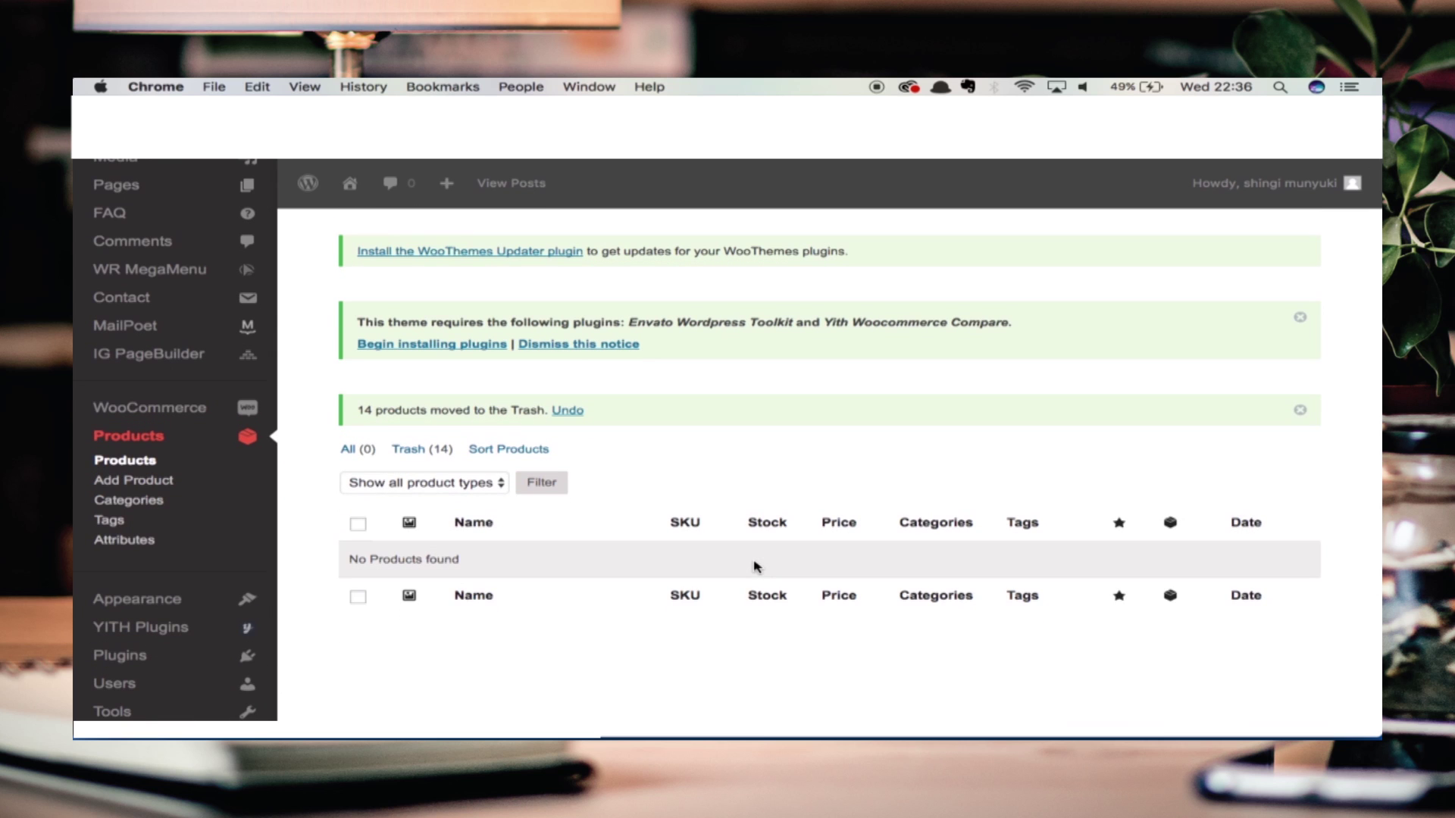
scroll(576, 515, down, 1)
click(409, 450)
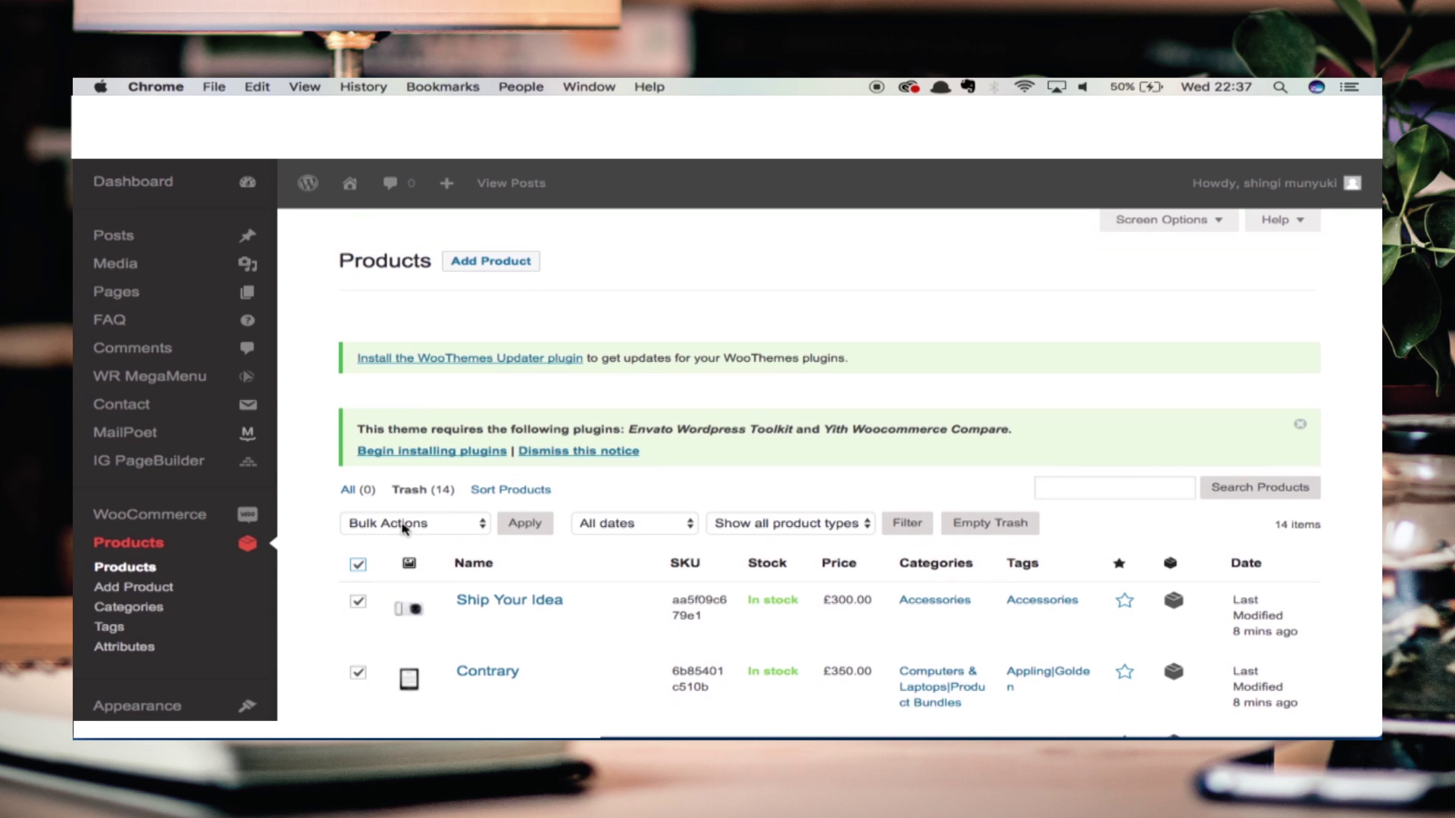
Permanently delete all 14 trashed products with Bulk Actions and go back to the empty Products list
click(390, 522)
click(407, 557)
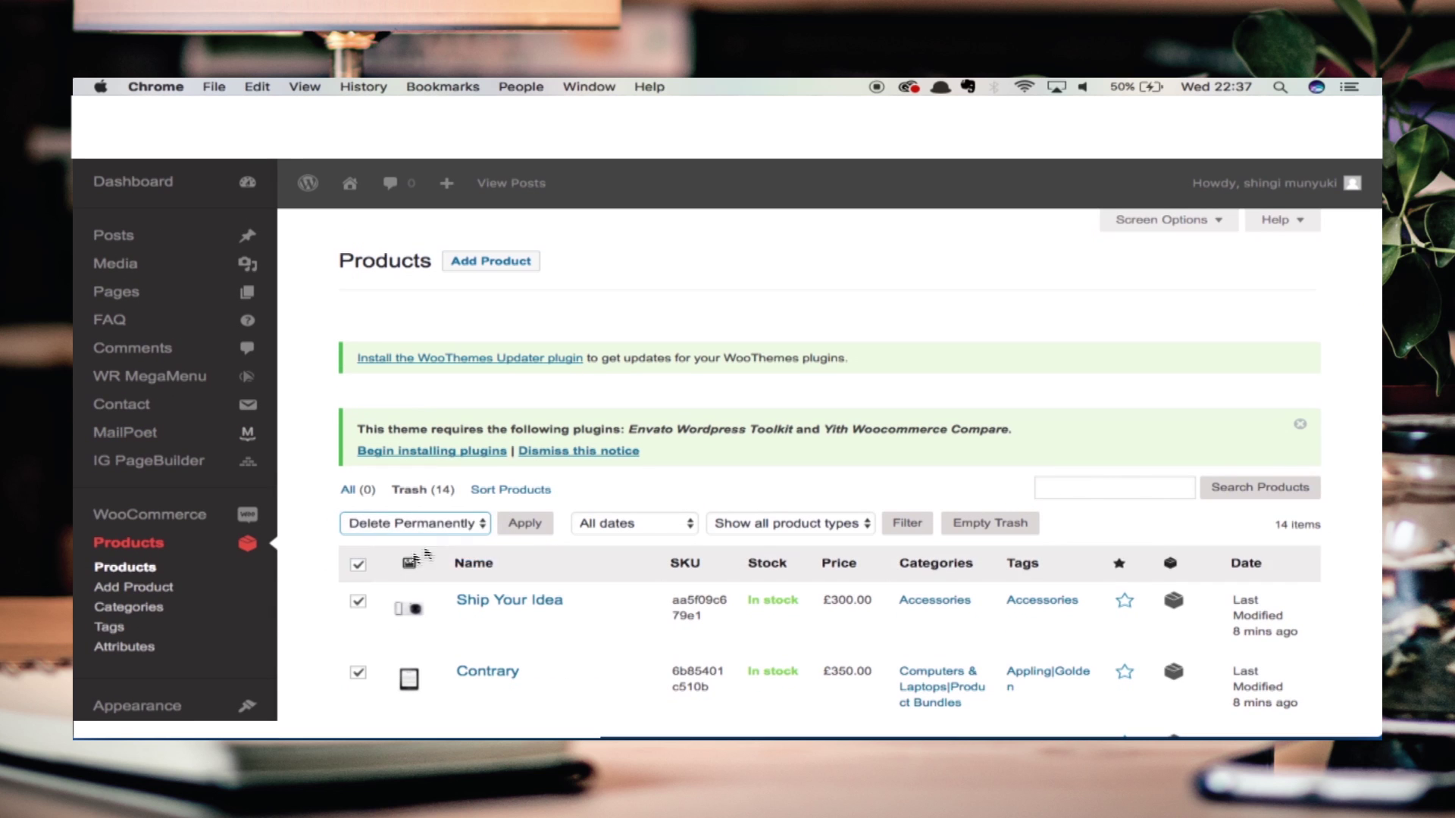
click(523, 524)
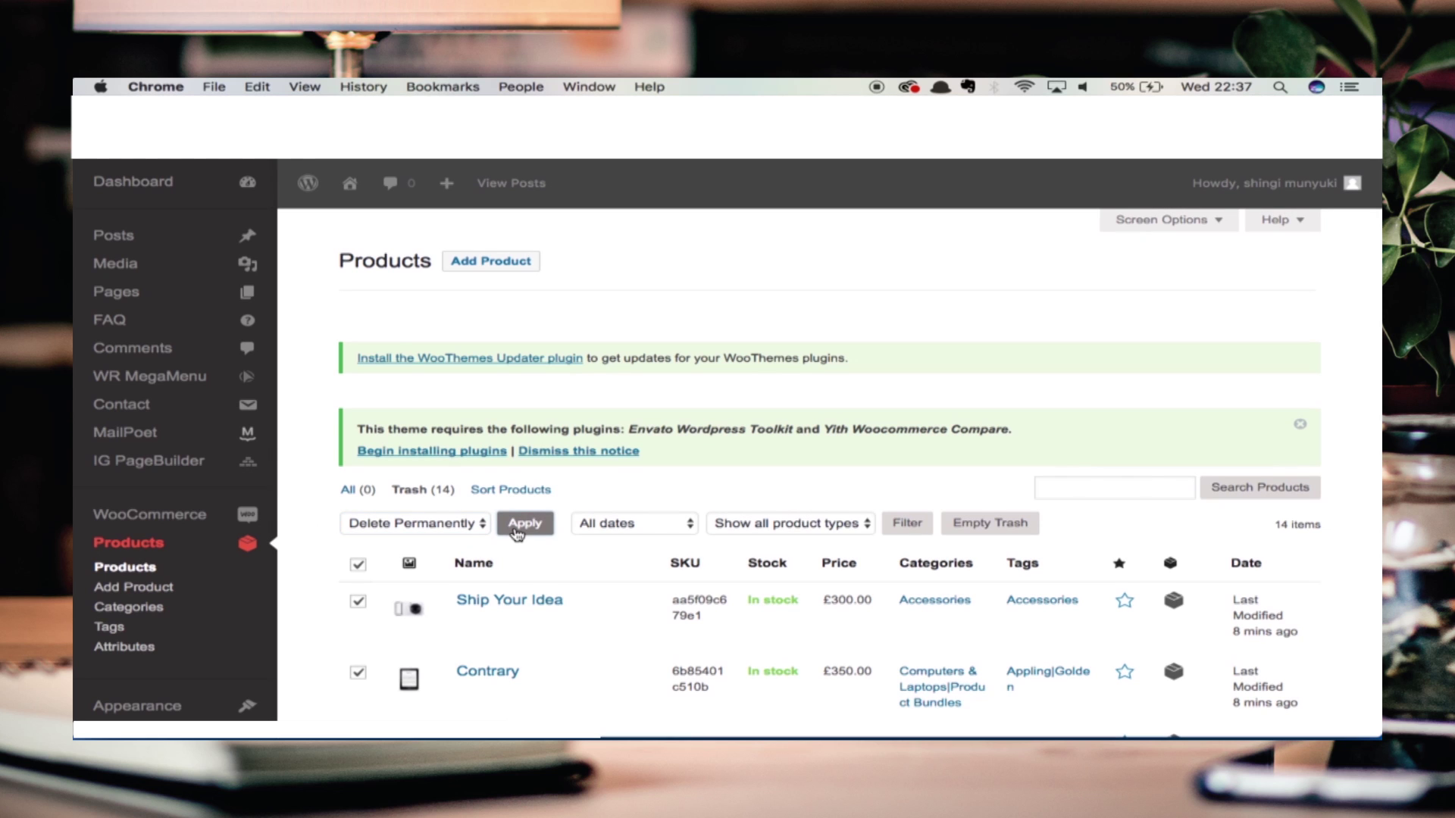
scroll(423, 487, down, 3)
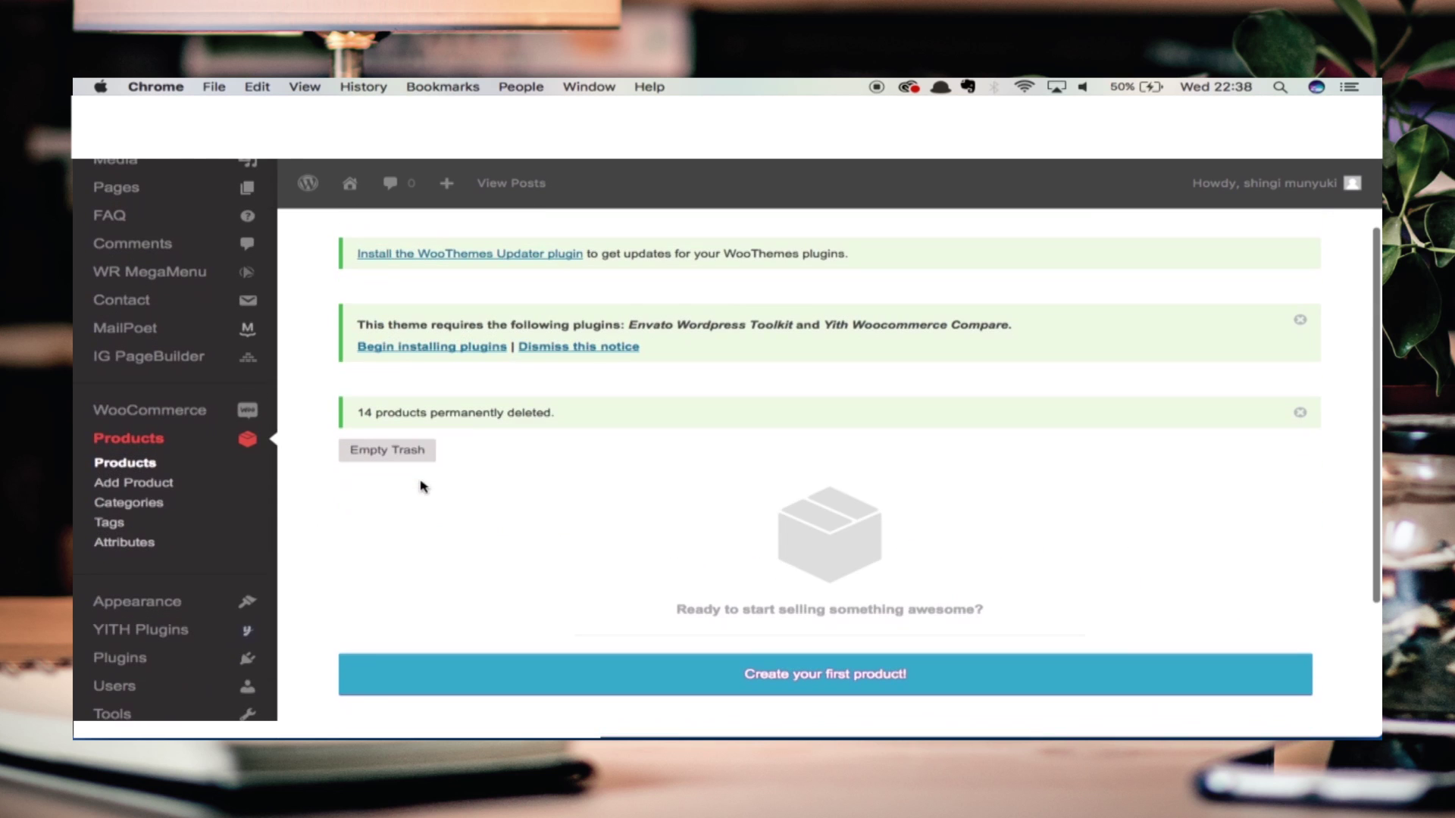
click(130, 463)
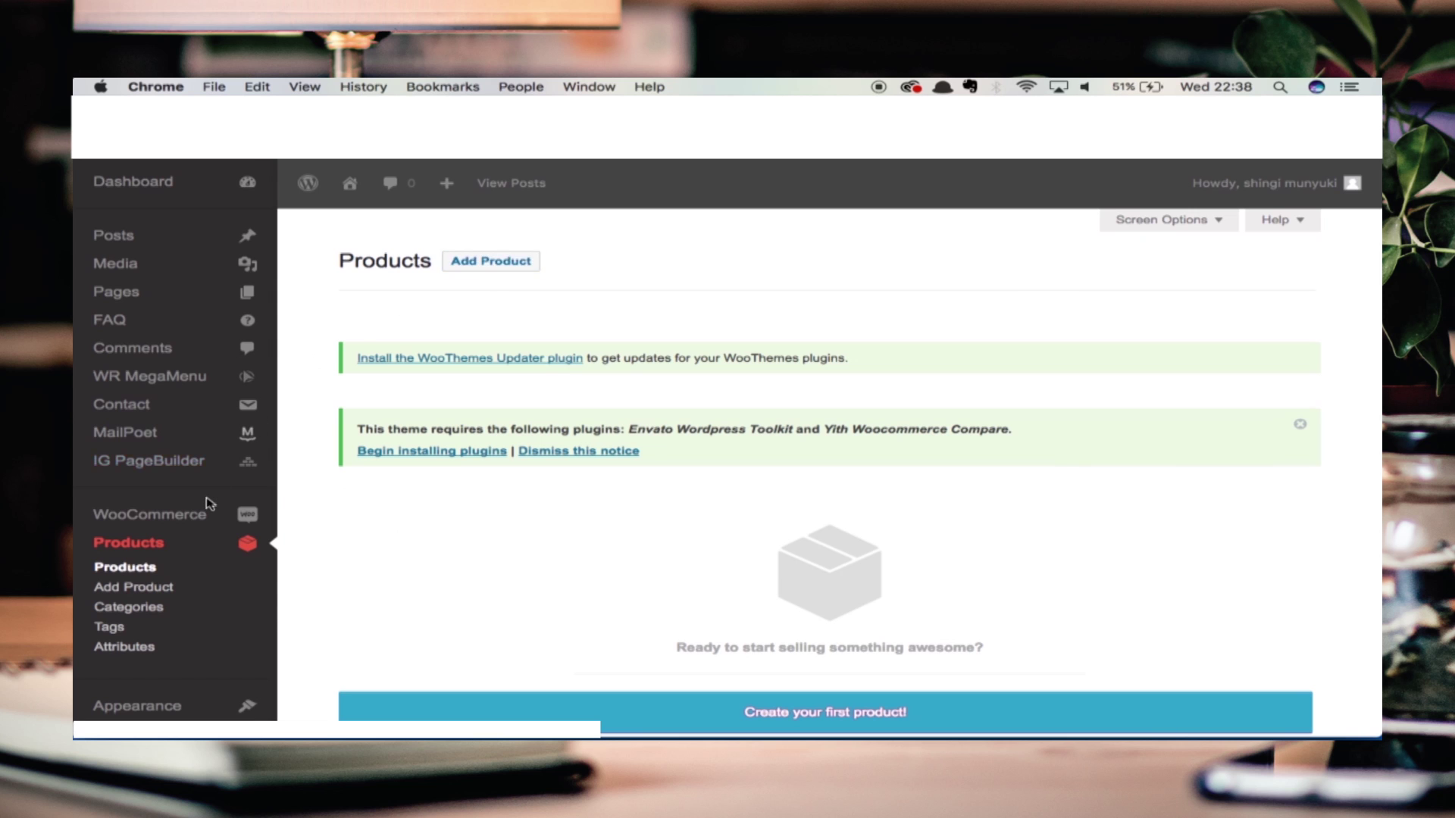
scroll(210, 504, down, 5)
Start a new WP All Import import and upload the exported product CSV (9.28kb)
mouse_move(137, 627)
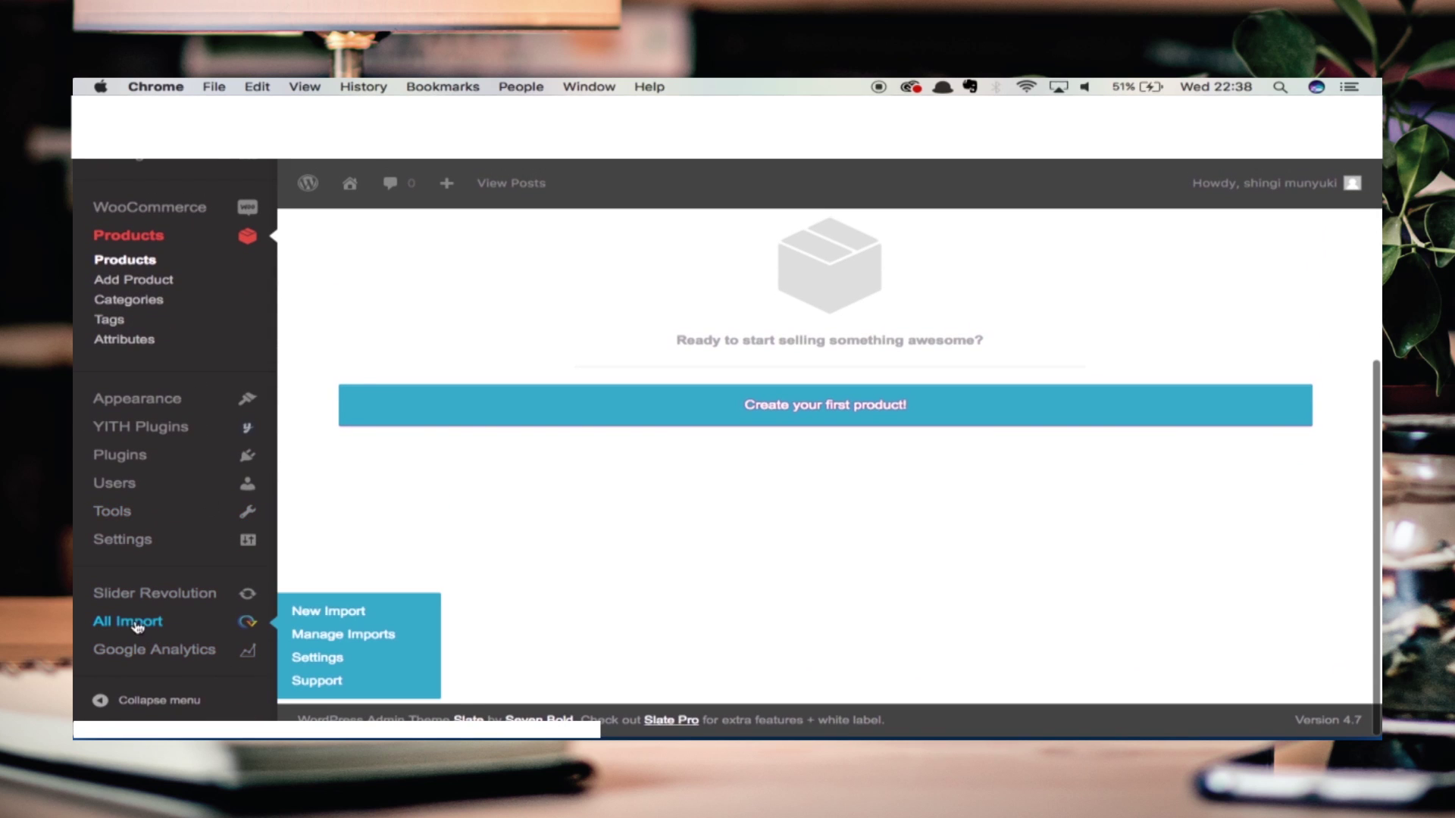
click(332, 614)
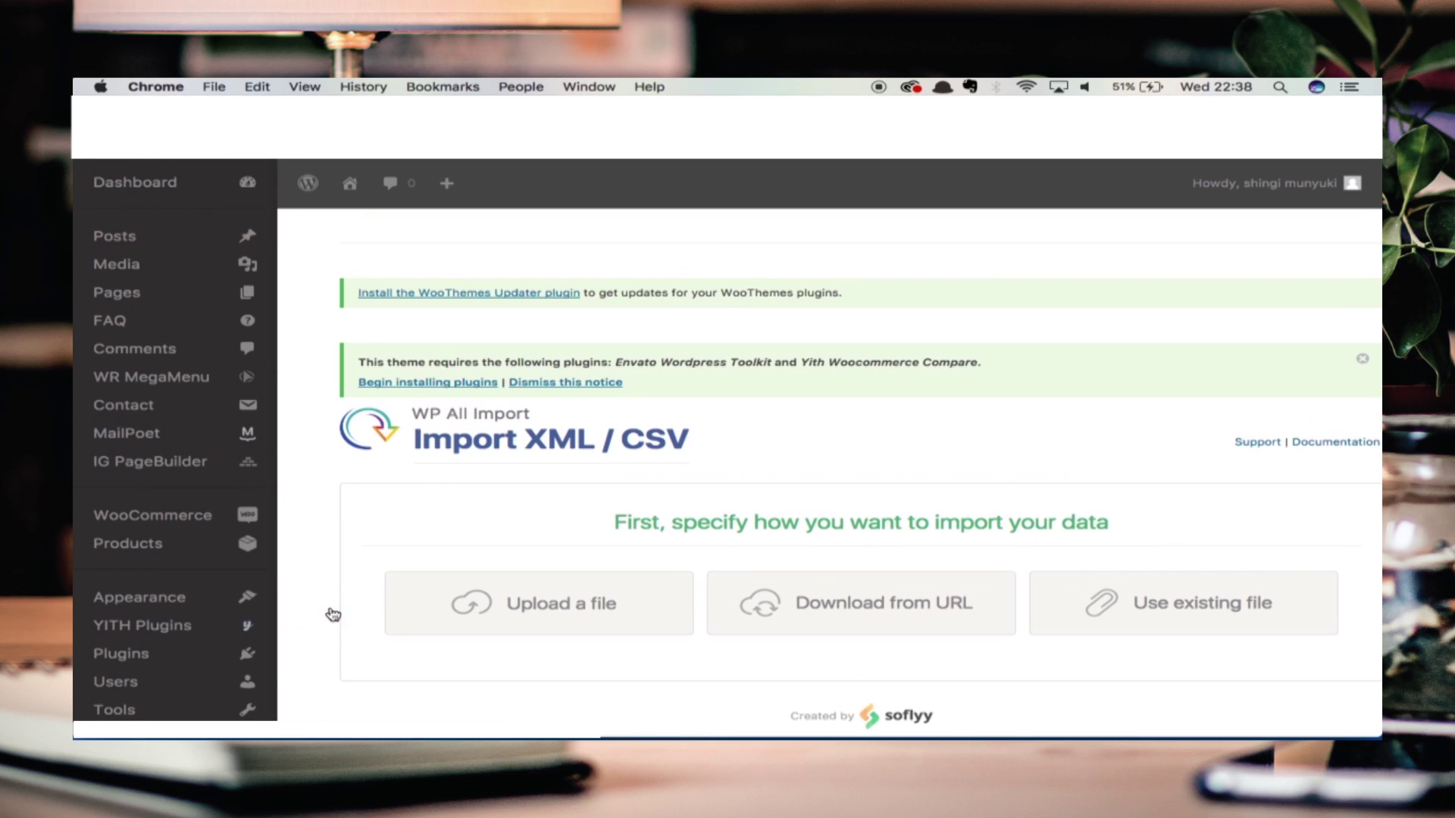
click(539, 613)
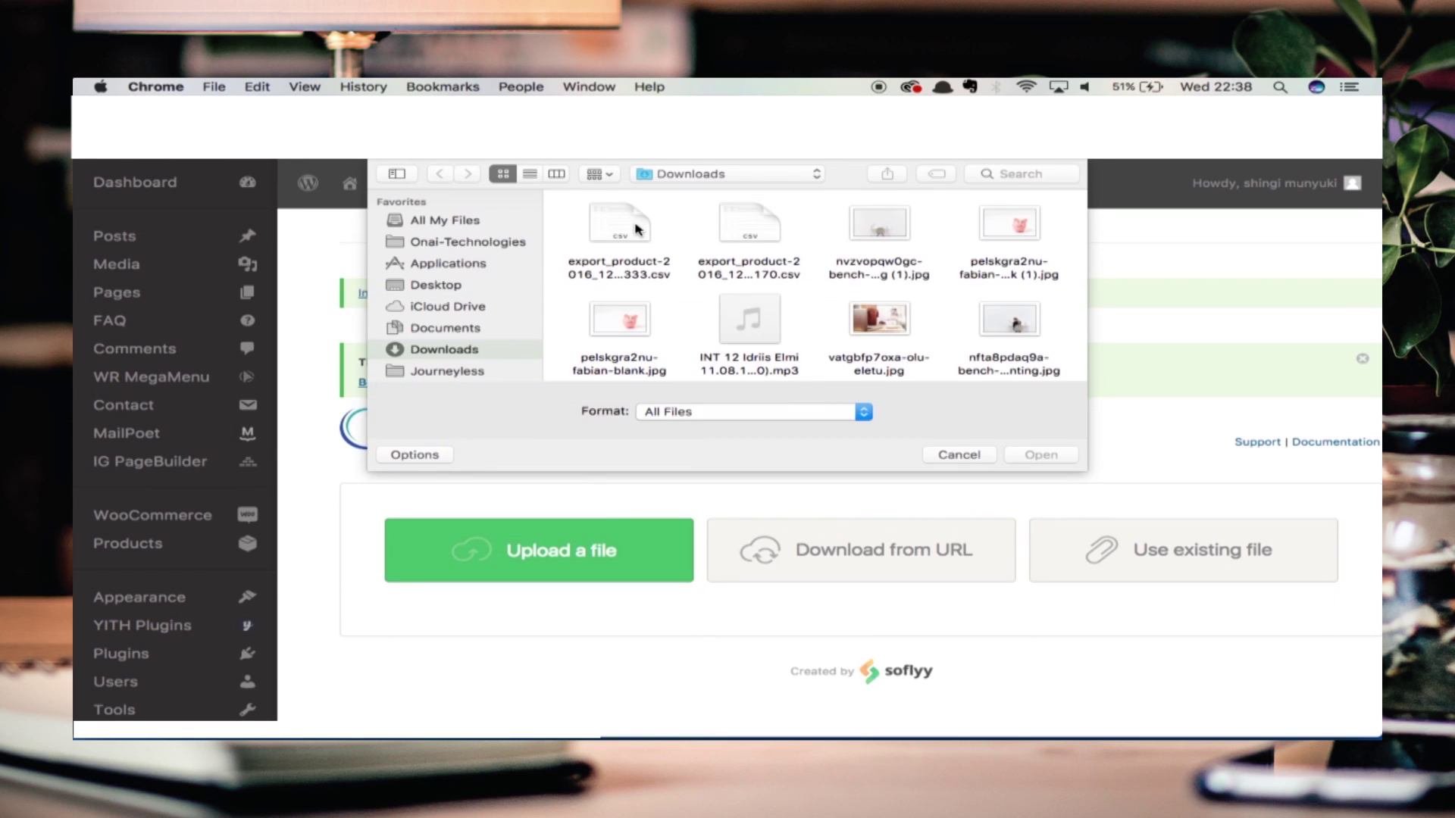
click(636, 229)
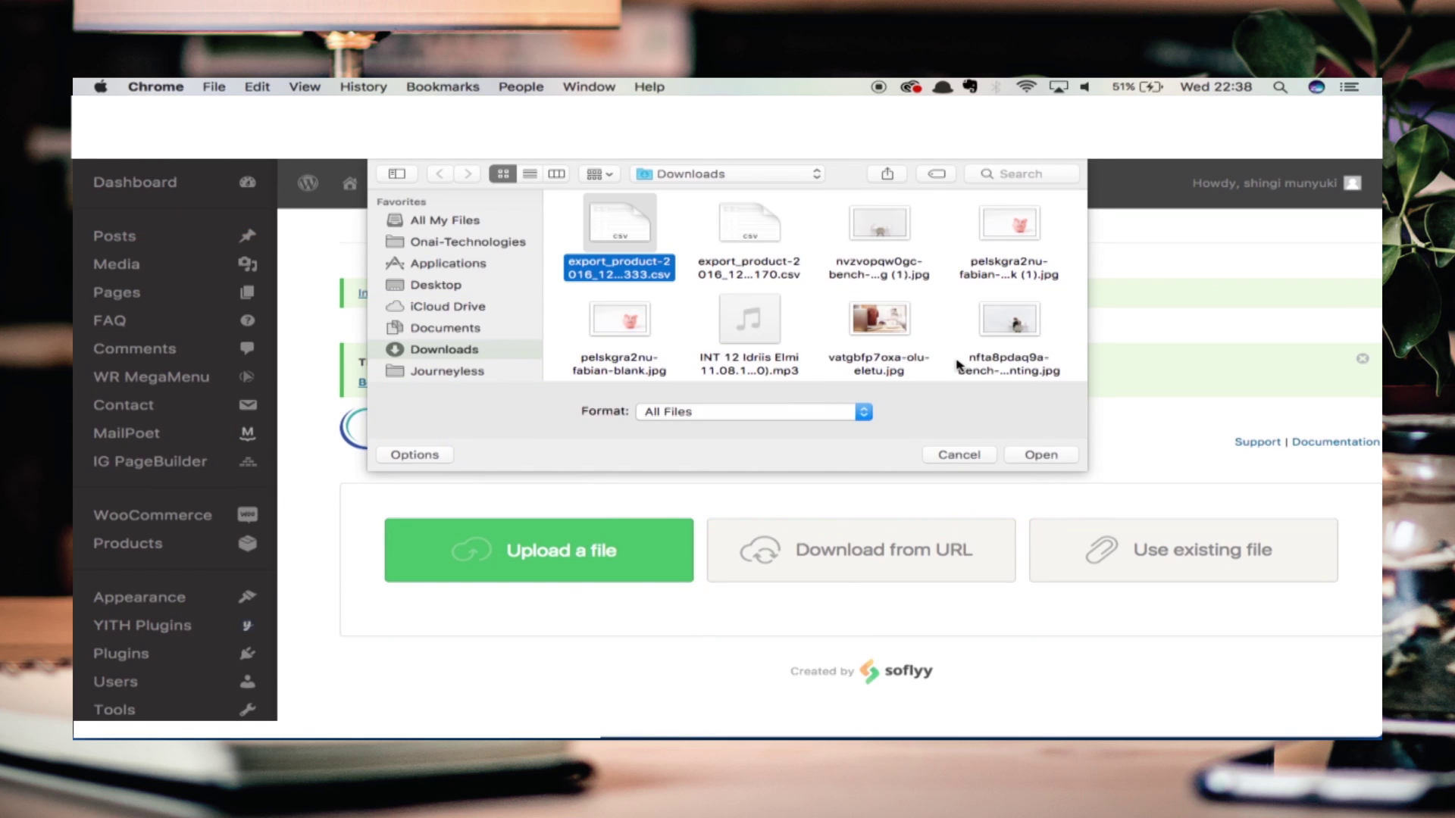
click(1049, 458)
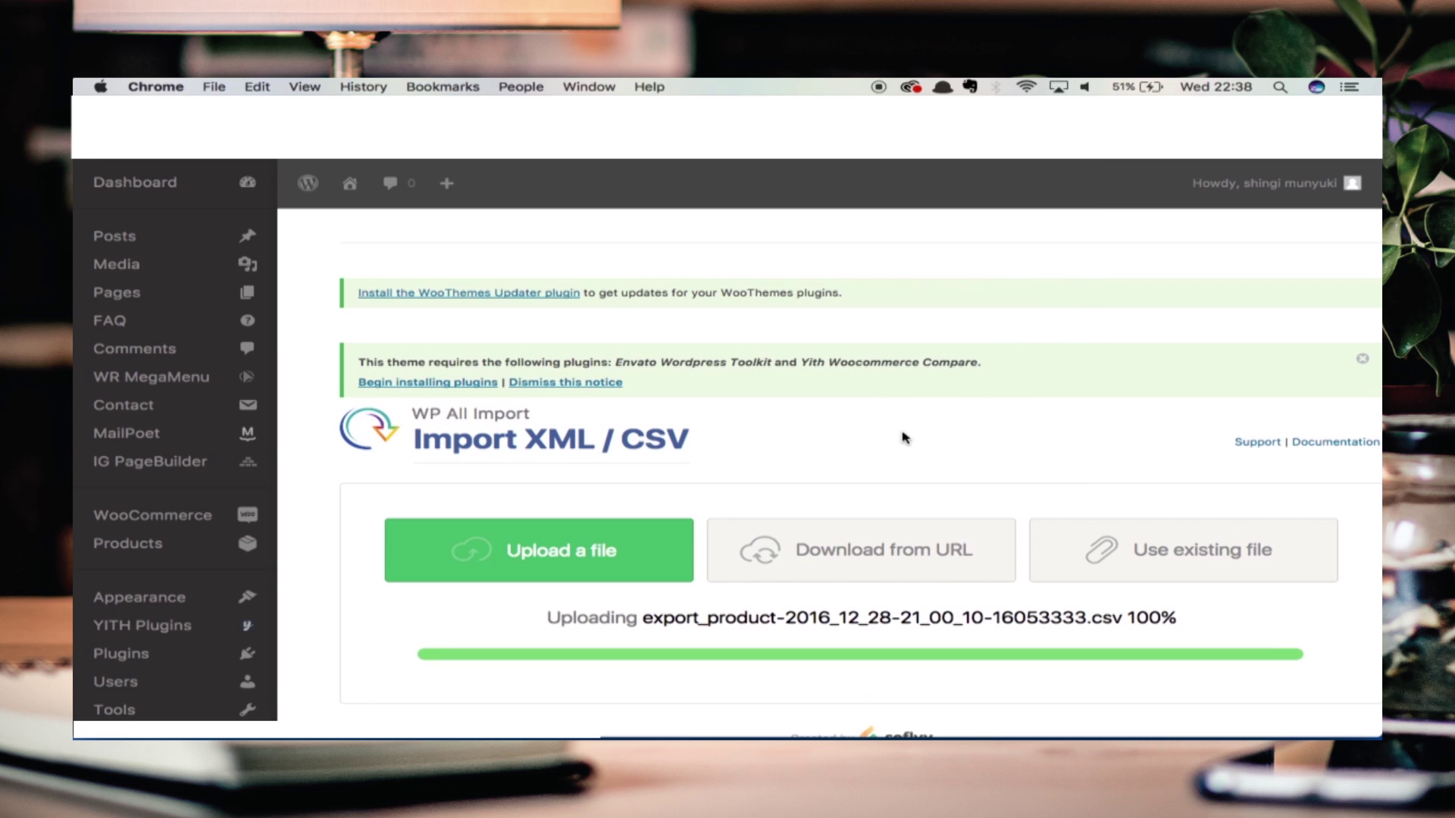
scroll(904, 438, down, 5)
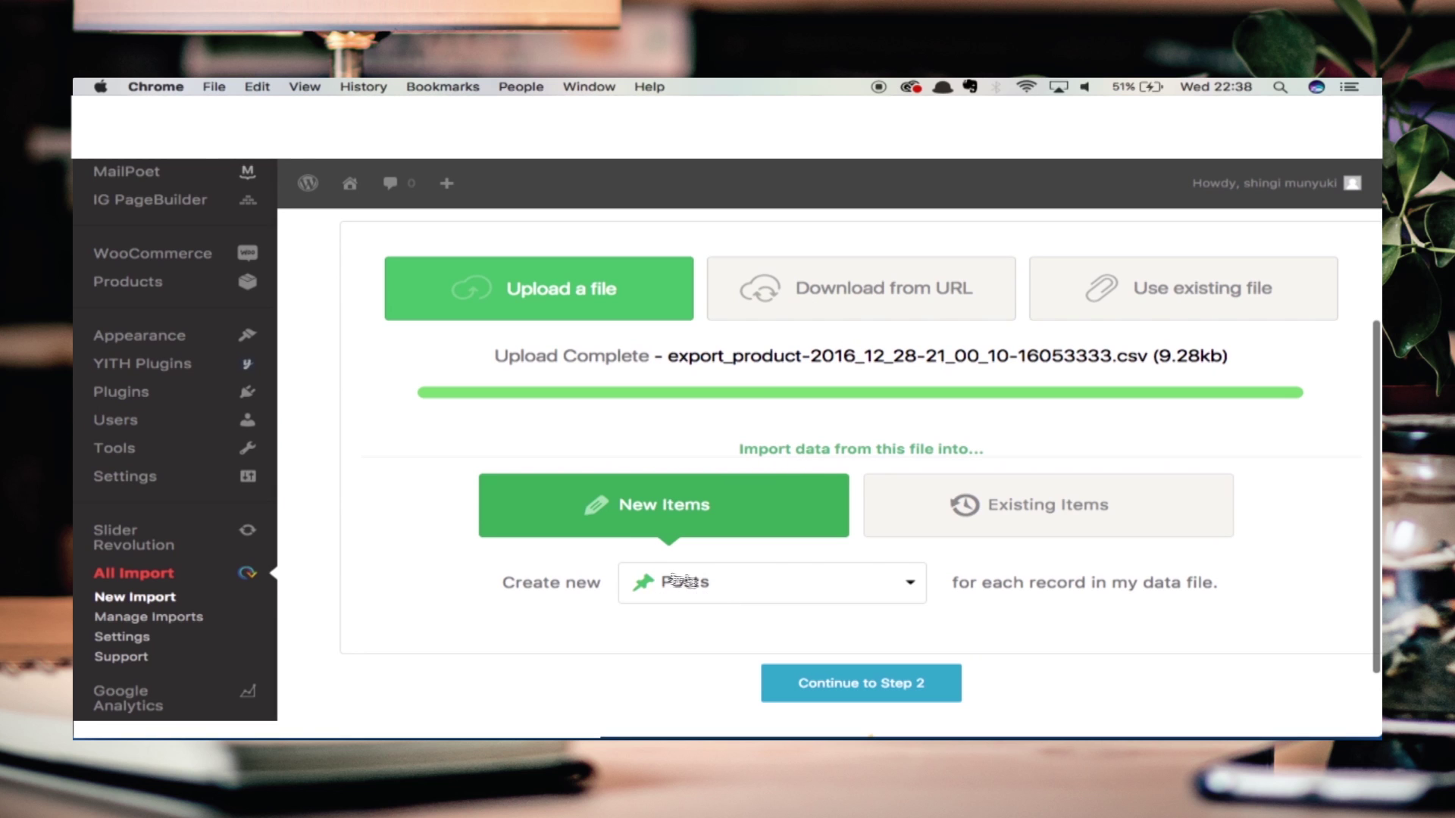
scroll(674, 590, down, 2)
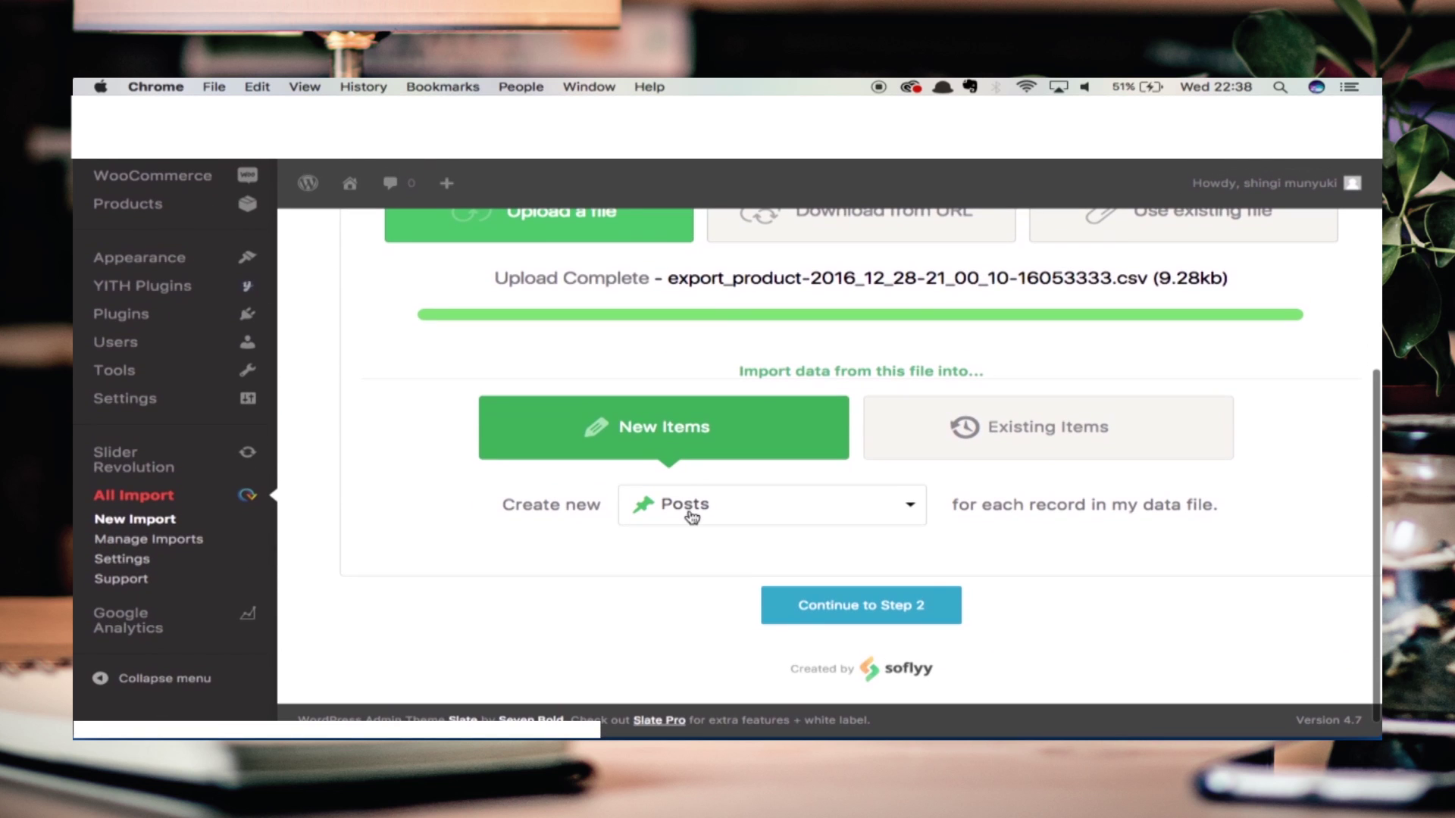
Set the import to create new WooCommerce Products
click(691, 507)
scroll(726, 636, down, 8)
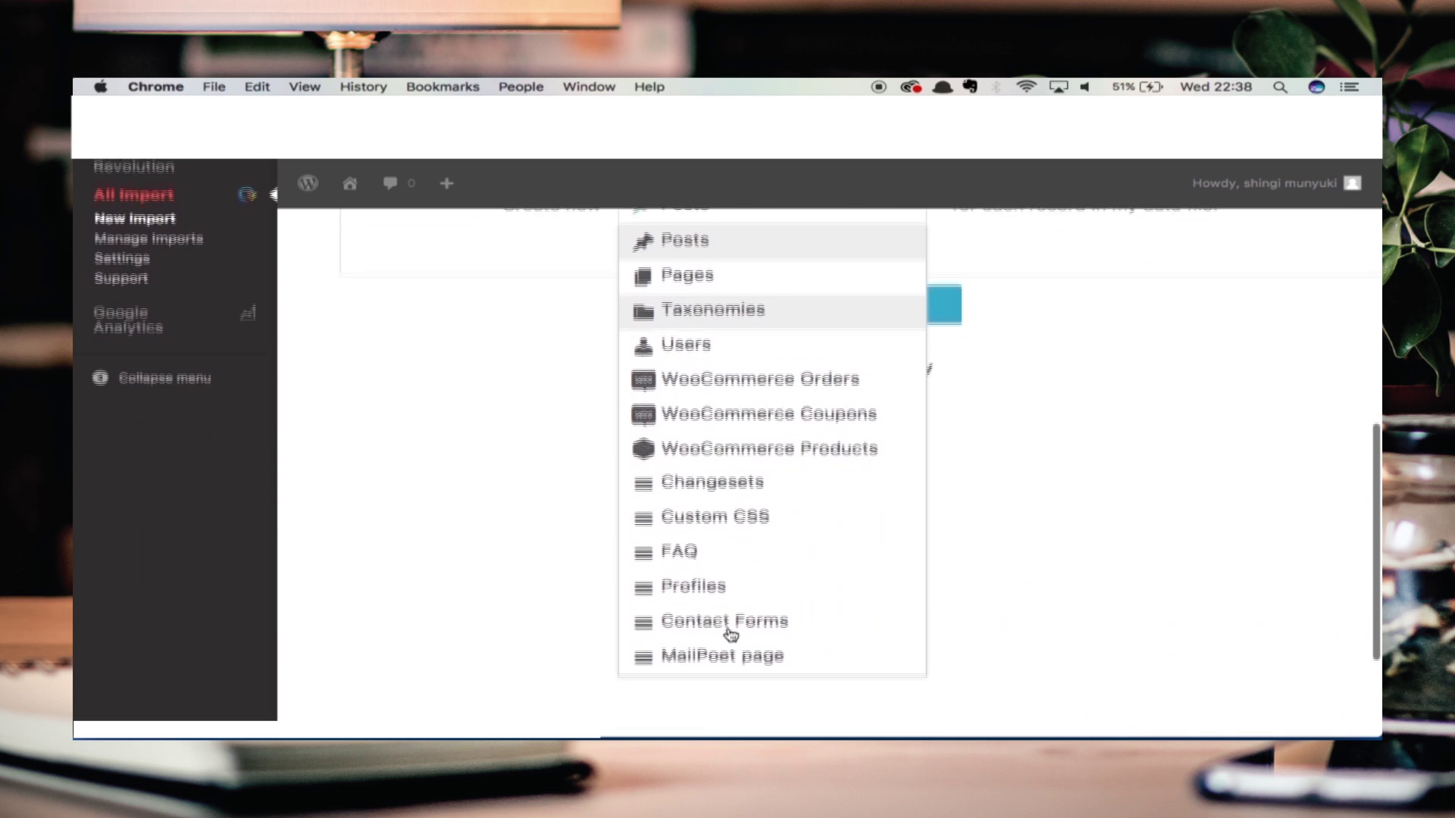
click(746, 458)
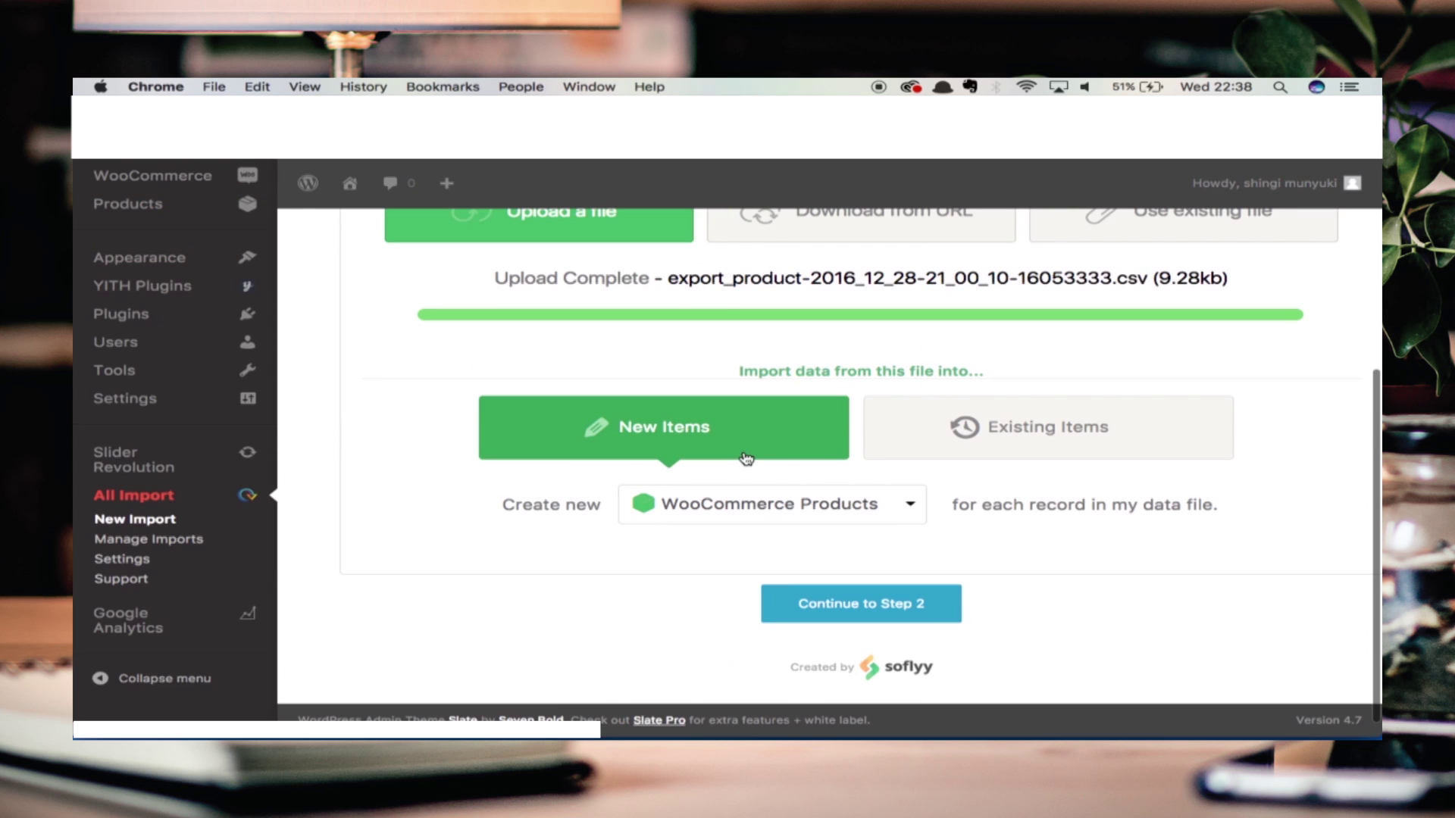
In the Step 2 preview, confirm 14 rows will be imported and view the second product record
click(886, 622)
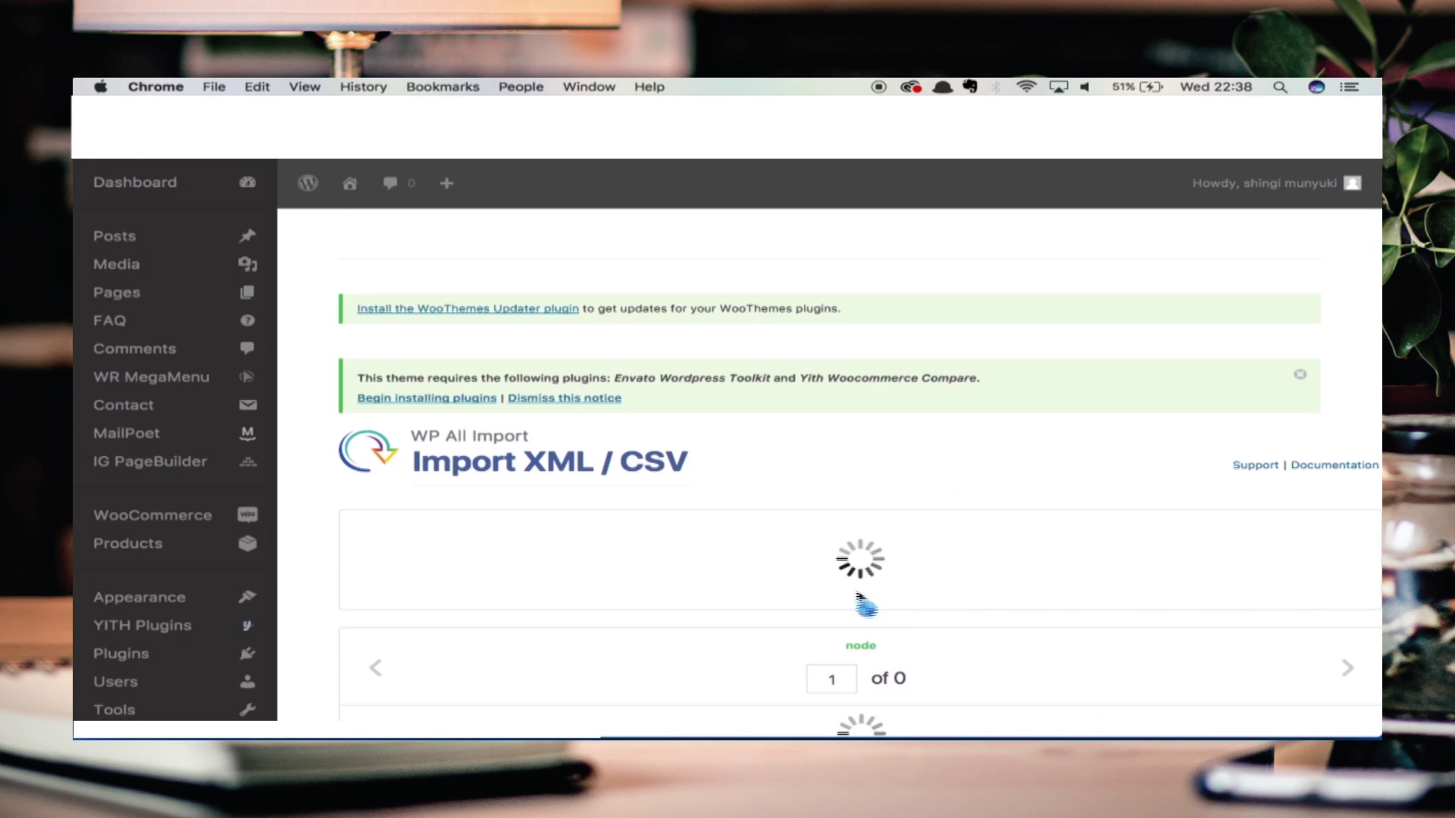
scroll(585, 408, down, 2)
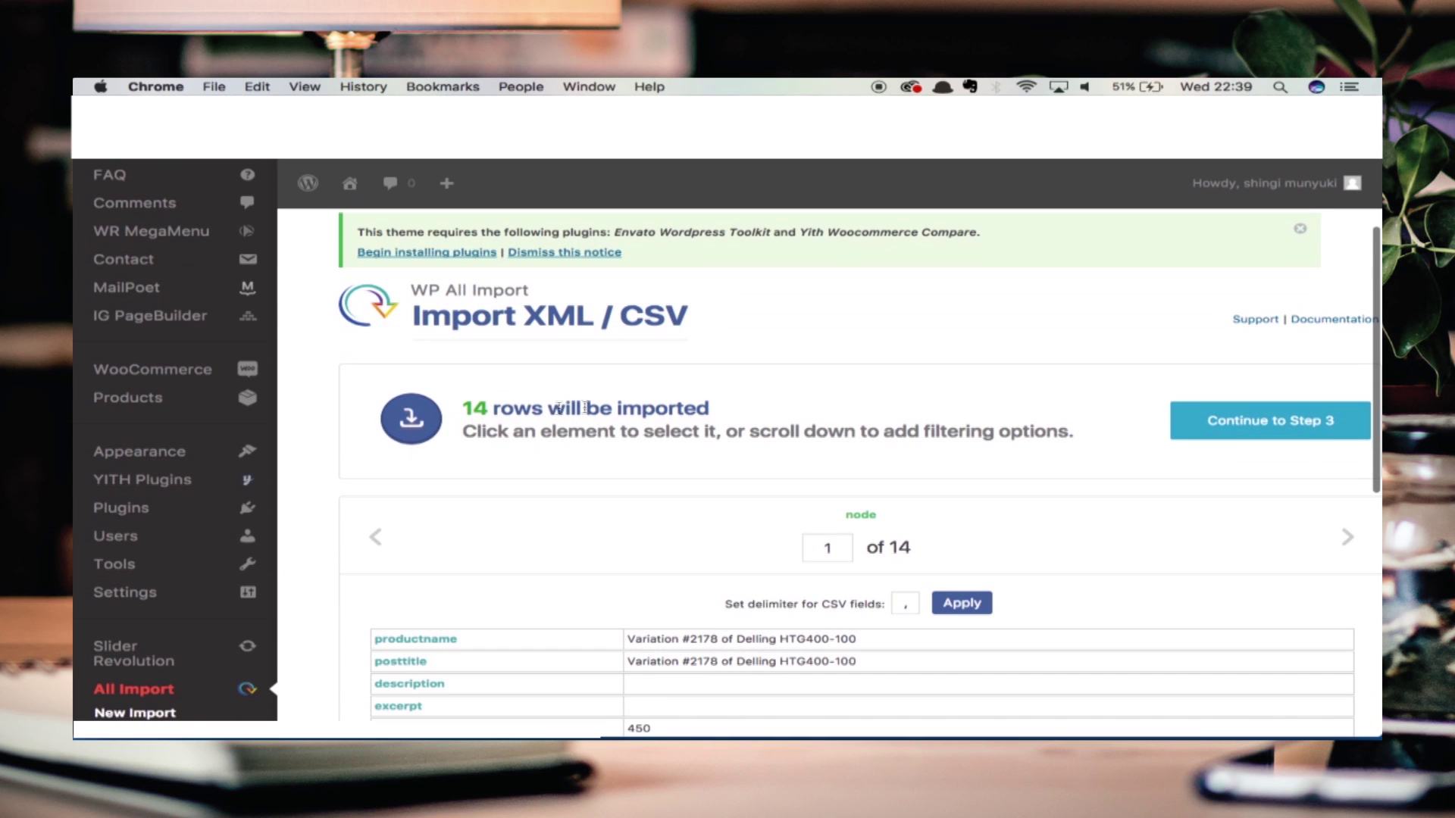
drag(467, 409, 723, 413)
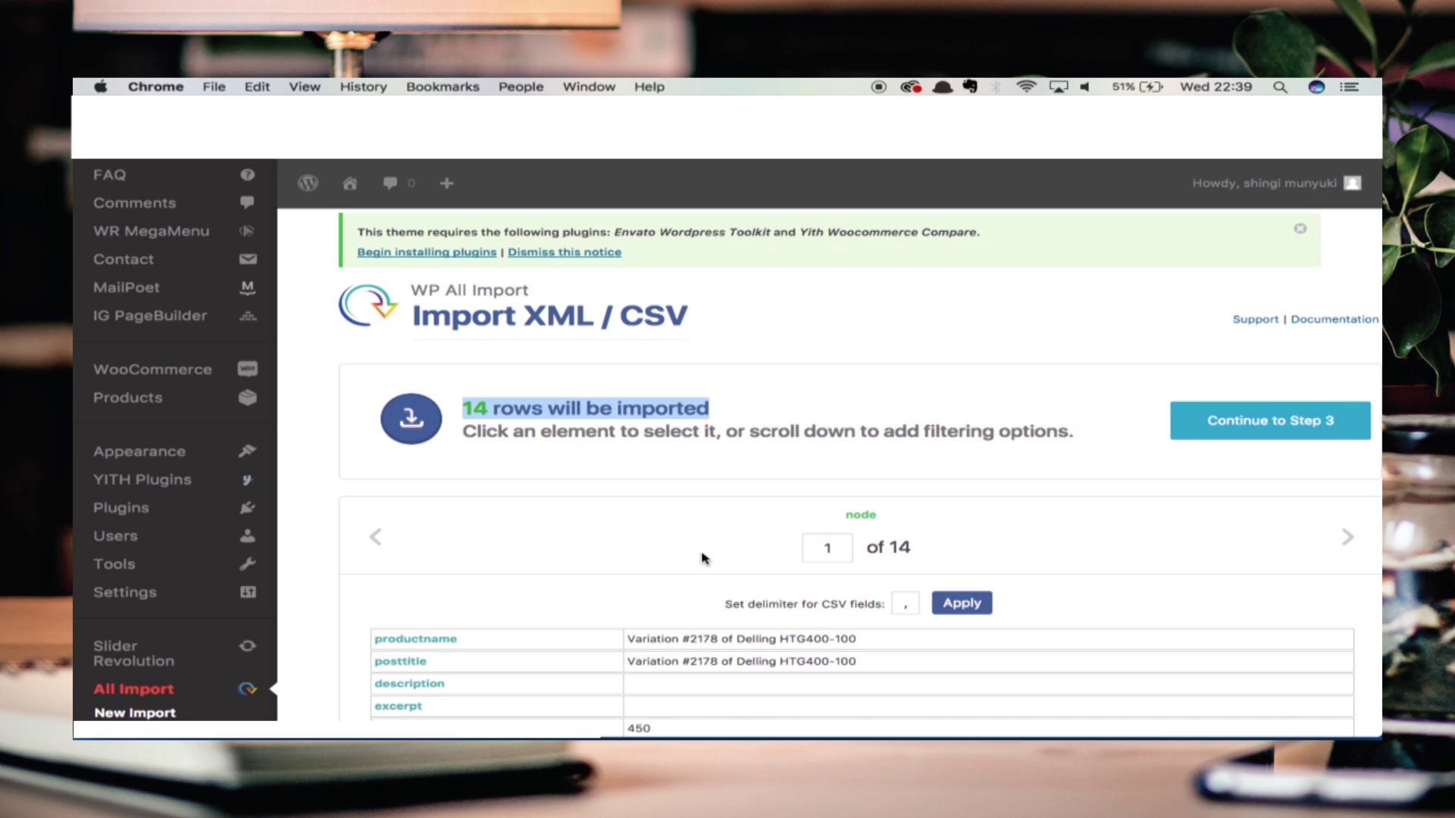
scroll(698, 555, down, 5)
scroll(702, 559, down, 4)
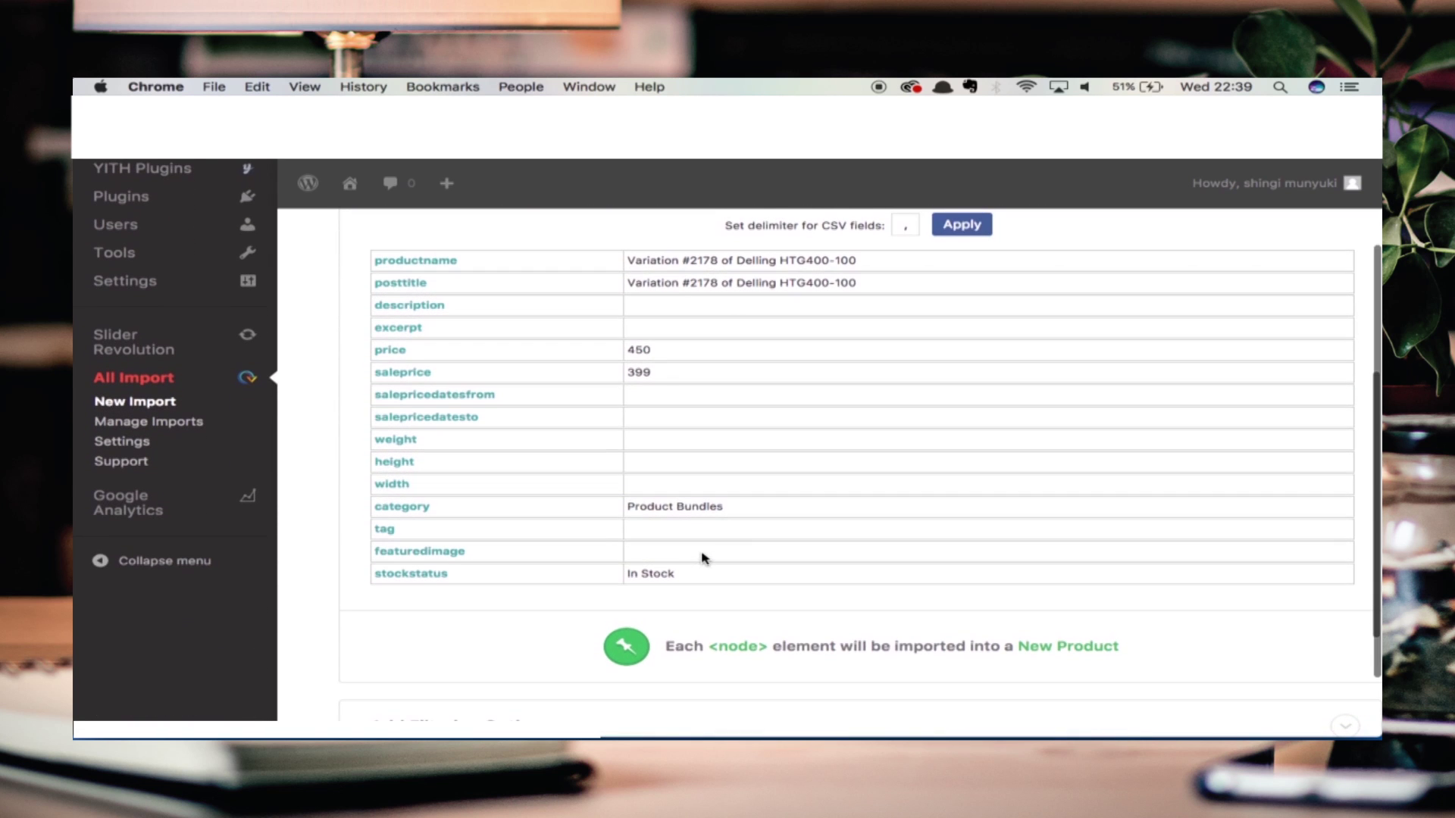
scroll(701, 558, up, 5)
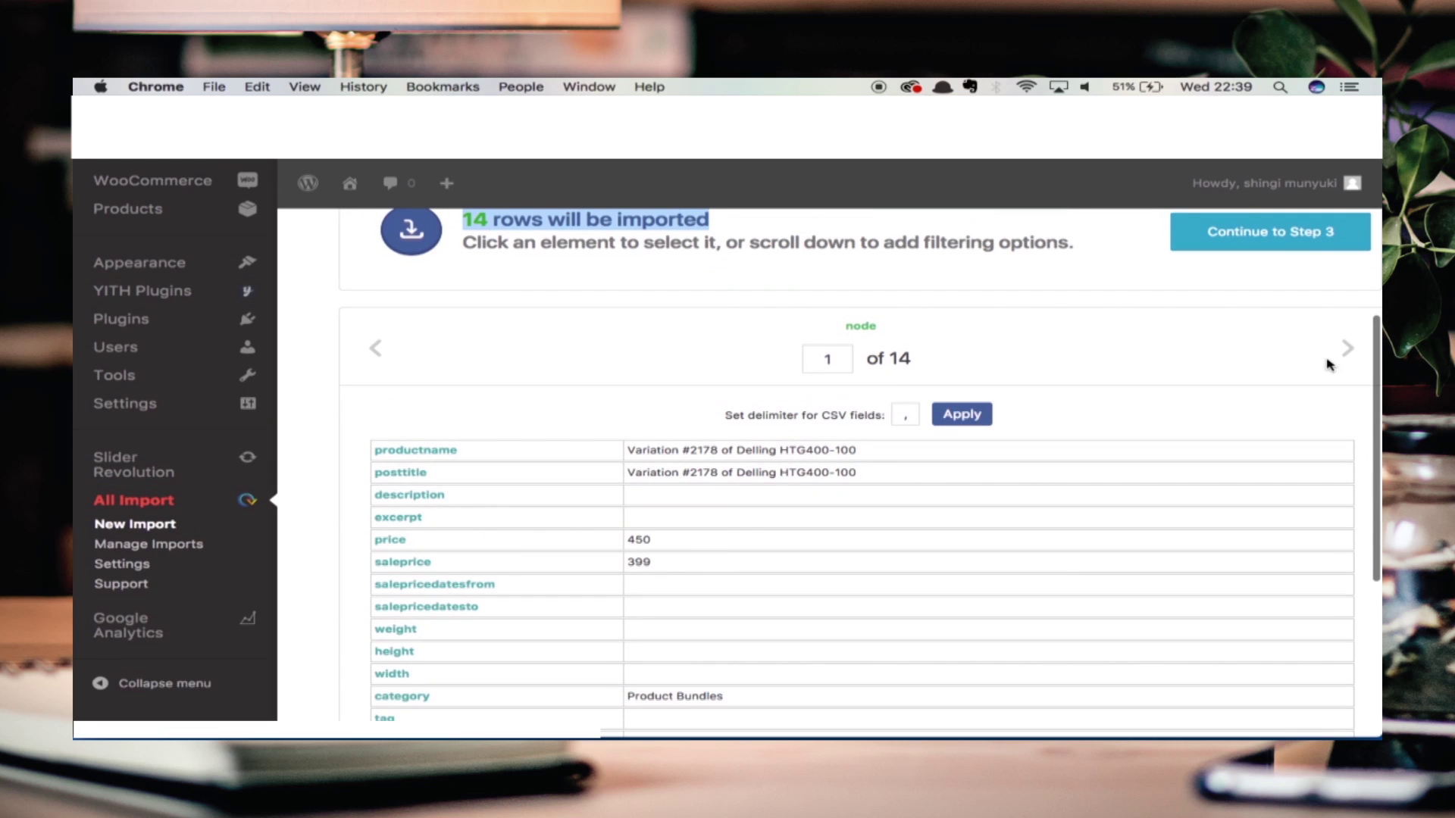
click(1347, 349)
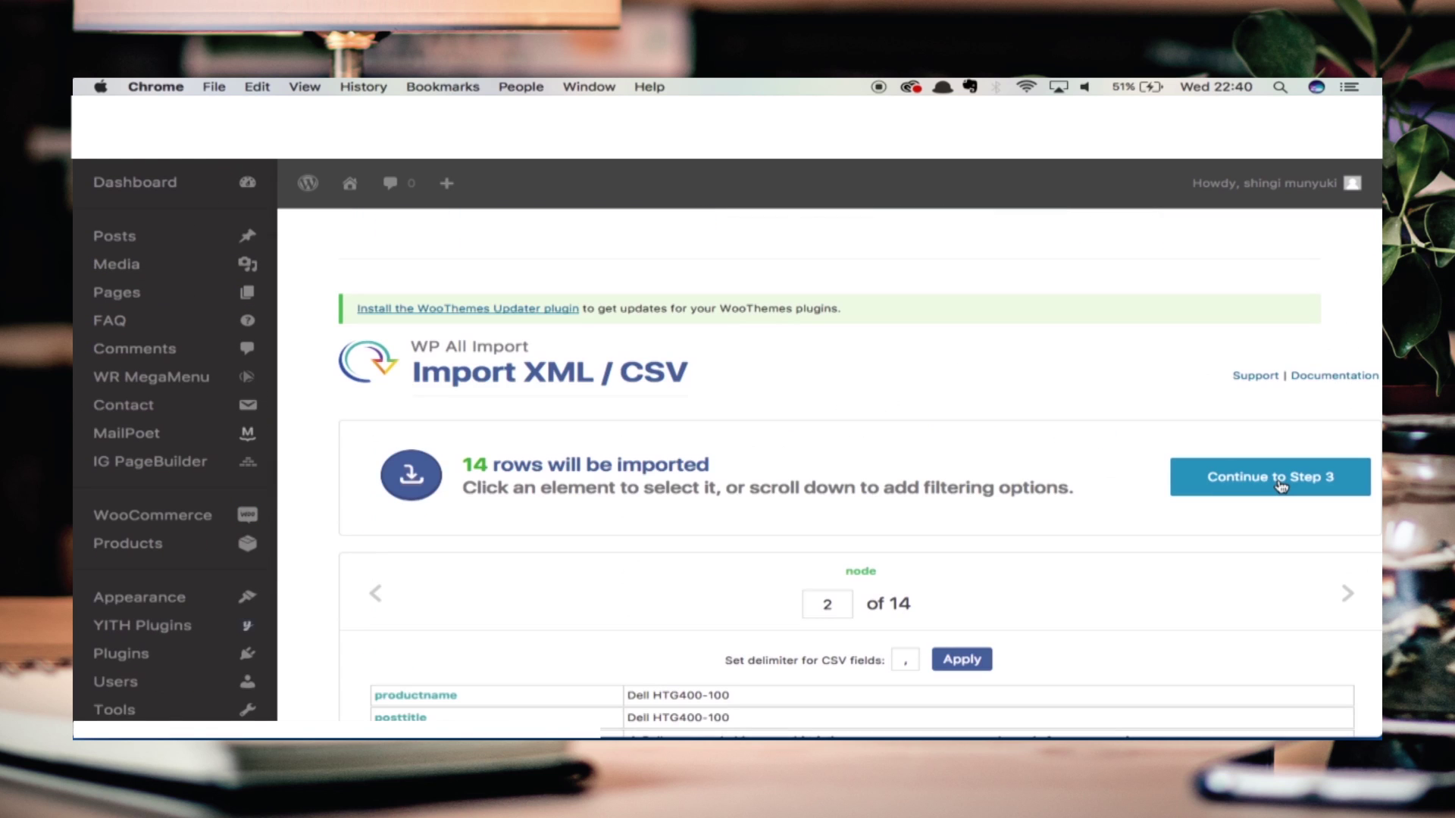
In Step 3, map {posttitle[1]} to the title, {description[1]} to content, and {excerpt[1]} to short description
click(1281, 485)
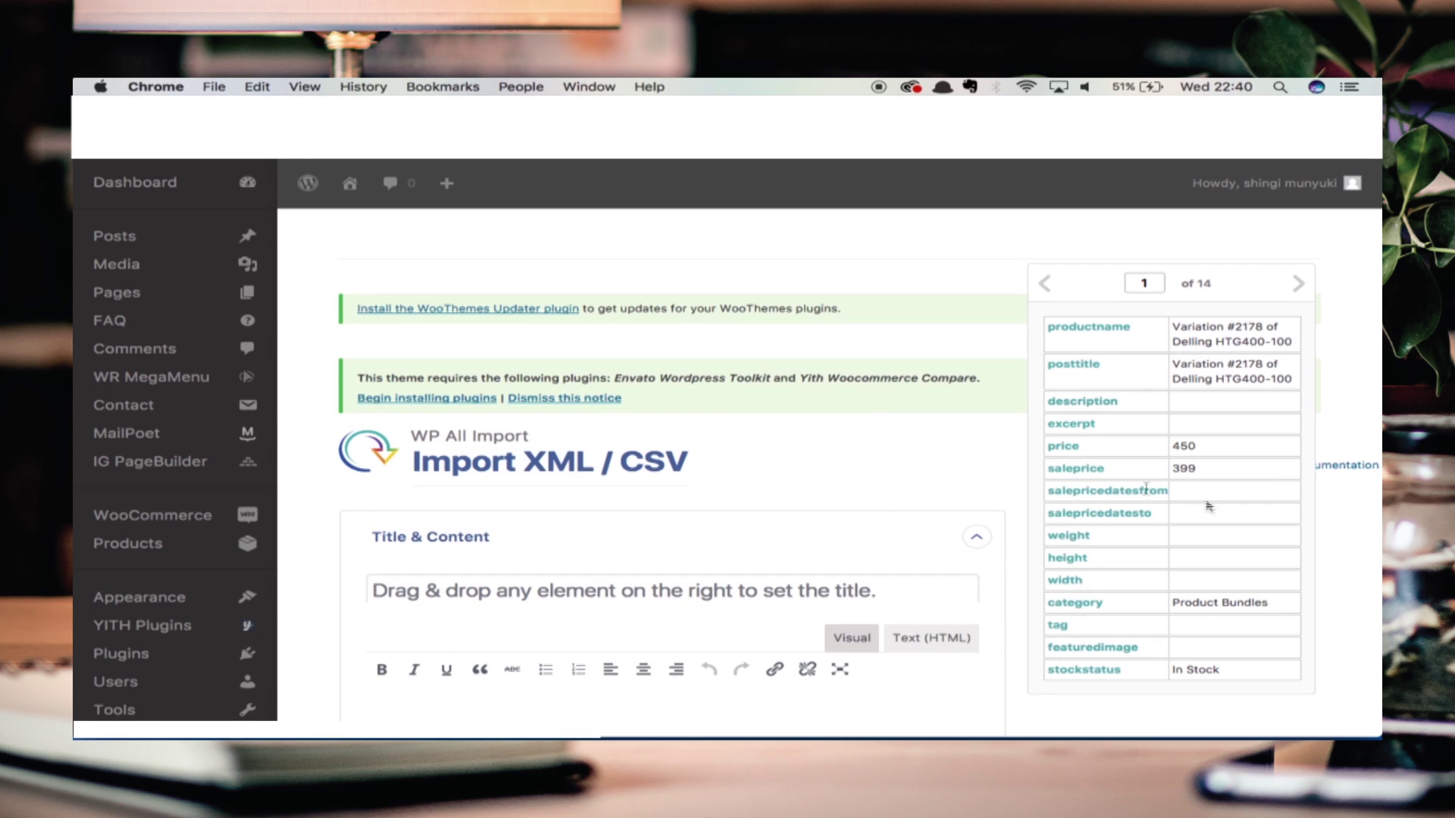
scroll(883, 423, down, 4)
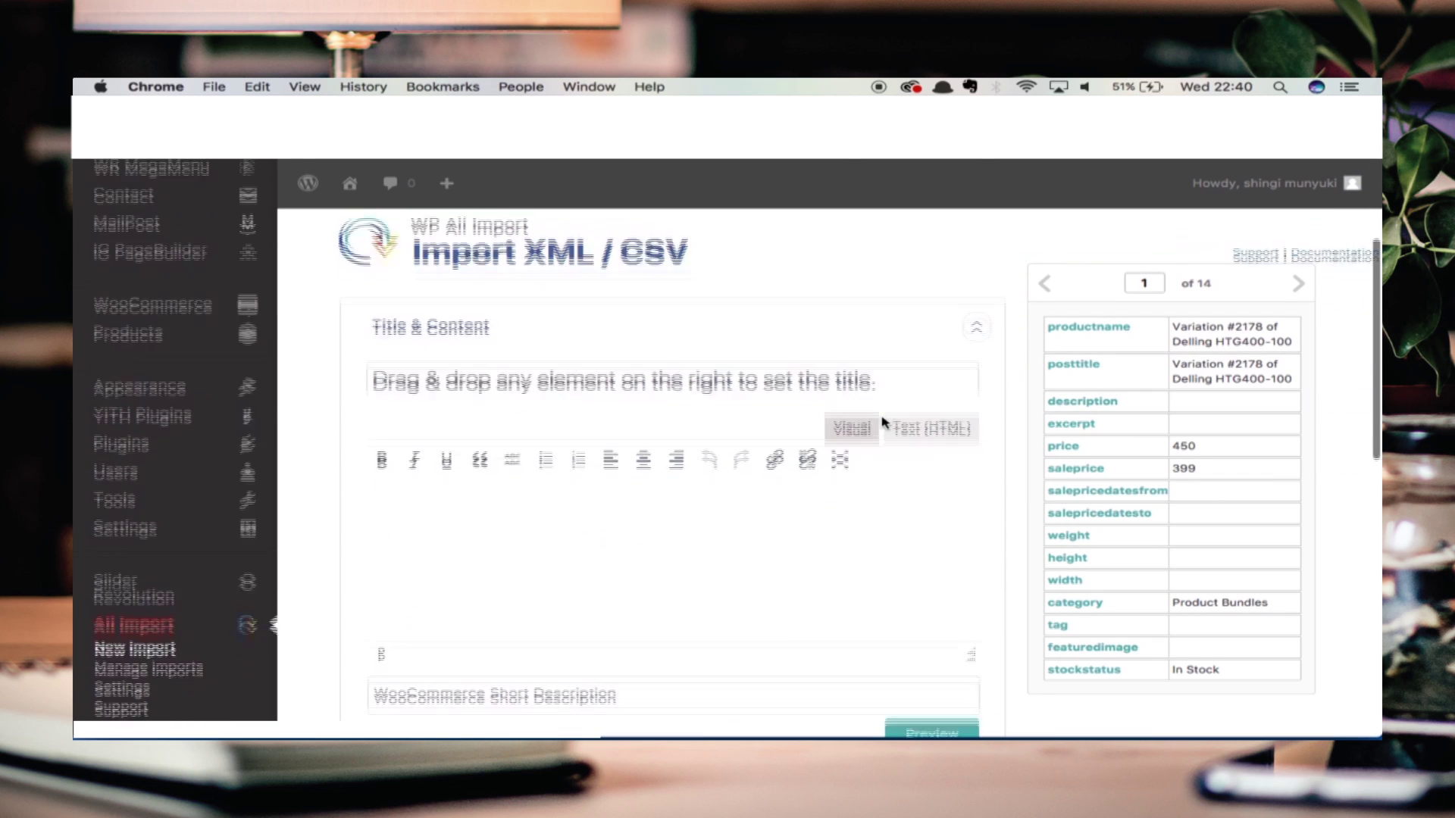
scroll(882, 422, up, 4)
scroll(883, 422, down, 3)
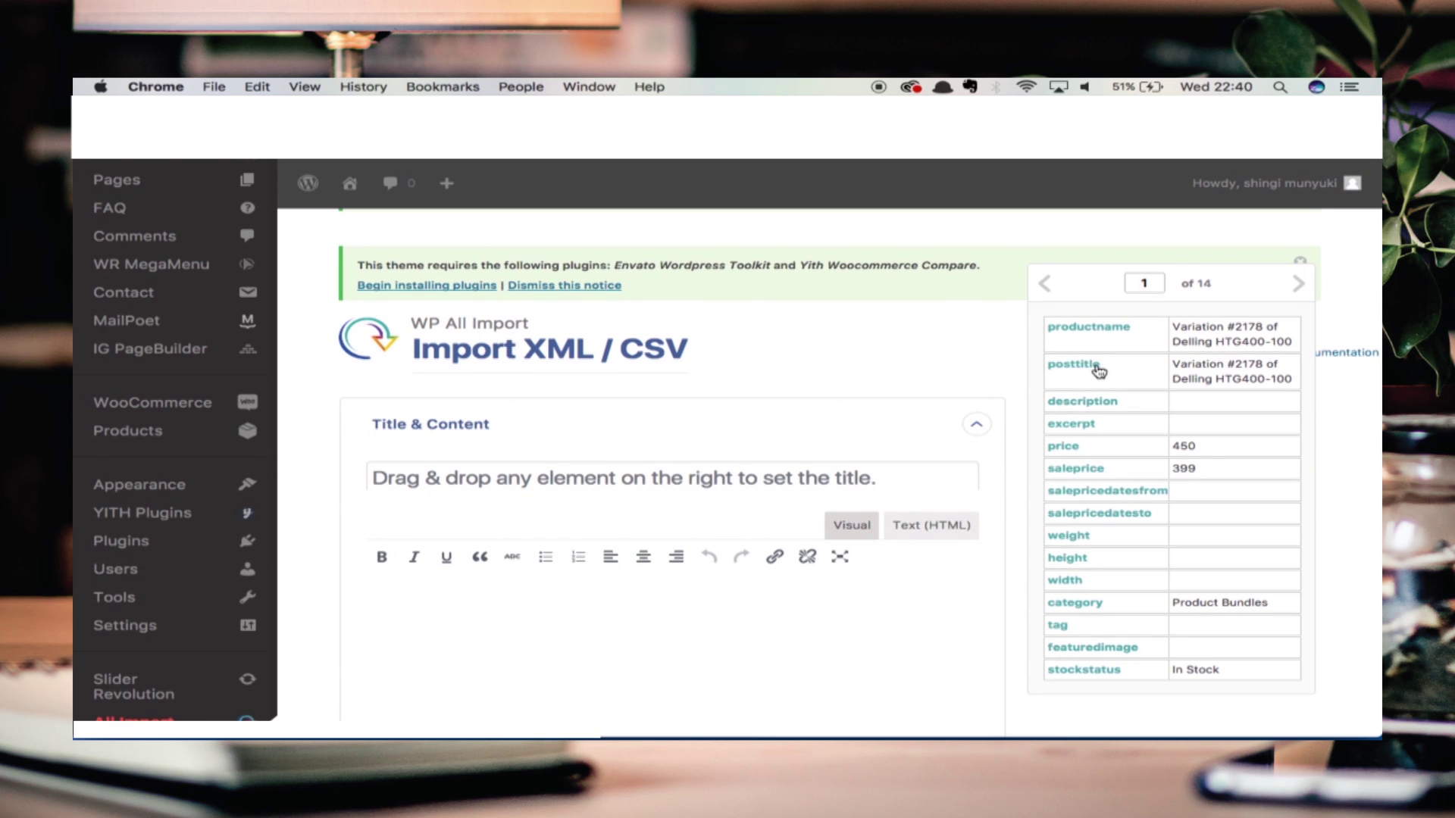
drag(1073, 371, 555, 491)
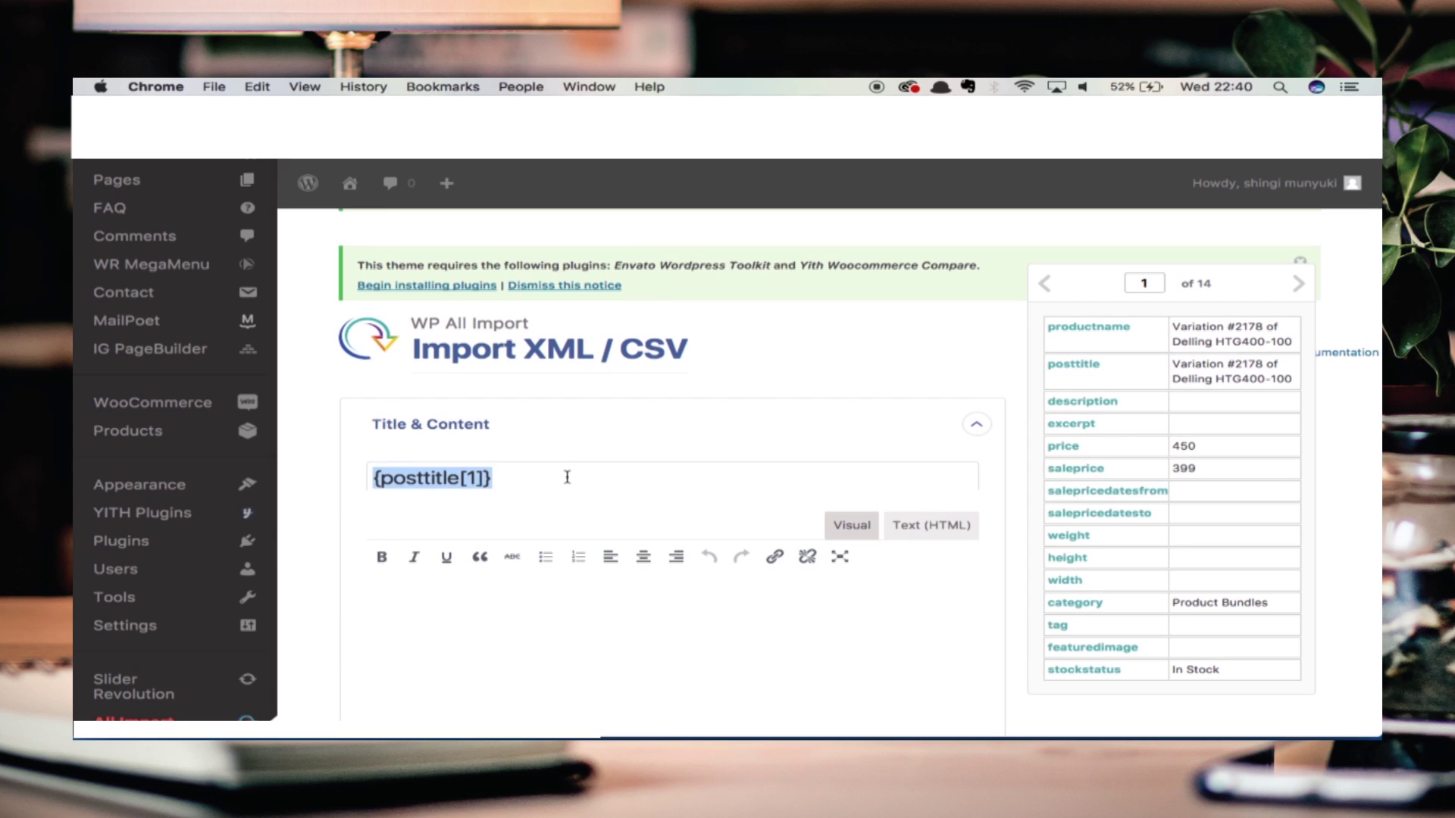
click(567, 477)
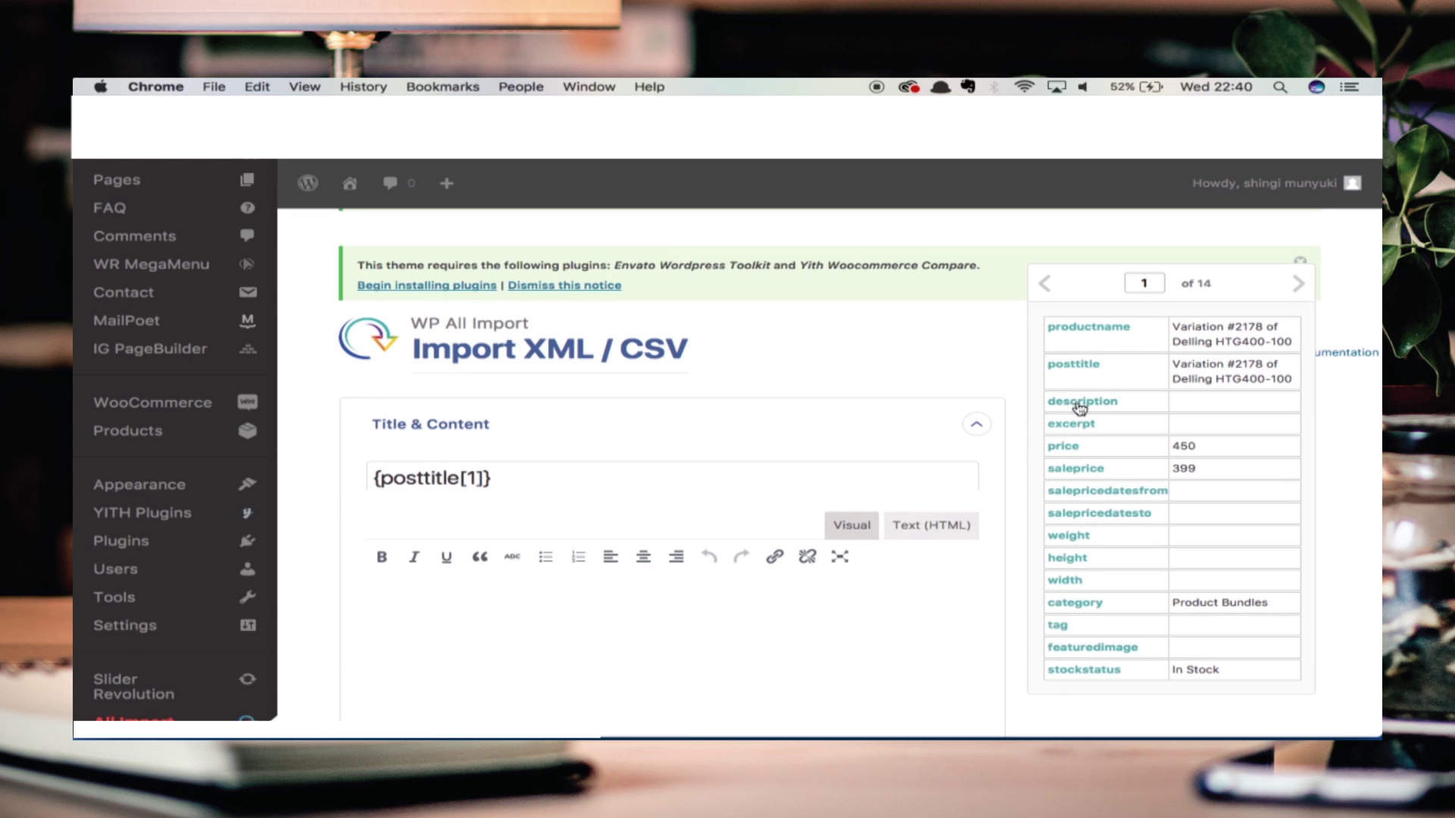
drag(1080, 408, 685, 624)
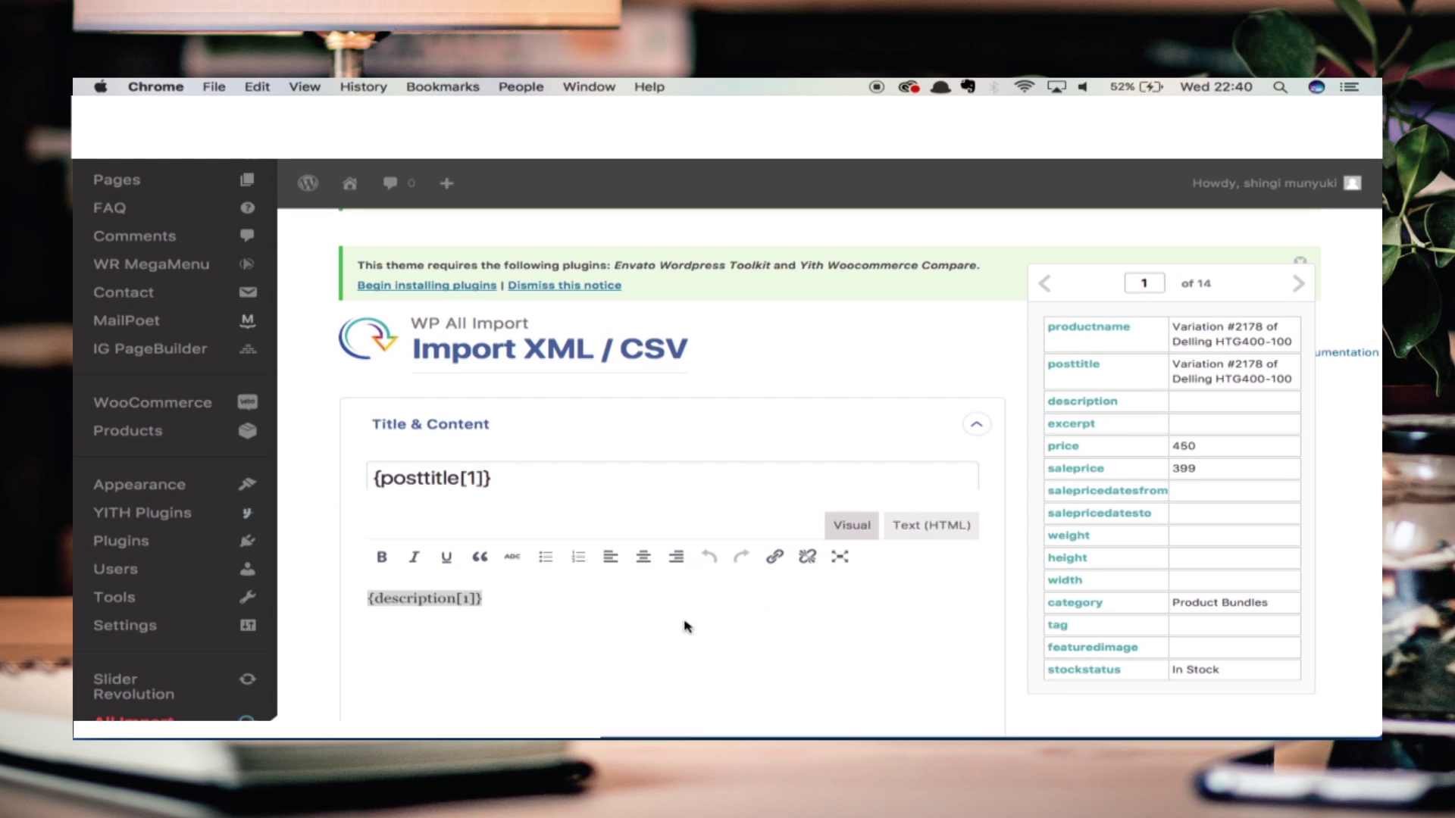
scroll(685, 624, down, 3)
scroll(685, 626, down, 1)
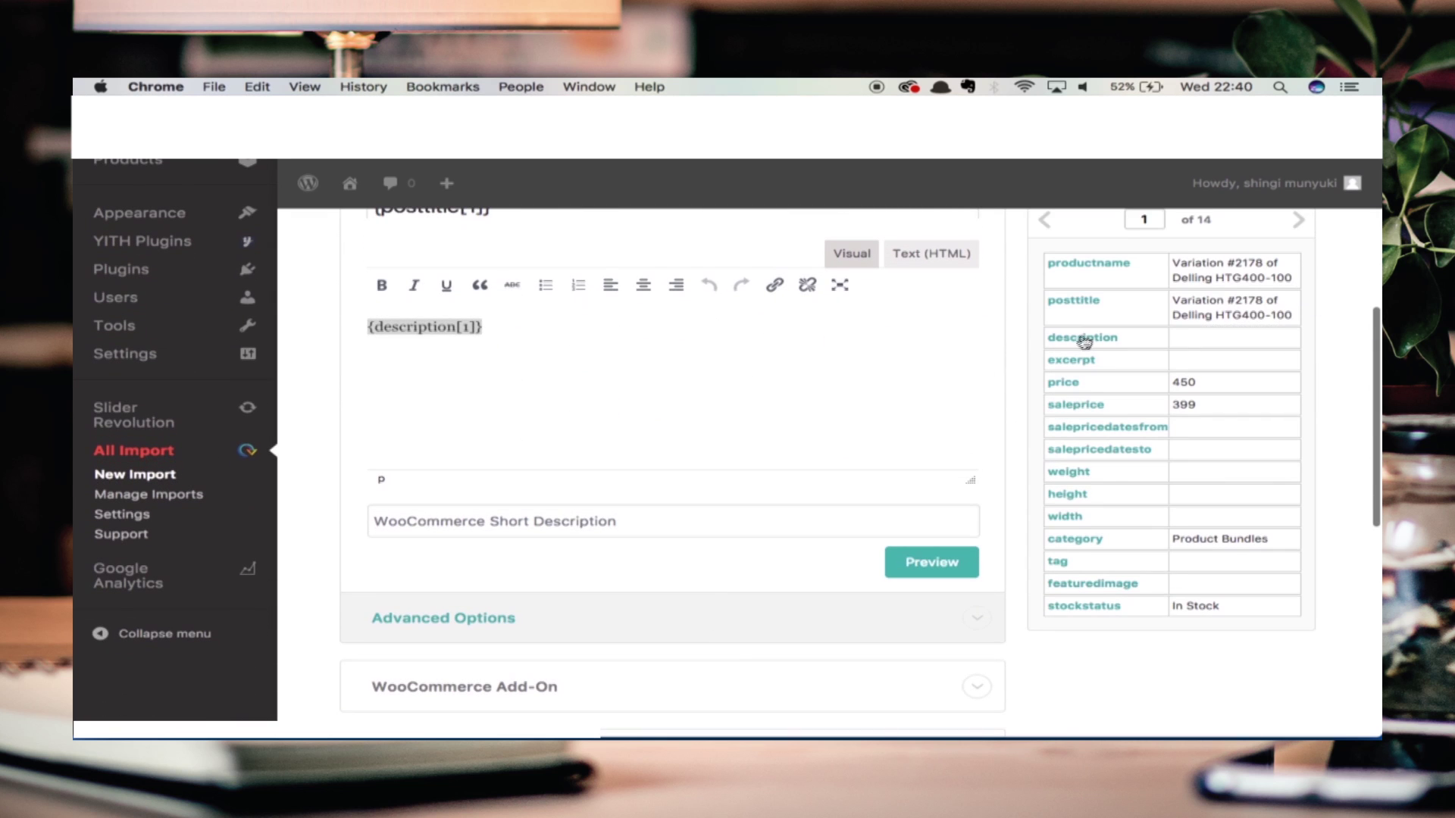
drag(1068, 364, 521, 522)
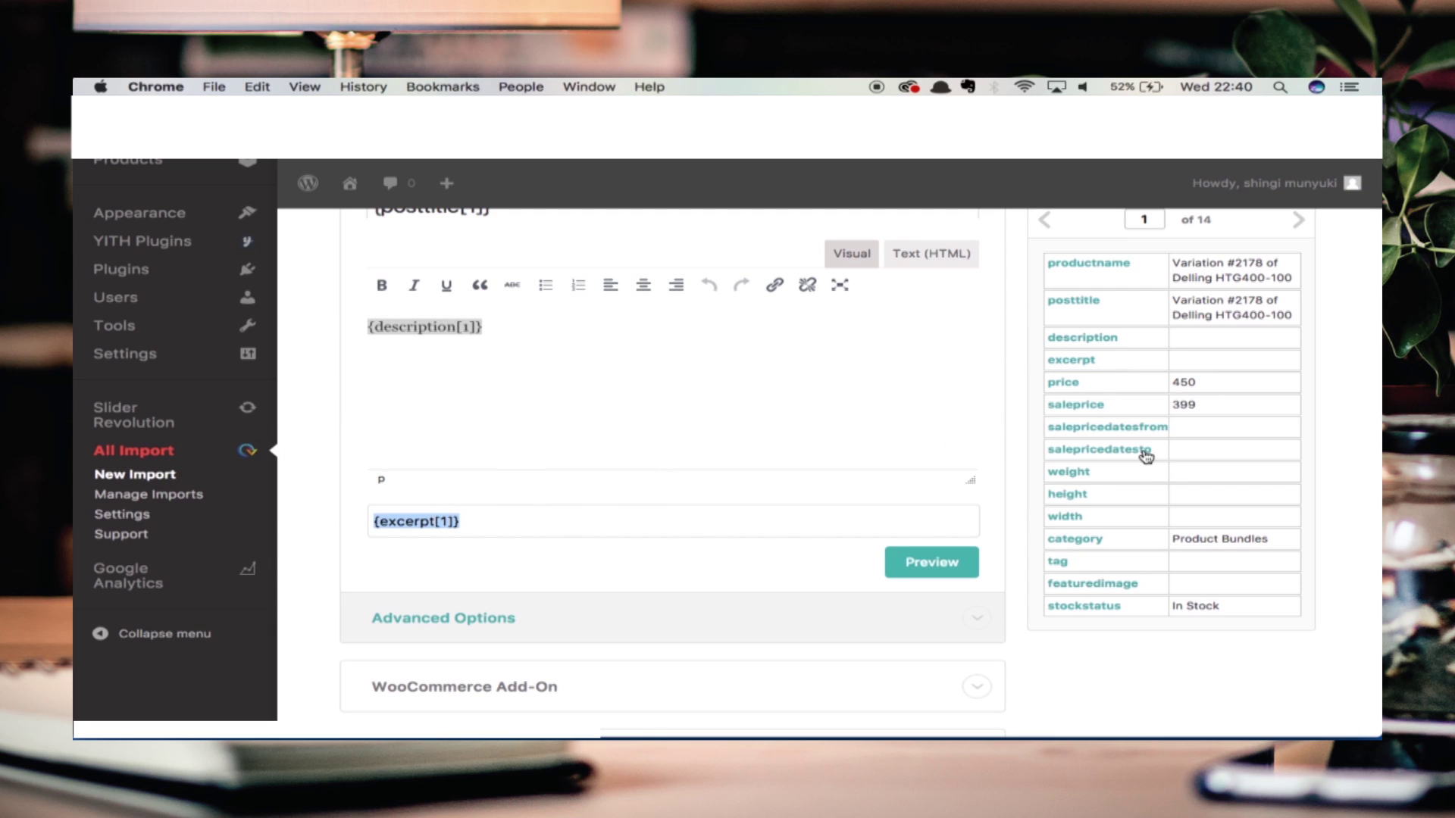
In the WooCommerce Add-On, map {price[1]} to Regular Price and {saleprice[1]} to Sale Price
scroll(1138, 444, down, 3)
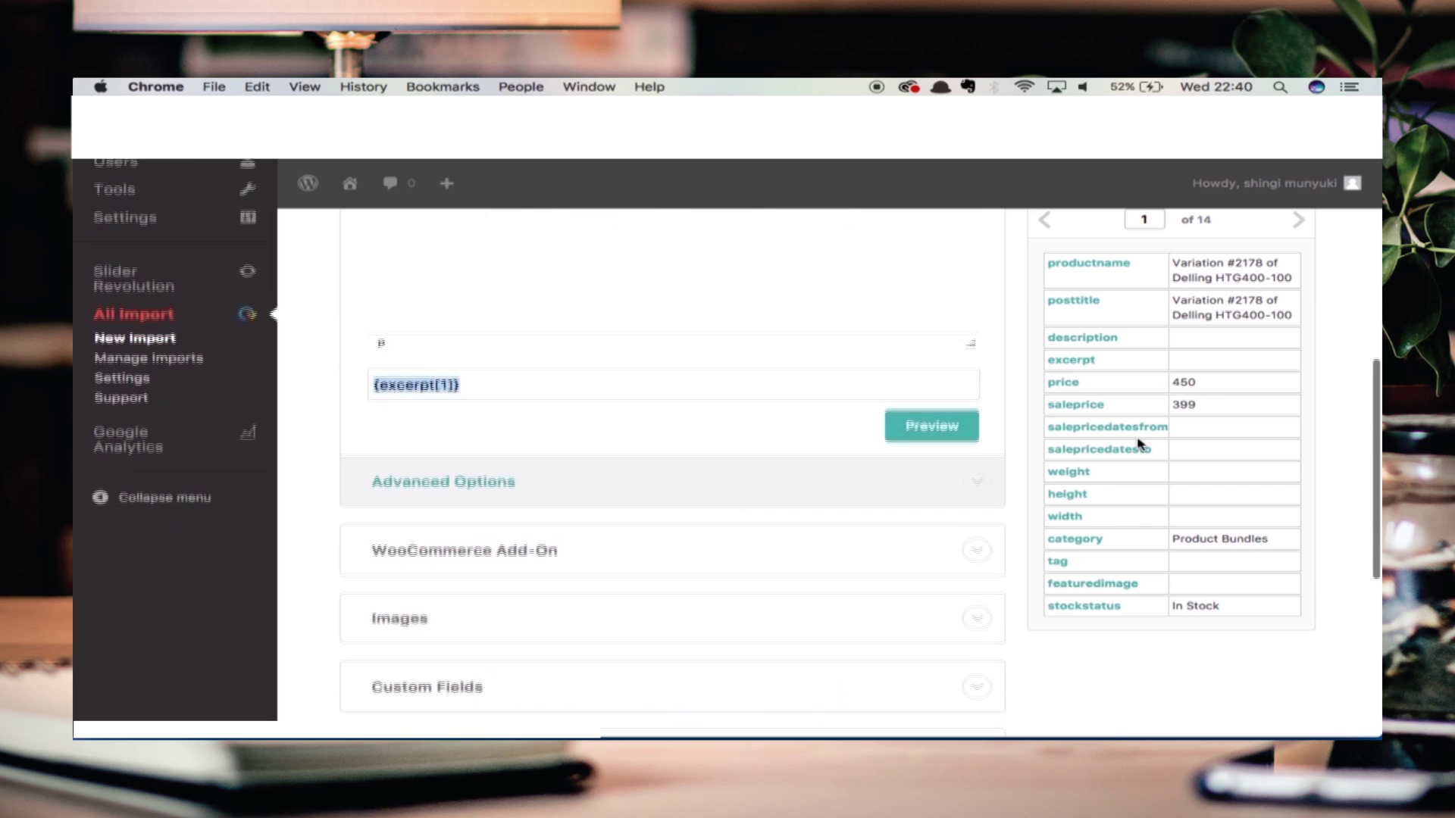
click(584, 481)
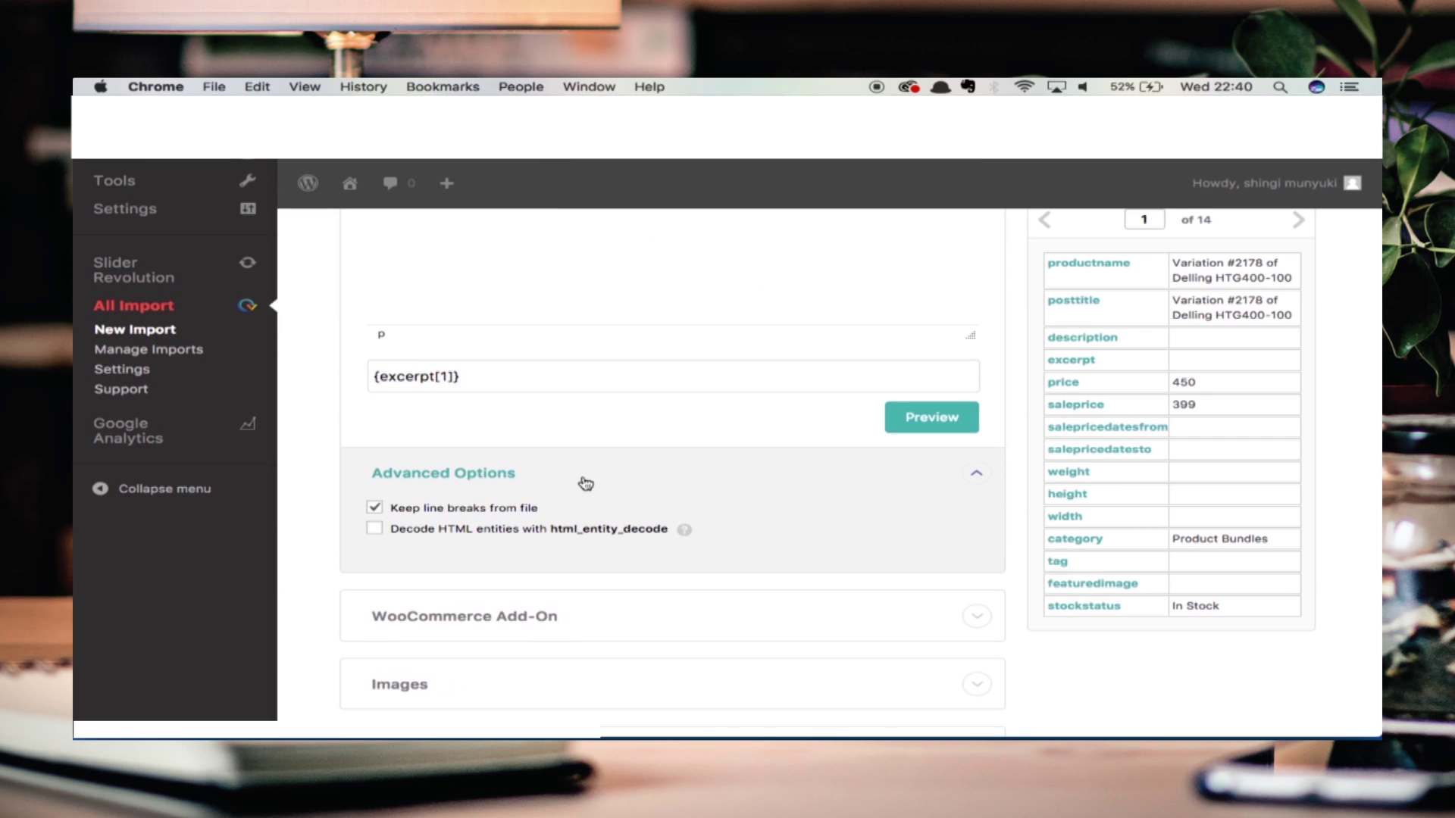
click(546, 552)
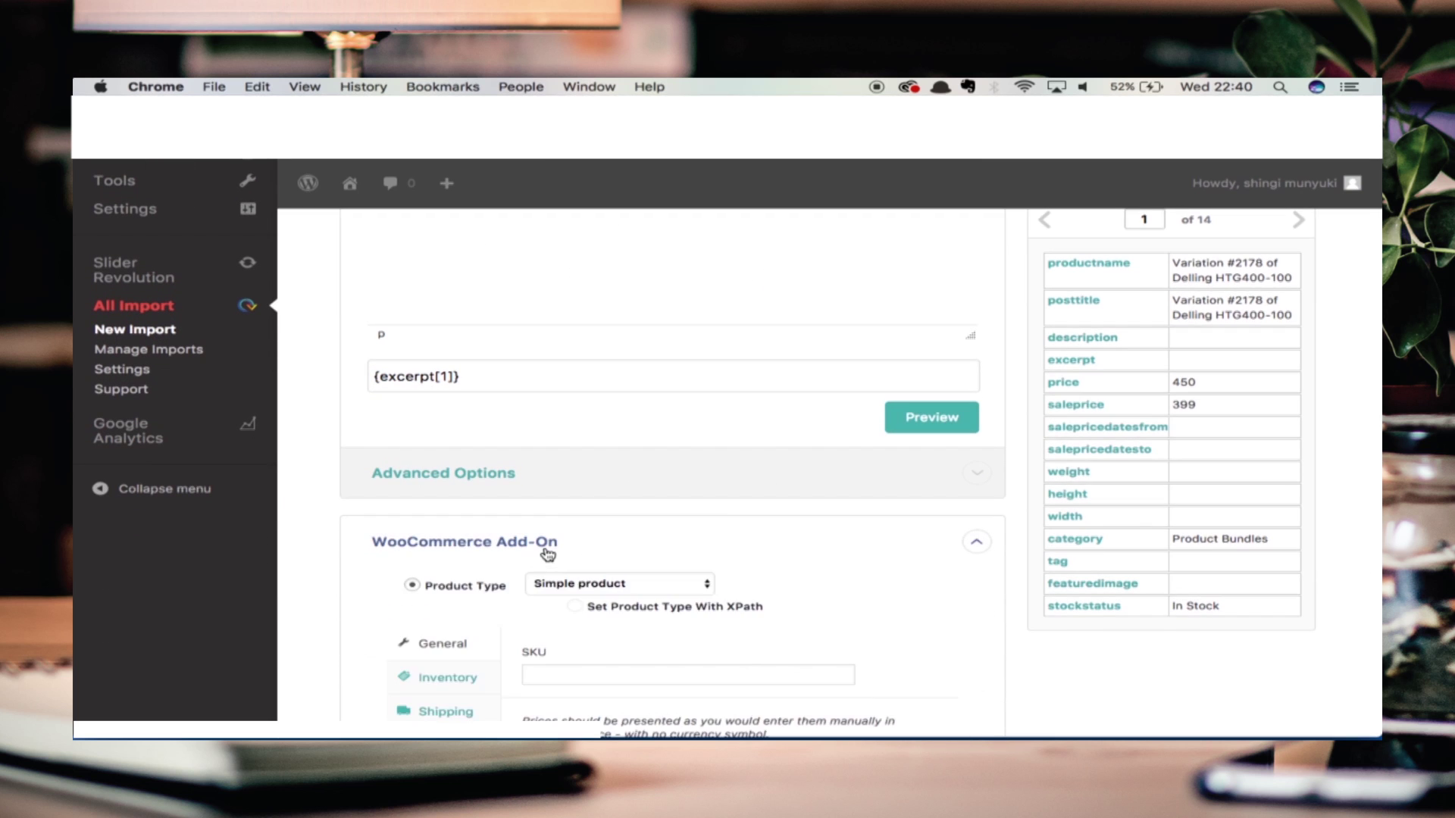
scroll(547, 554, down, 2)
scroll(545, 553, down, 3)
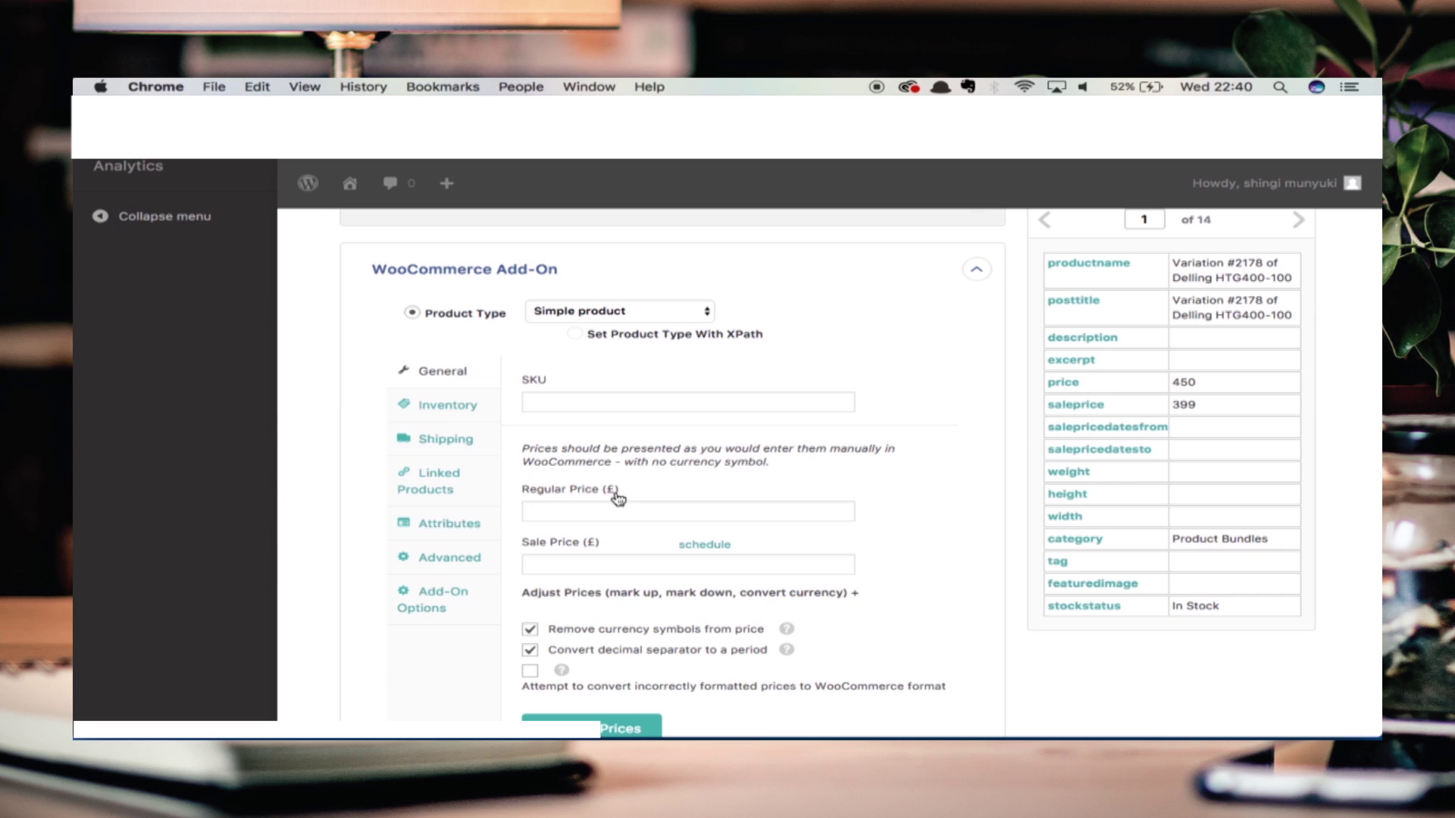
drag(1072, 387, 580, 513)
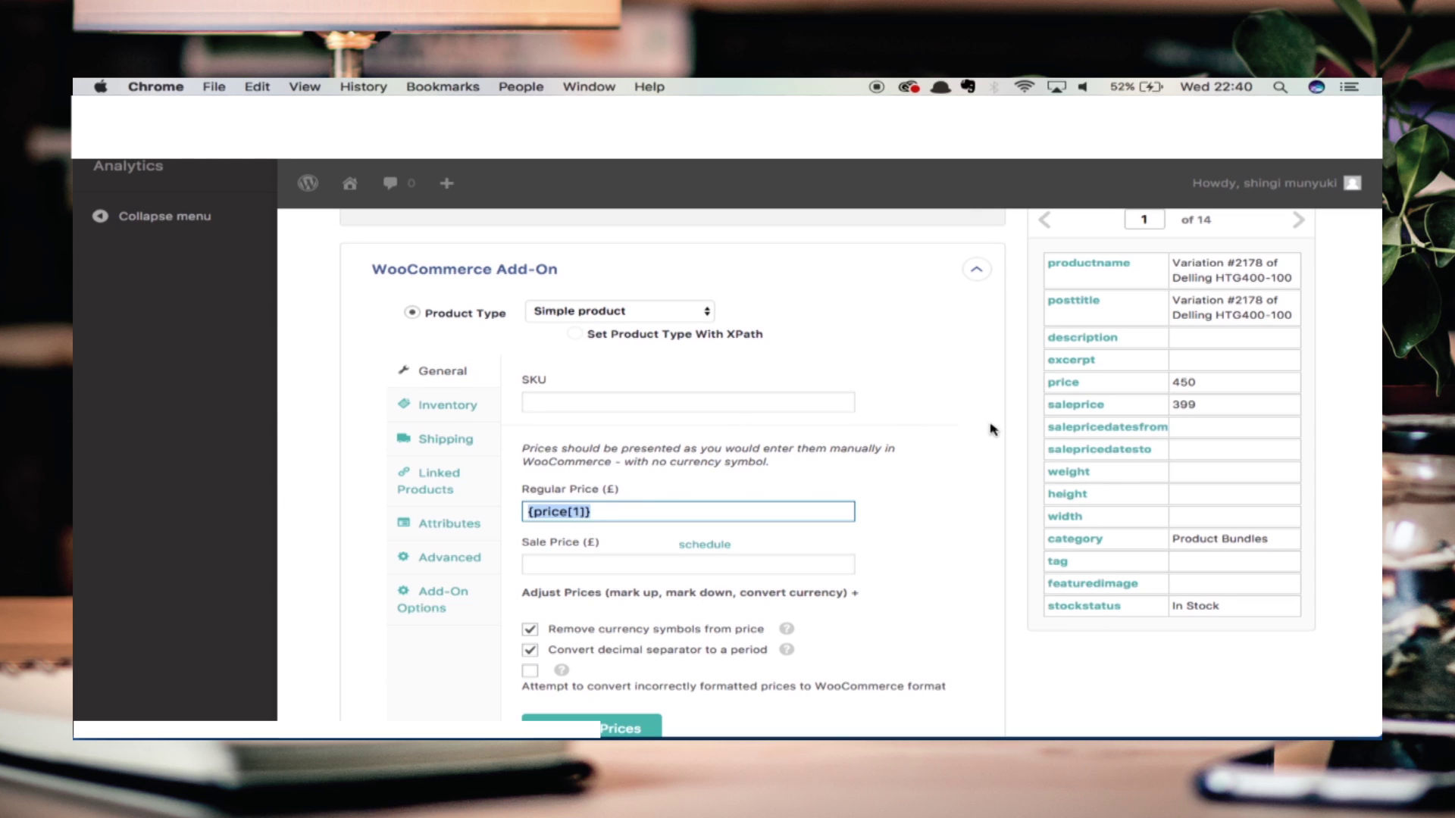
drag(1089, 413, 626, 569)
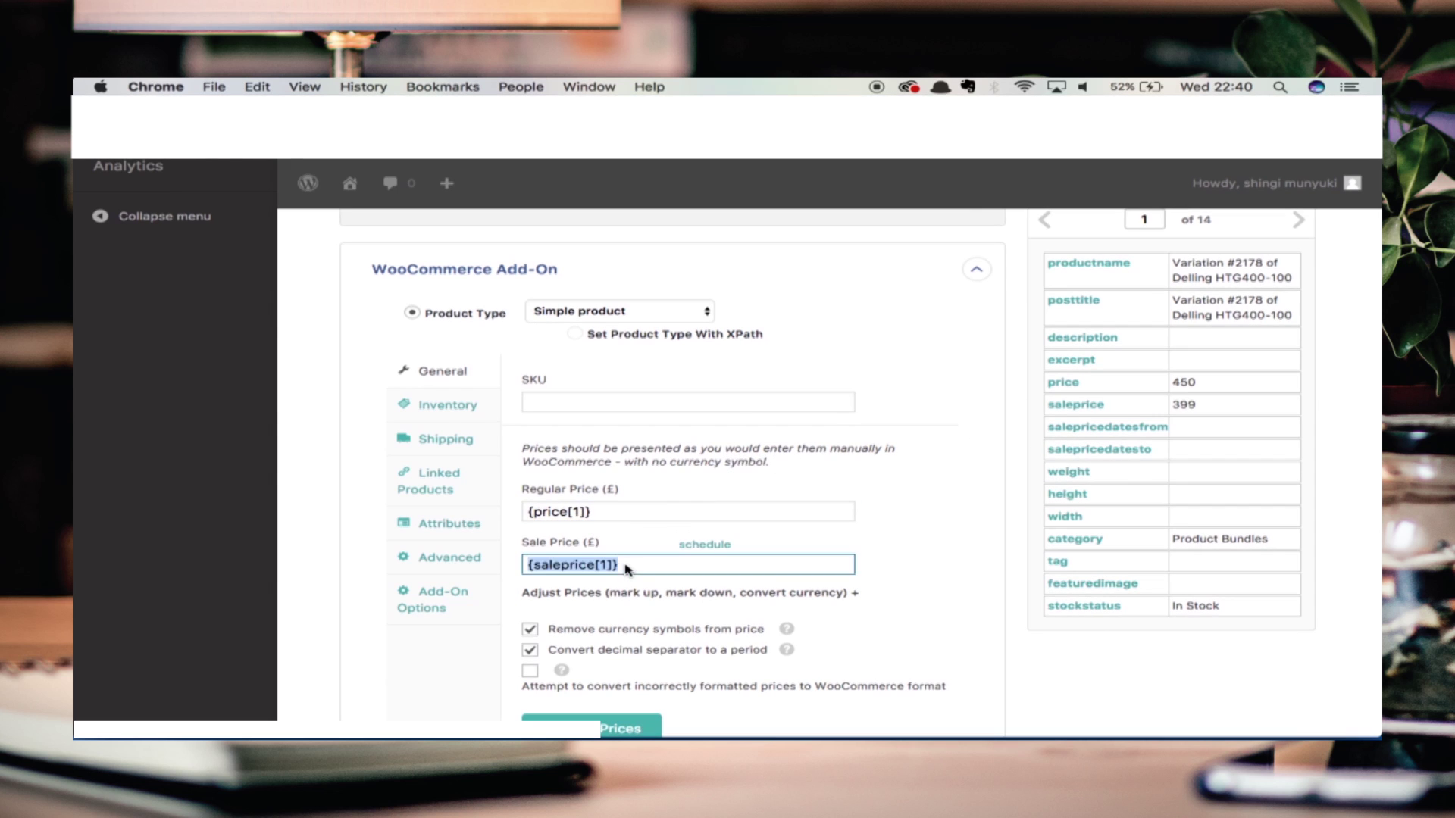
scroll(626, 570, down, 5)
scroll(626, 570, down, 1)
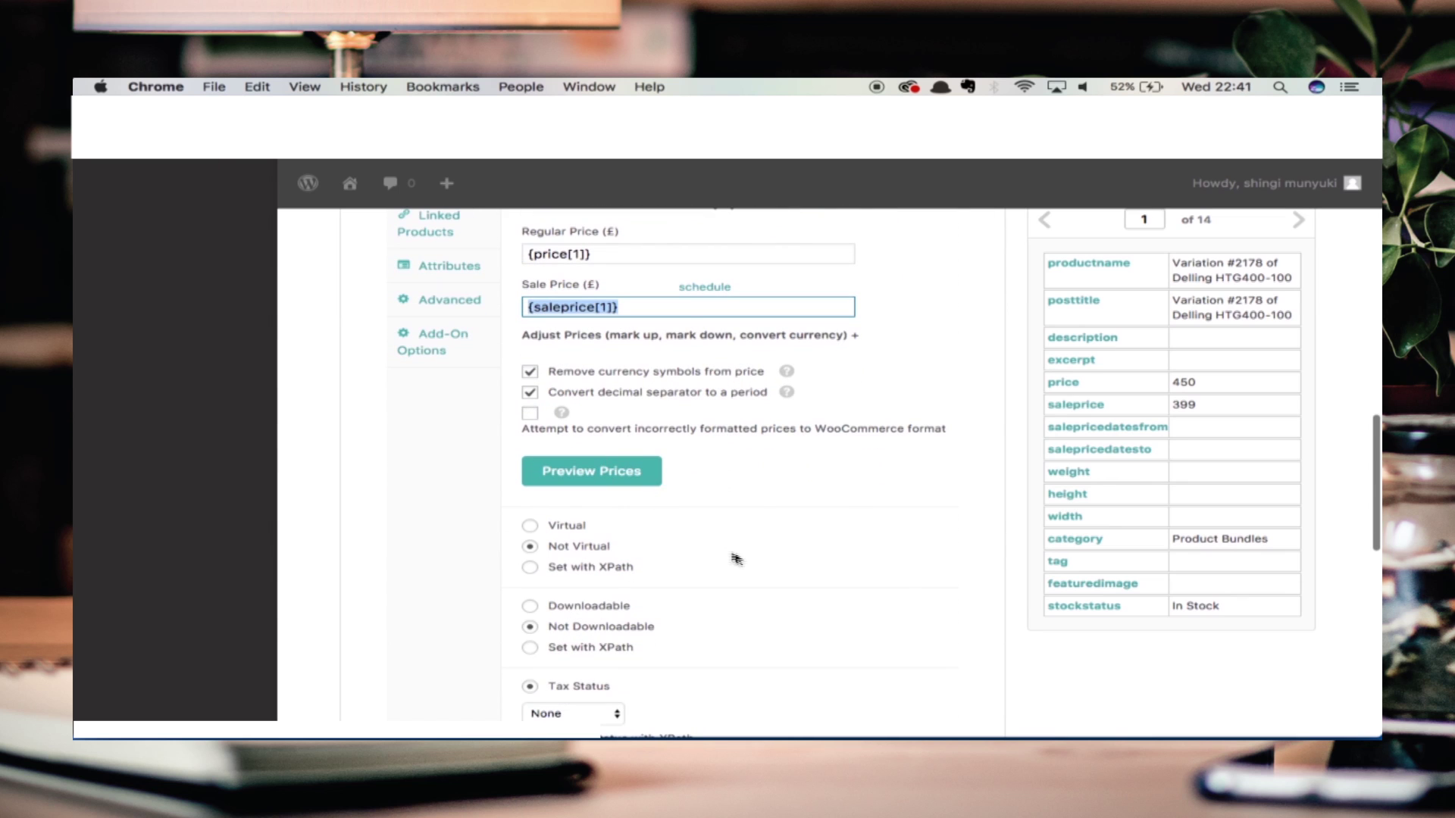
scroll(739, 562, down, 4)
scroll(739, 562, down, 10)
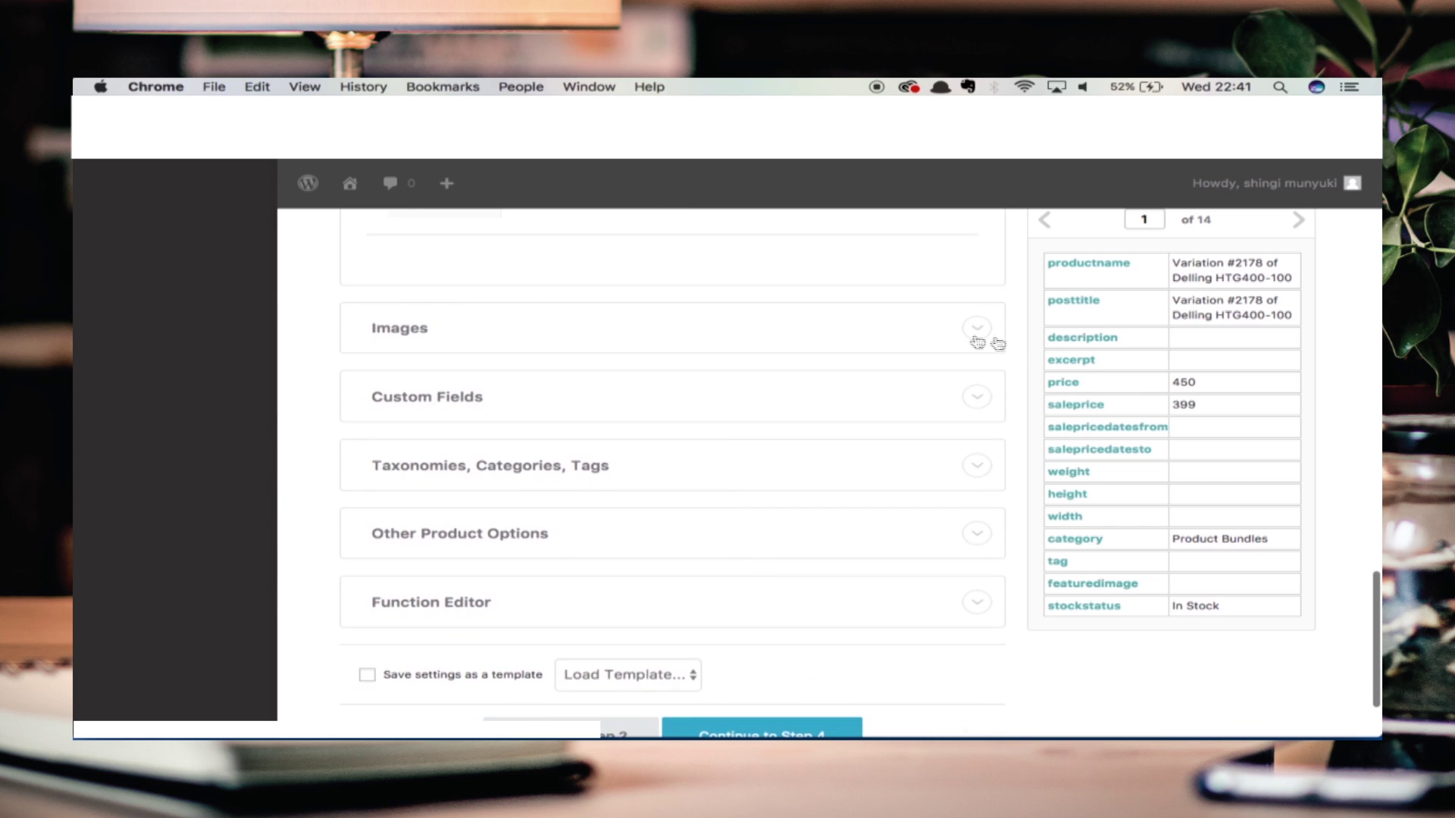
Use {featuredimage} files from the Media Library as product images, creating drafts if none download
click(970, 329)
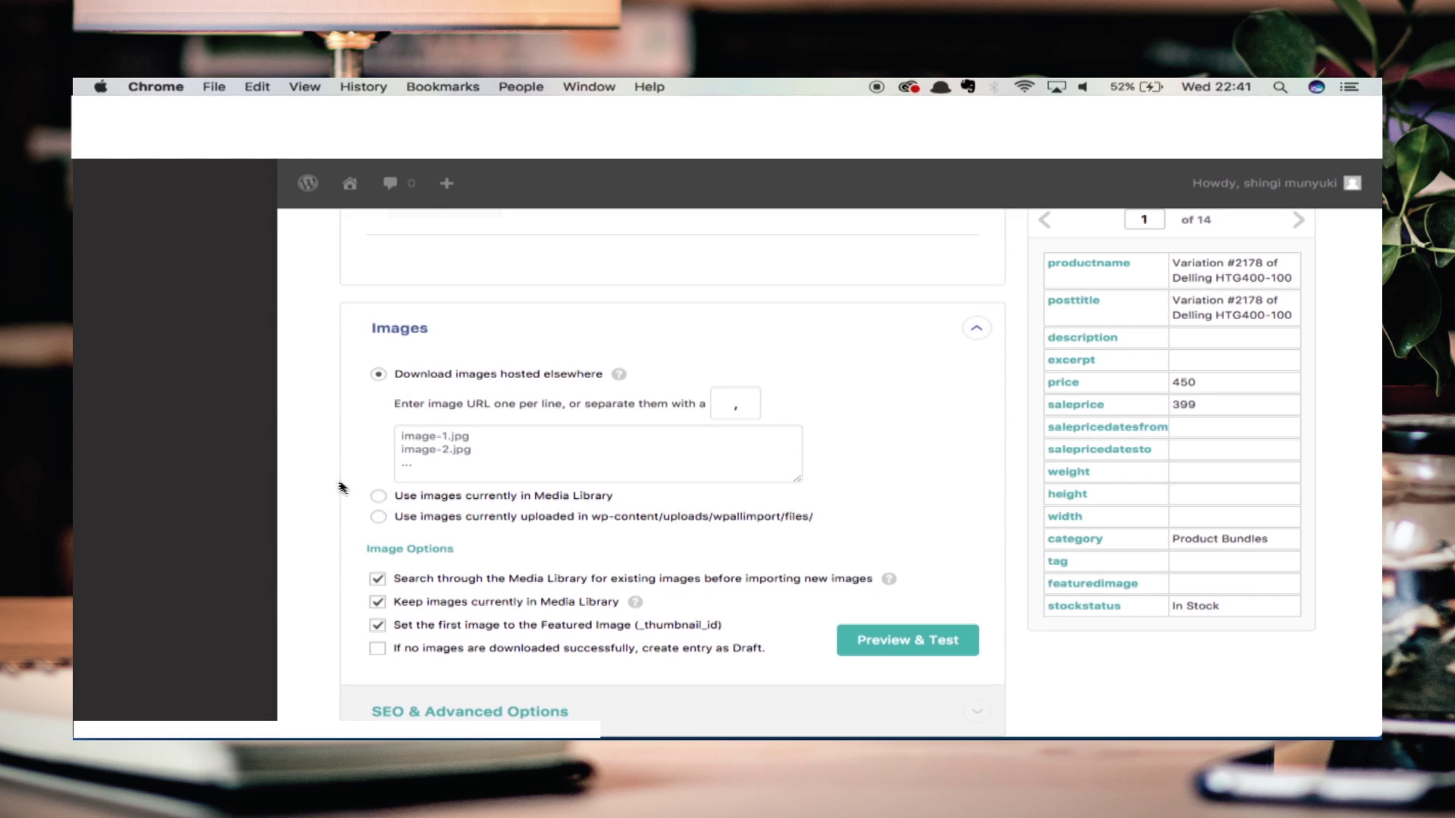
click(378, 497)
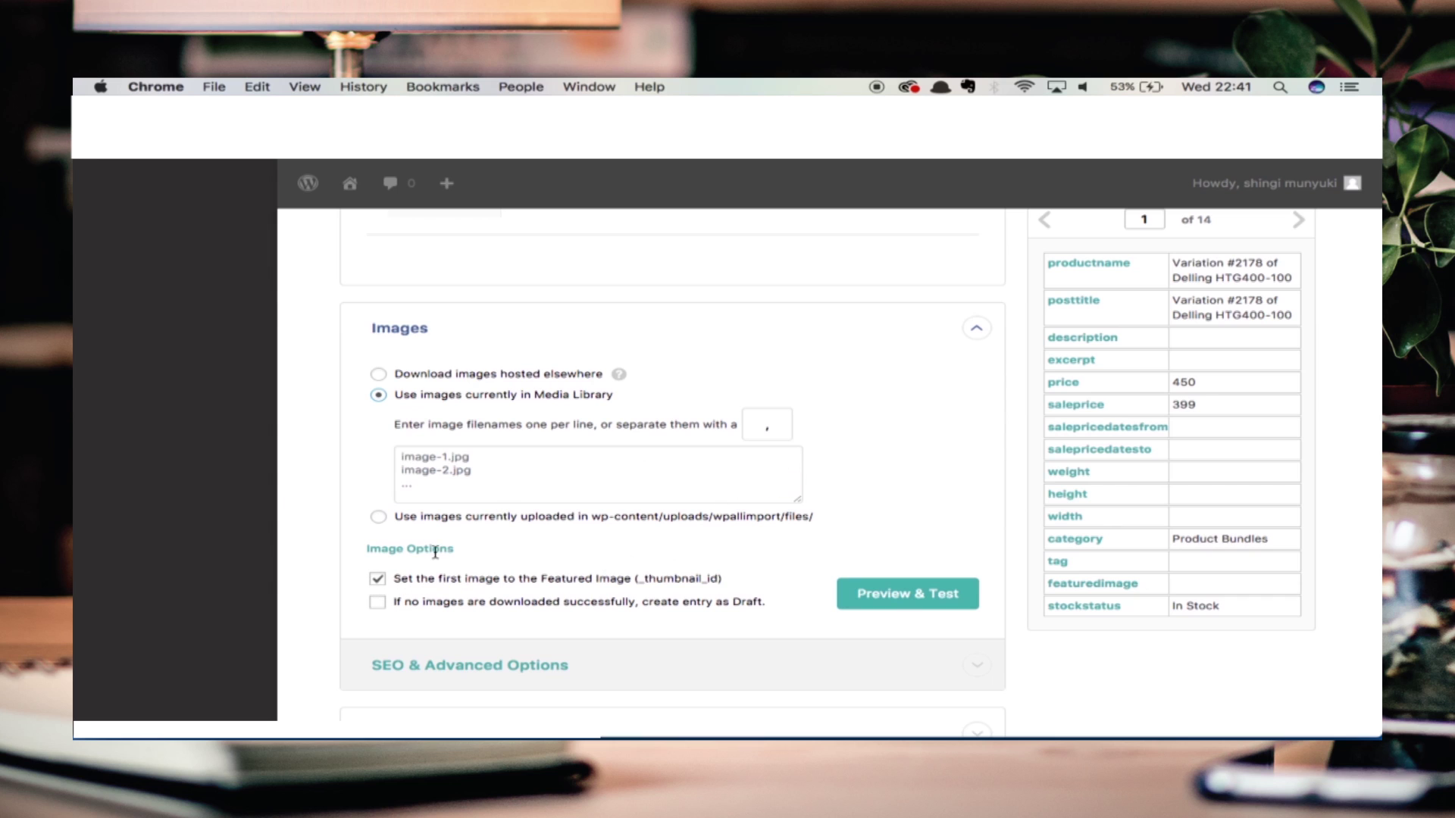
click(379, 602)
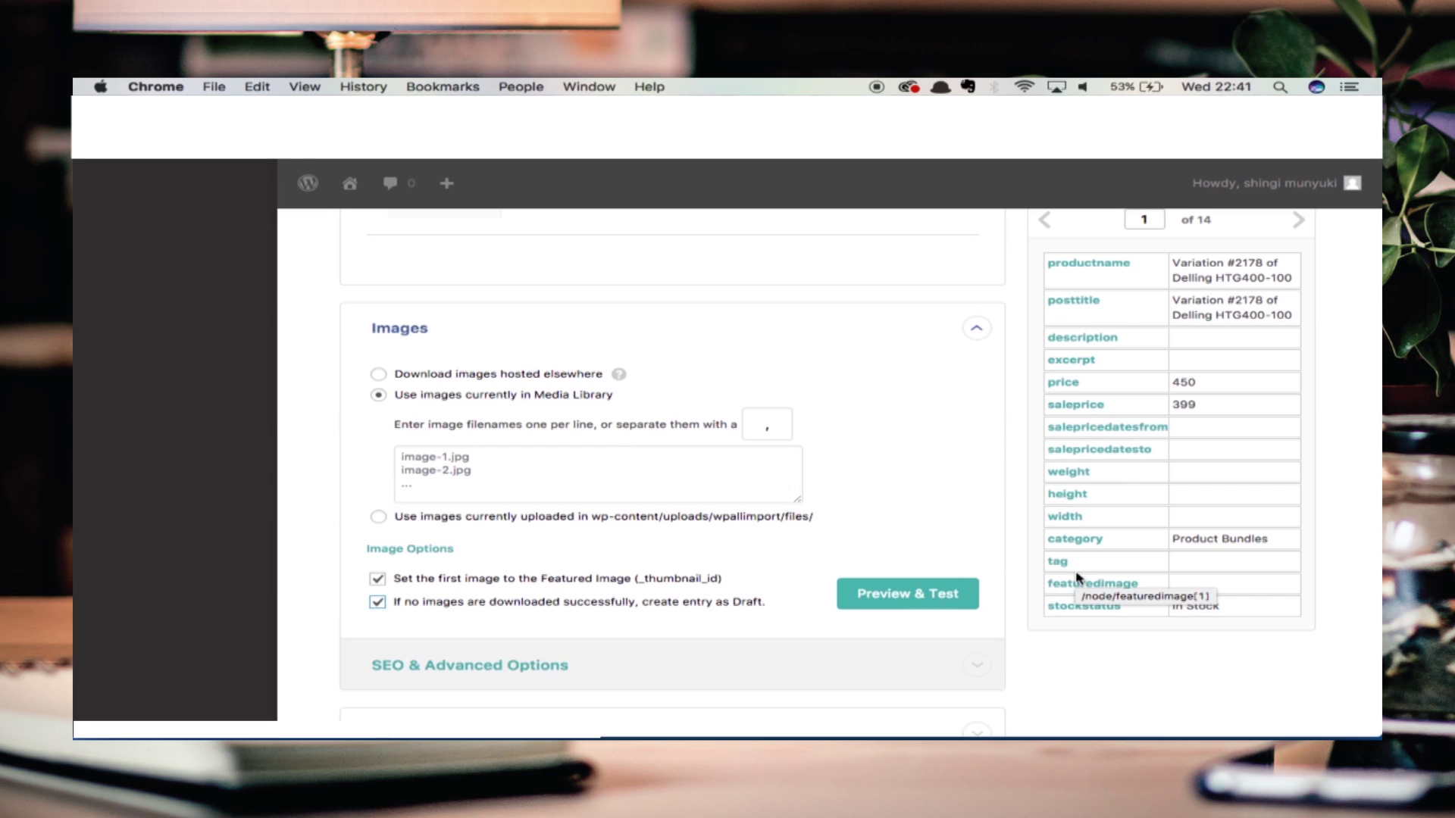
drag(1080, 587, 633, 471)
scroll(634, 471, down, 8)
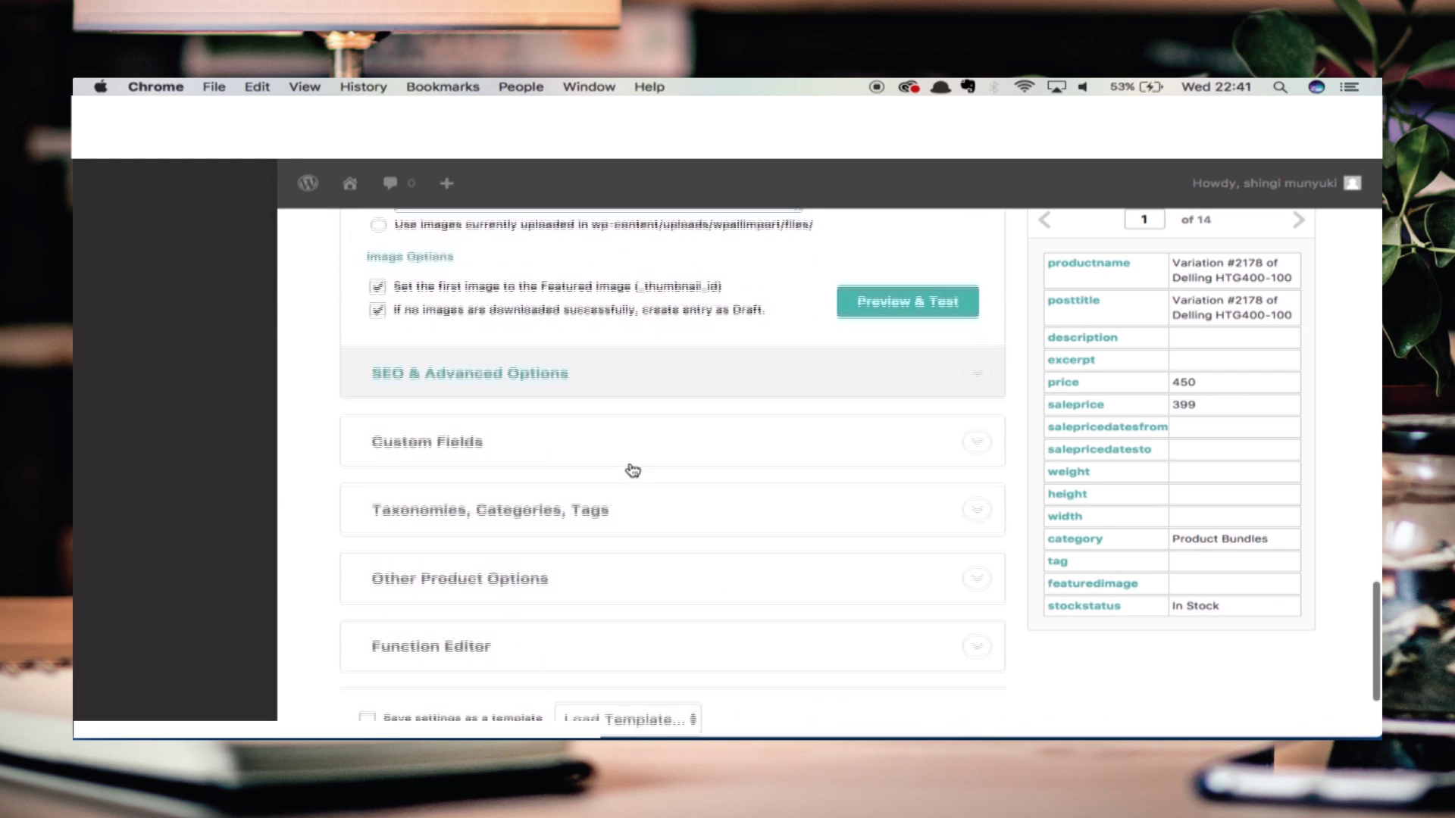
Expand and collapse the image SEO options and the custom fields section
click(620, 374)
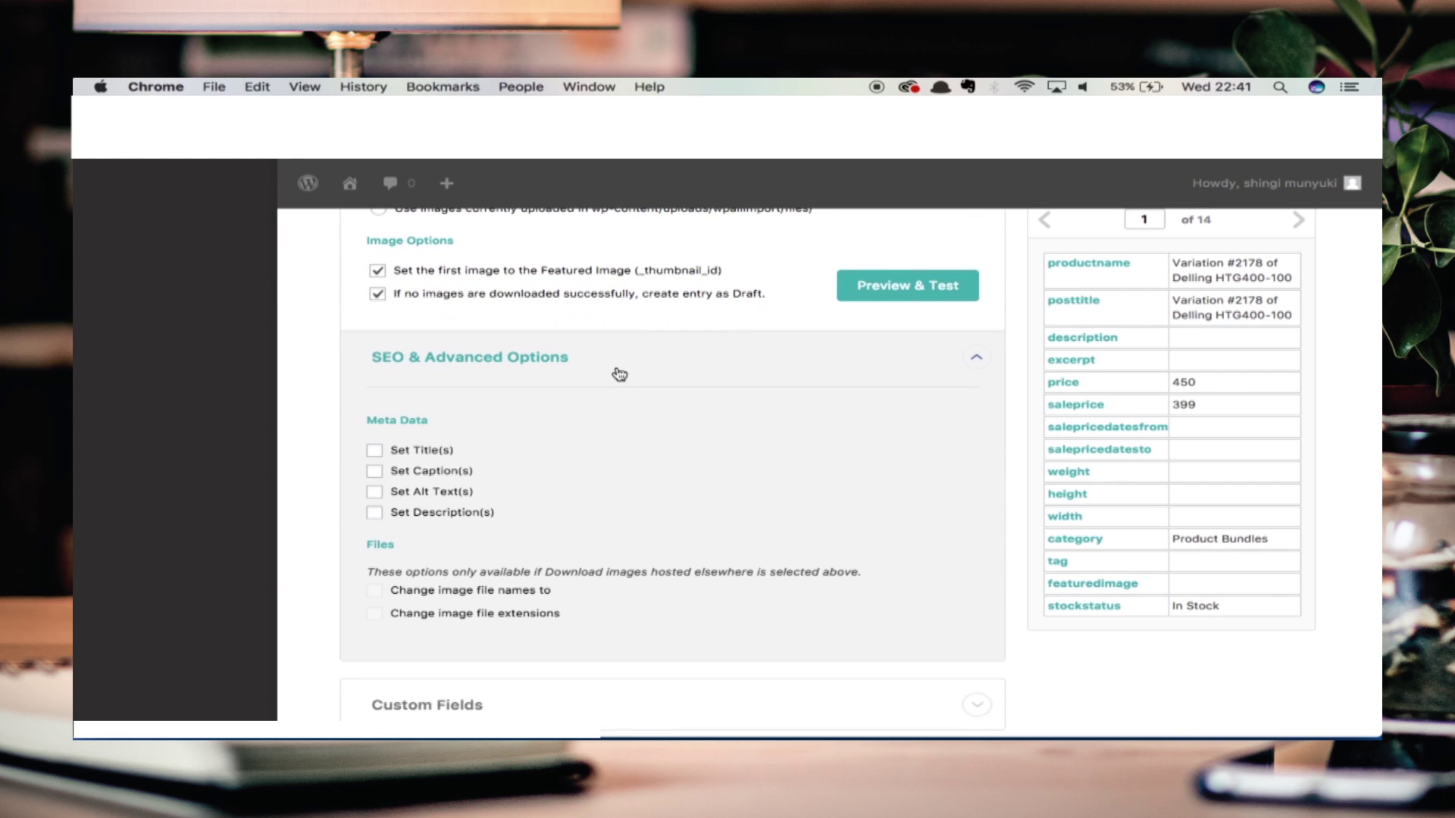
click(620, 373)
click(620, 374)
click(620, 373)
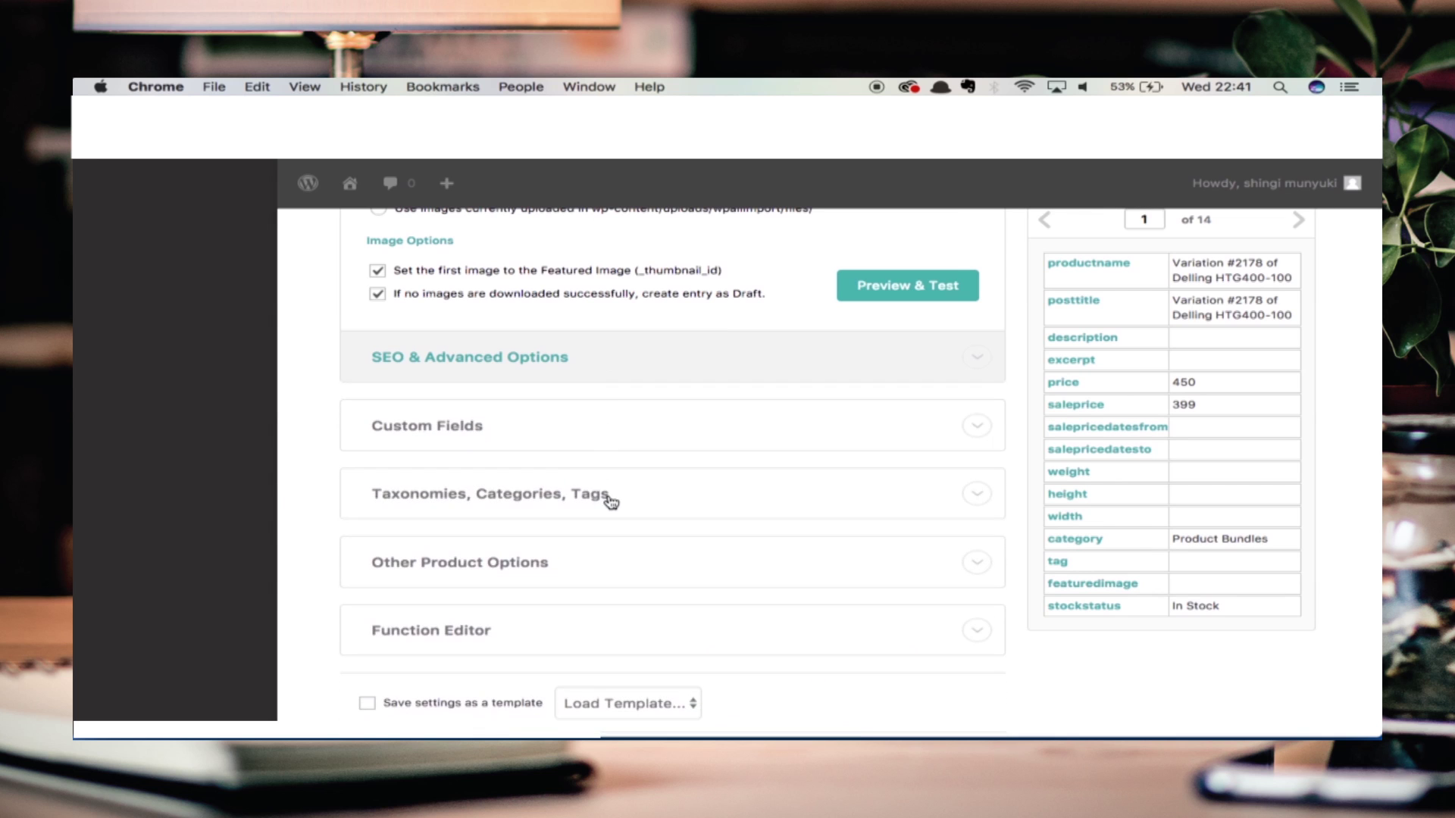
scroll(591, 409, down, 3)
click(571, 324)
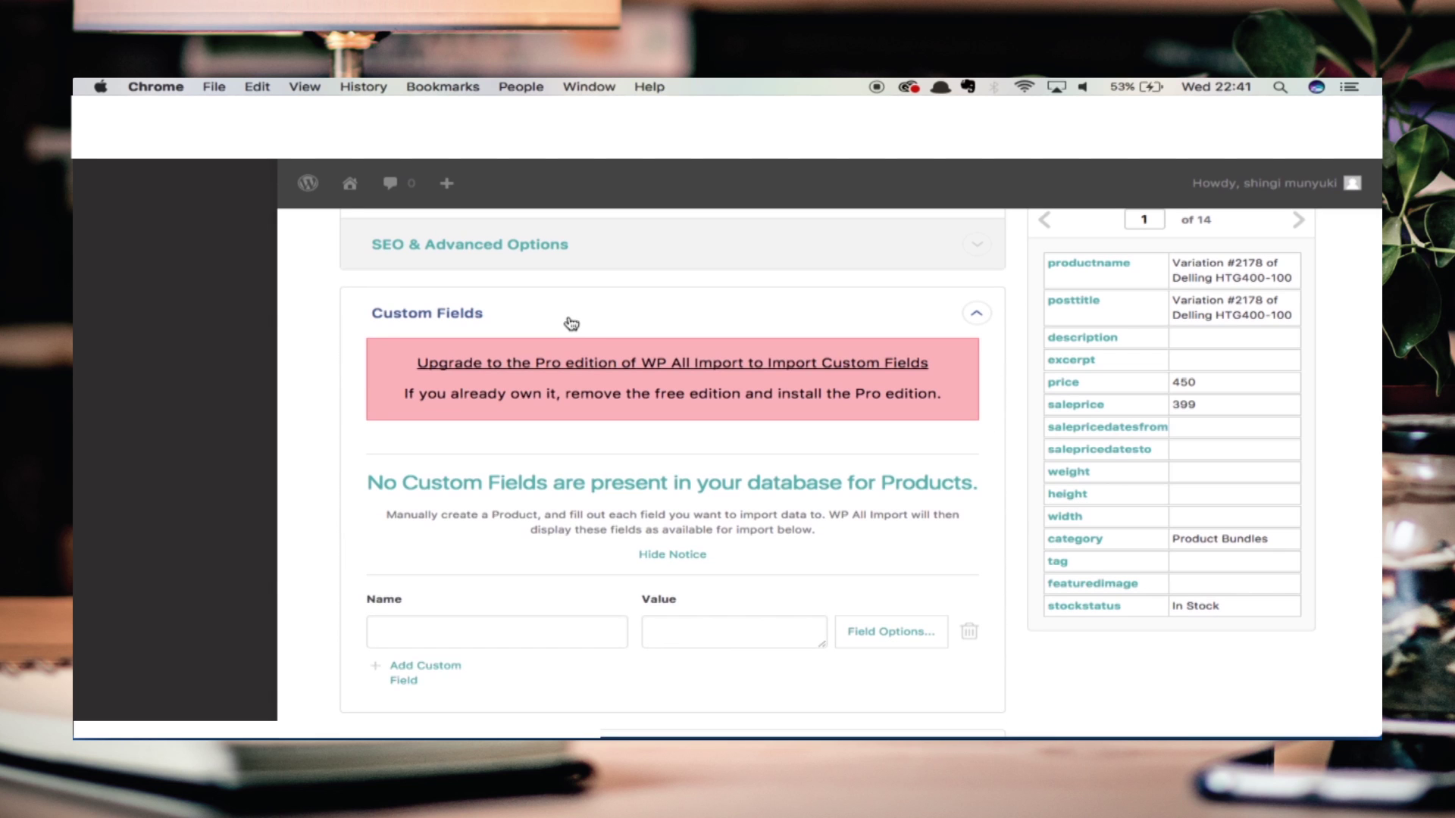
click(571, 325)
Turn on Product Categories from {category[1]} and Product Tags from {tag[1]}
click(507, 396)
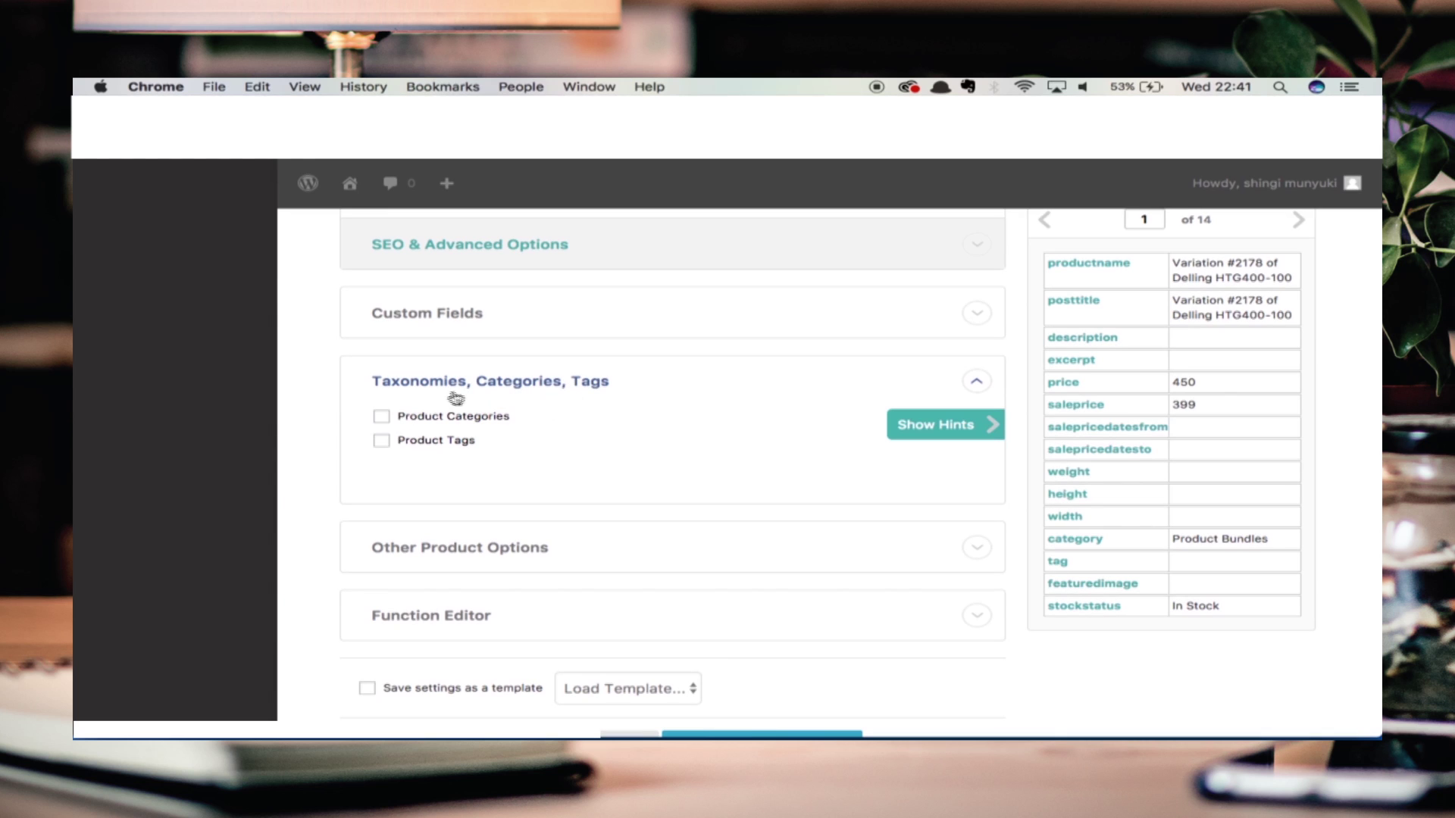
click(381, 418)
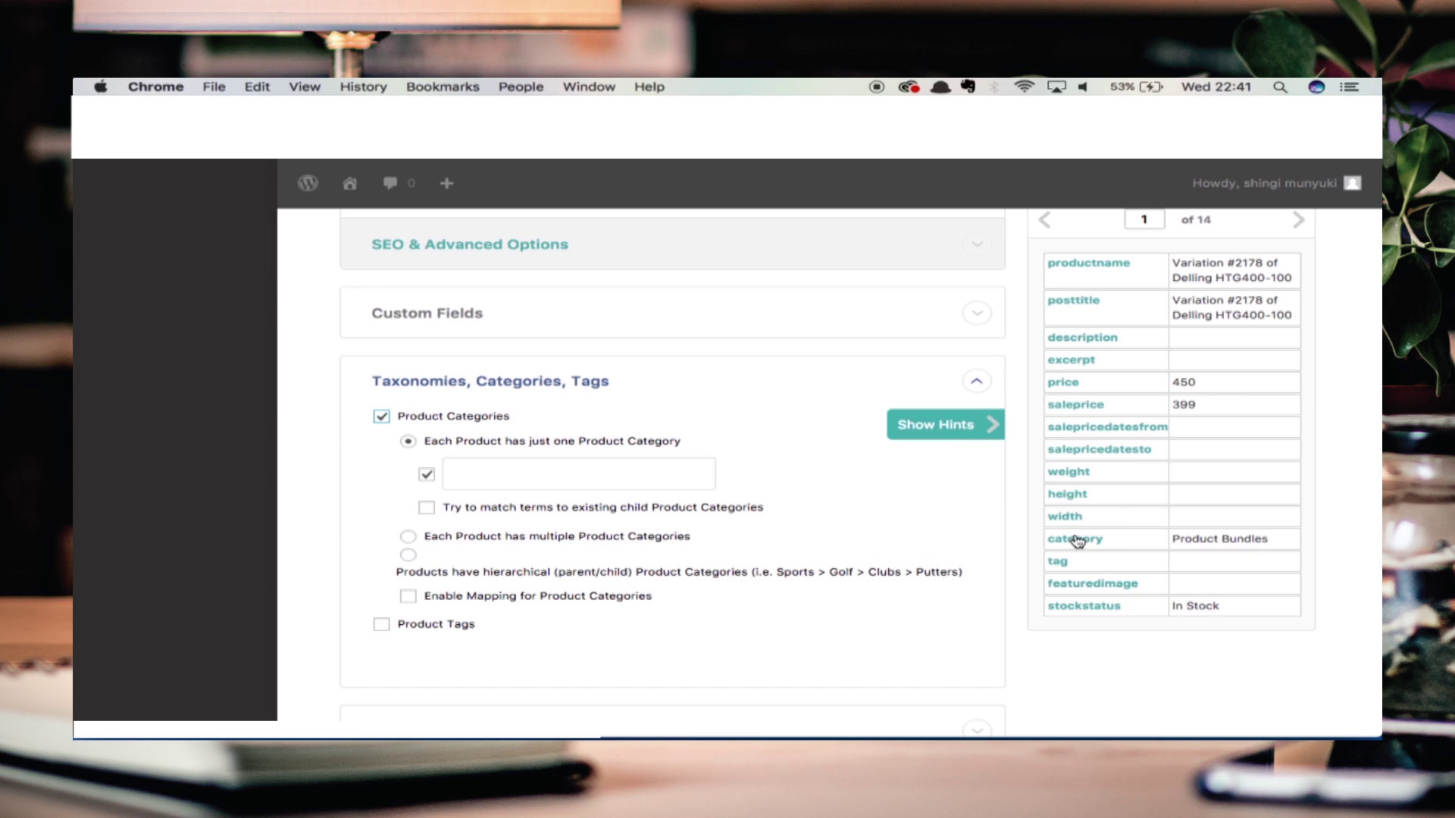
drag(1078, 540, 547, 468)
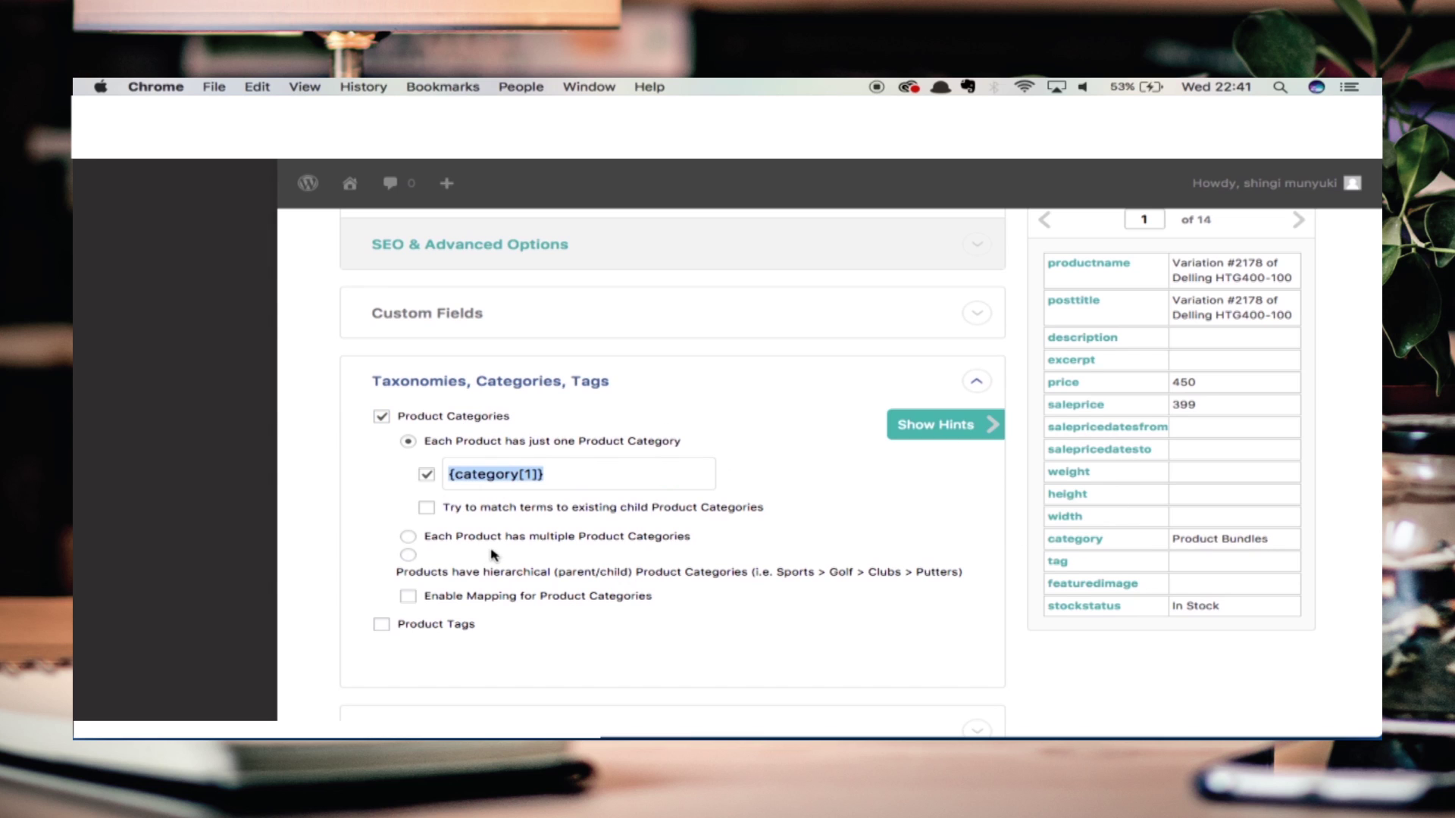
click(381, 625)
scroll(755, 623, down, 3)
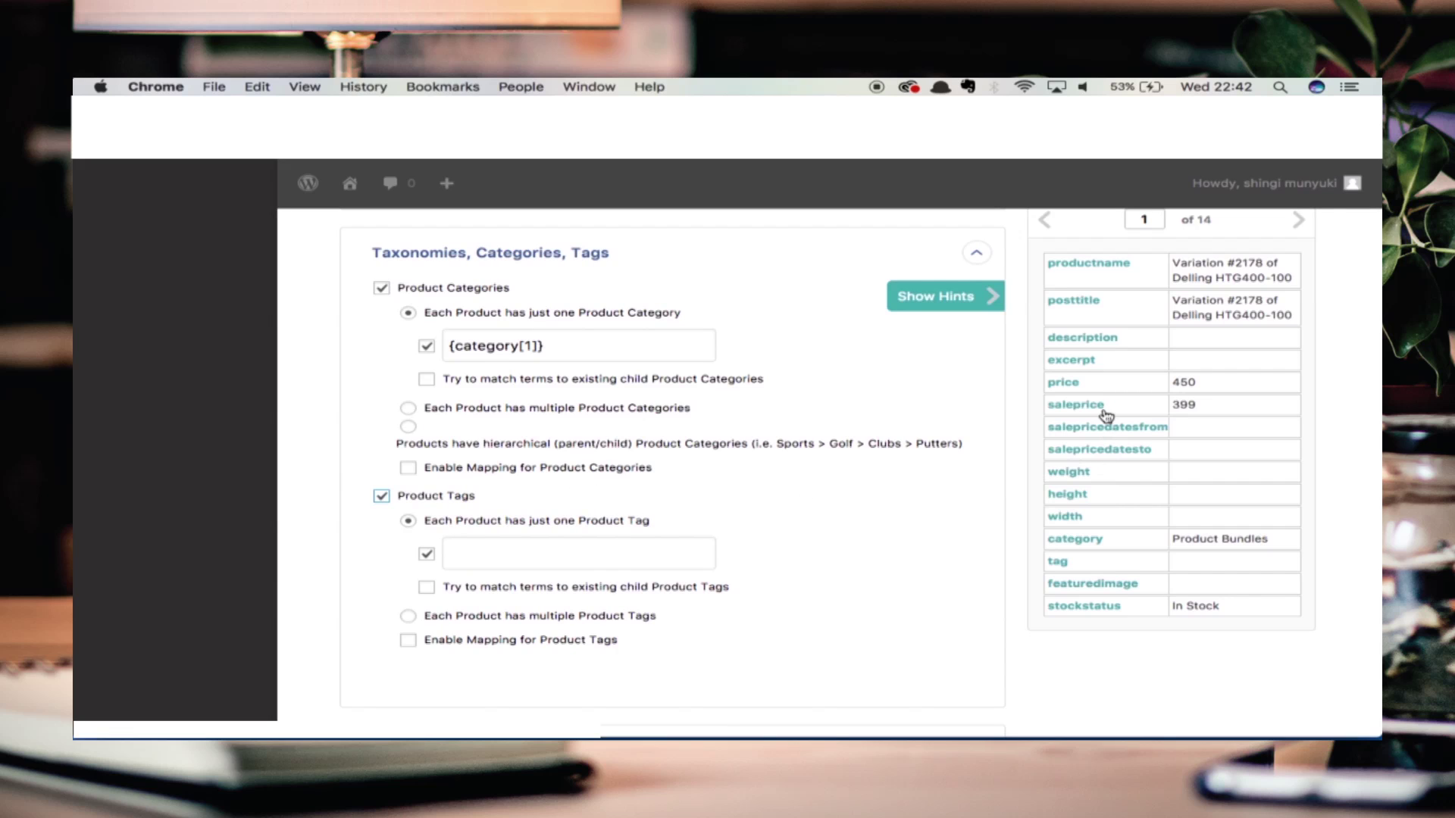
drag(1060, 565, 574, 560)
scroll(570, 561, down, 3)
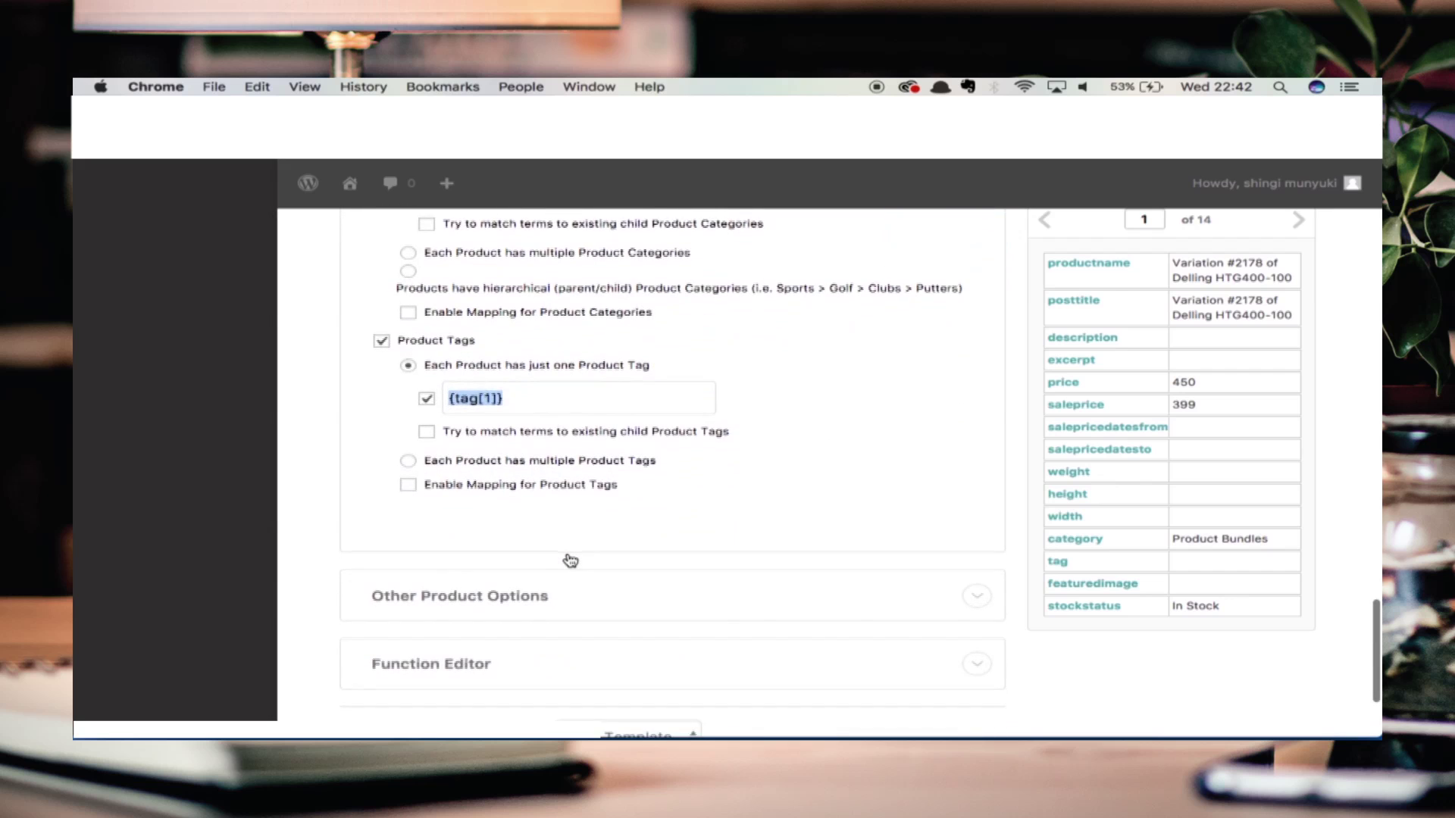
scroll(570, 561, down, 4)
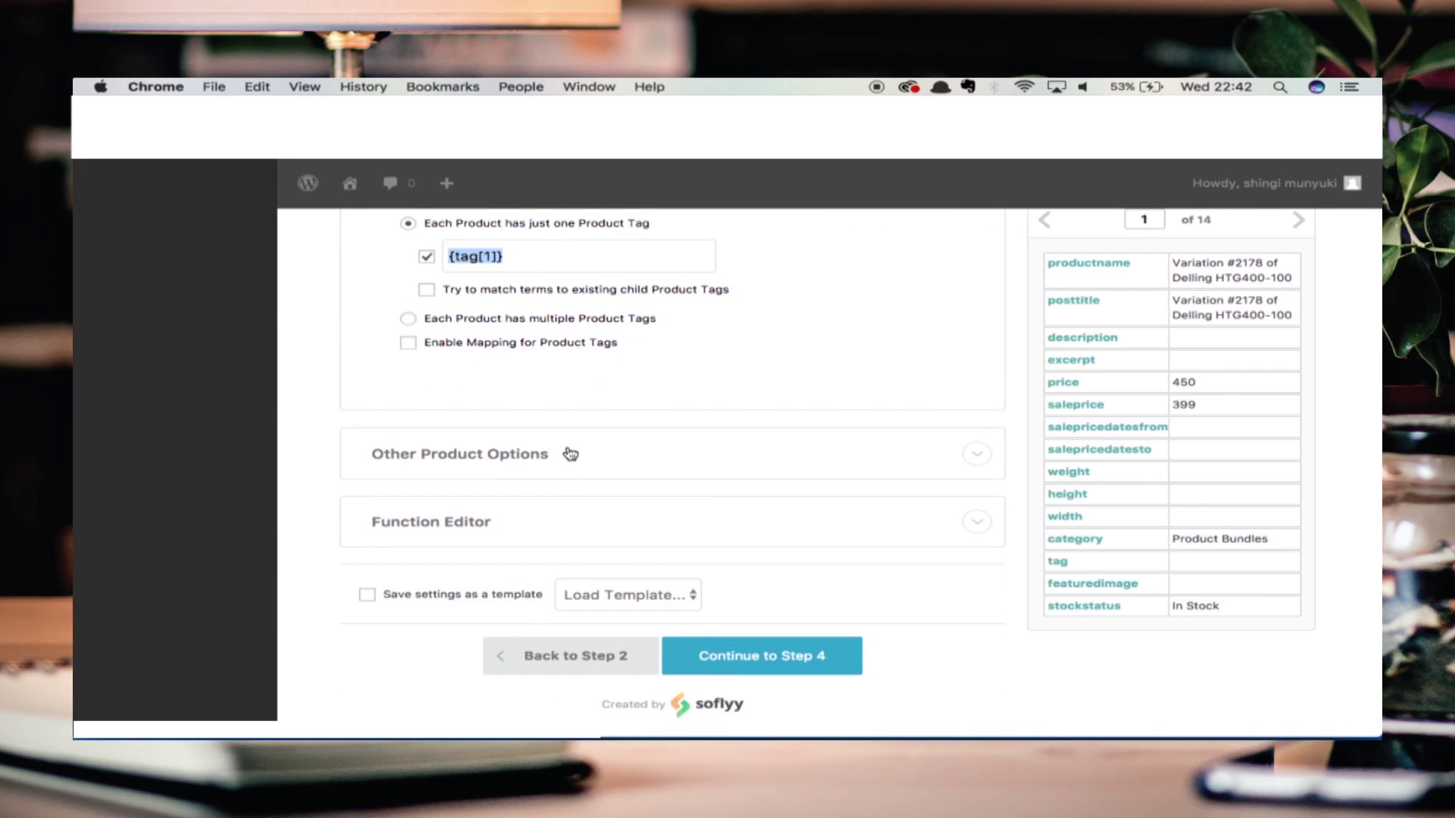
Open Other Product Options and expand the Function Editor to view its Pro-upgrade notice
click(659, 466)
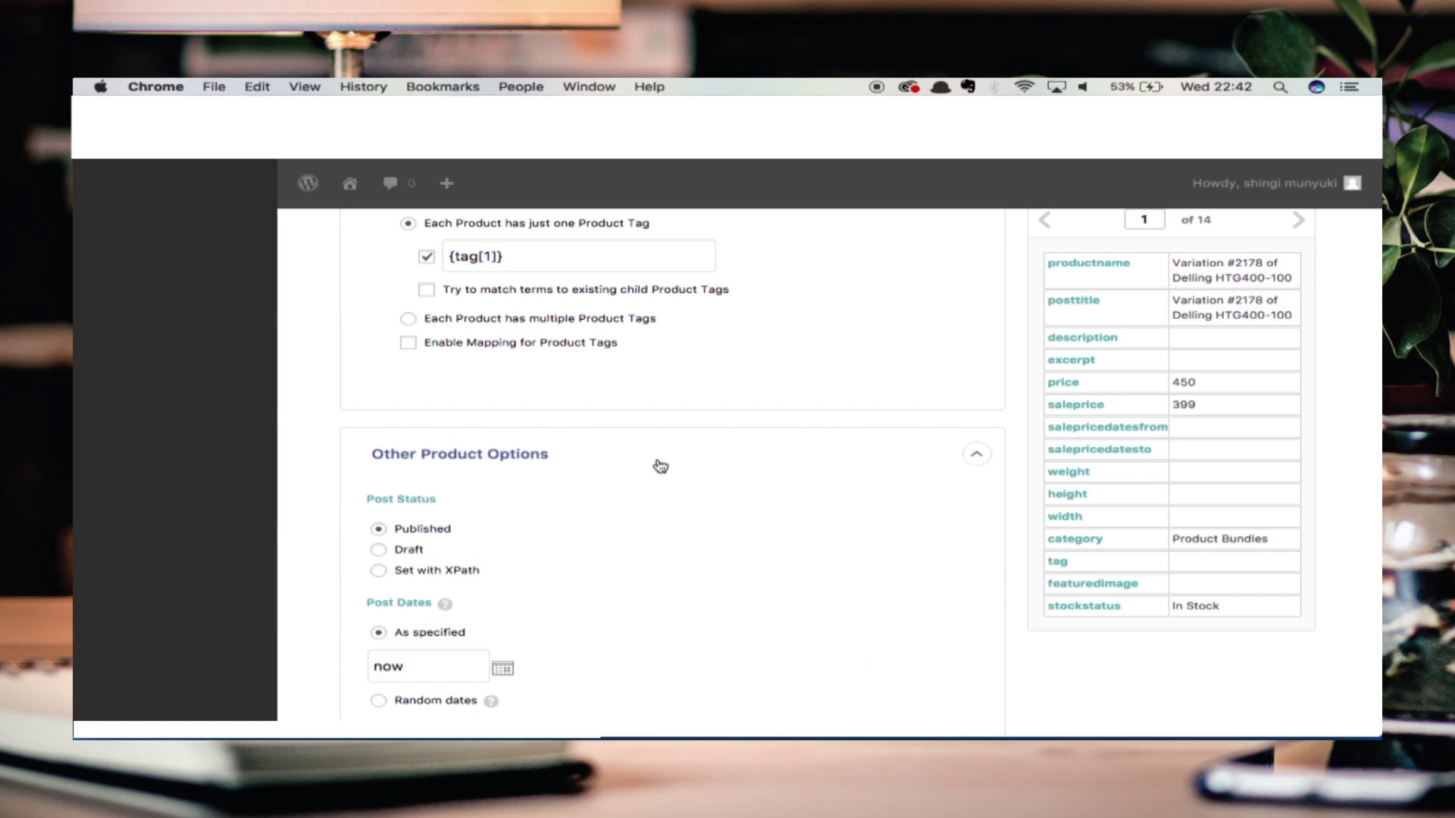
scroll(659, 465, down, 5)
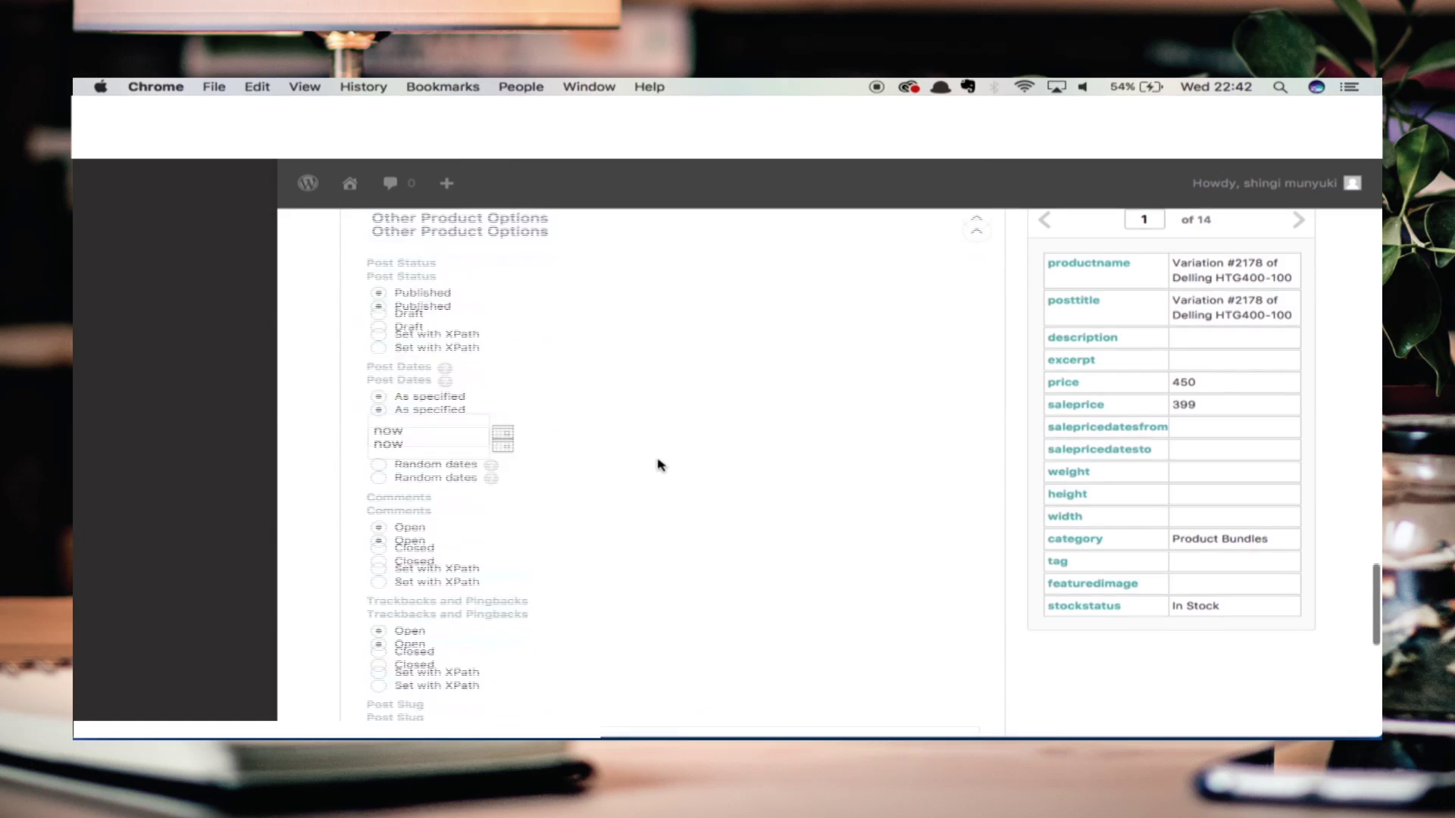
scroll(660, 465, down, 5)
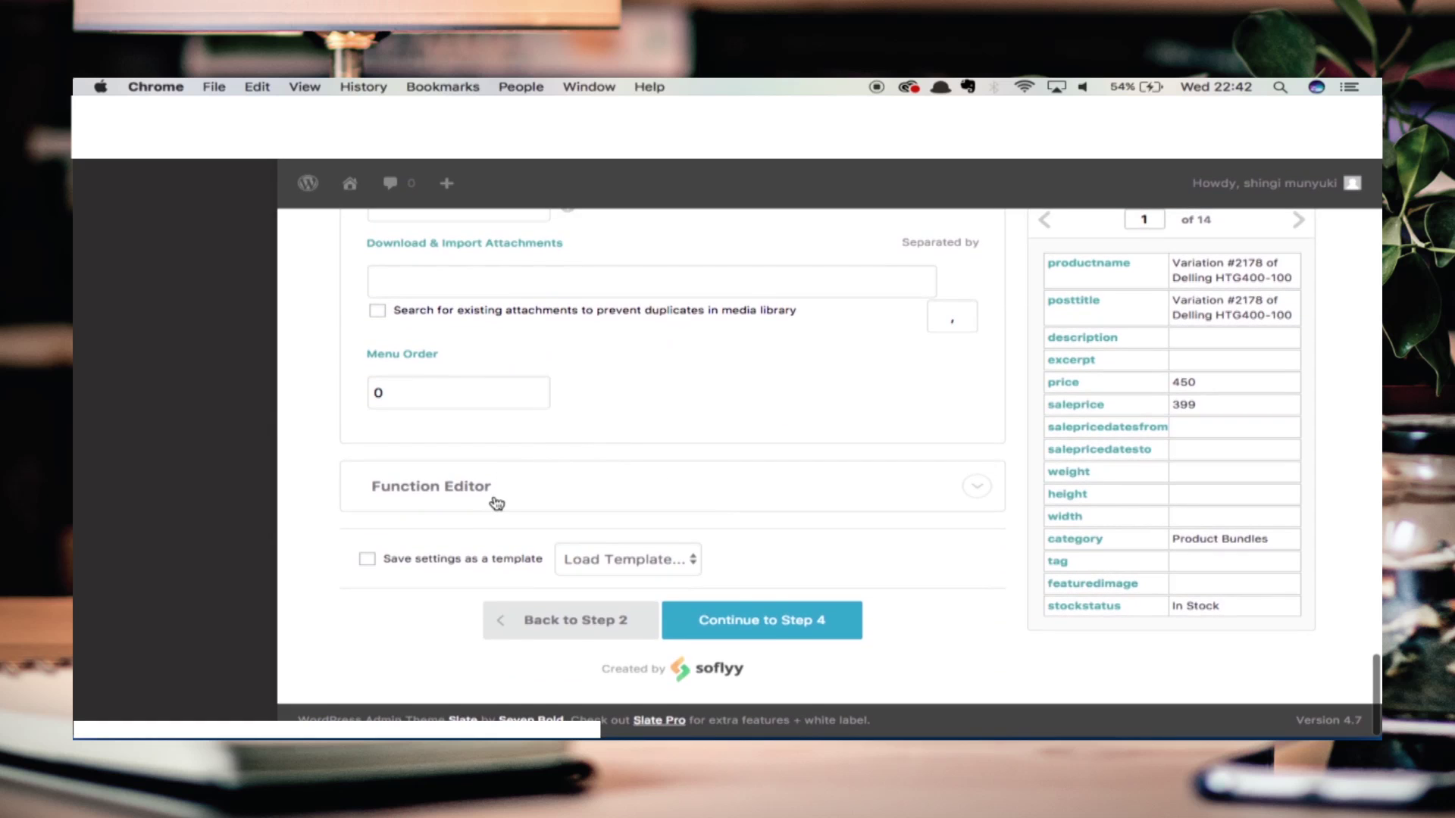
click(497, 503)
scroll(494, 503, down, 4)
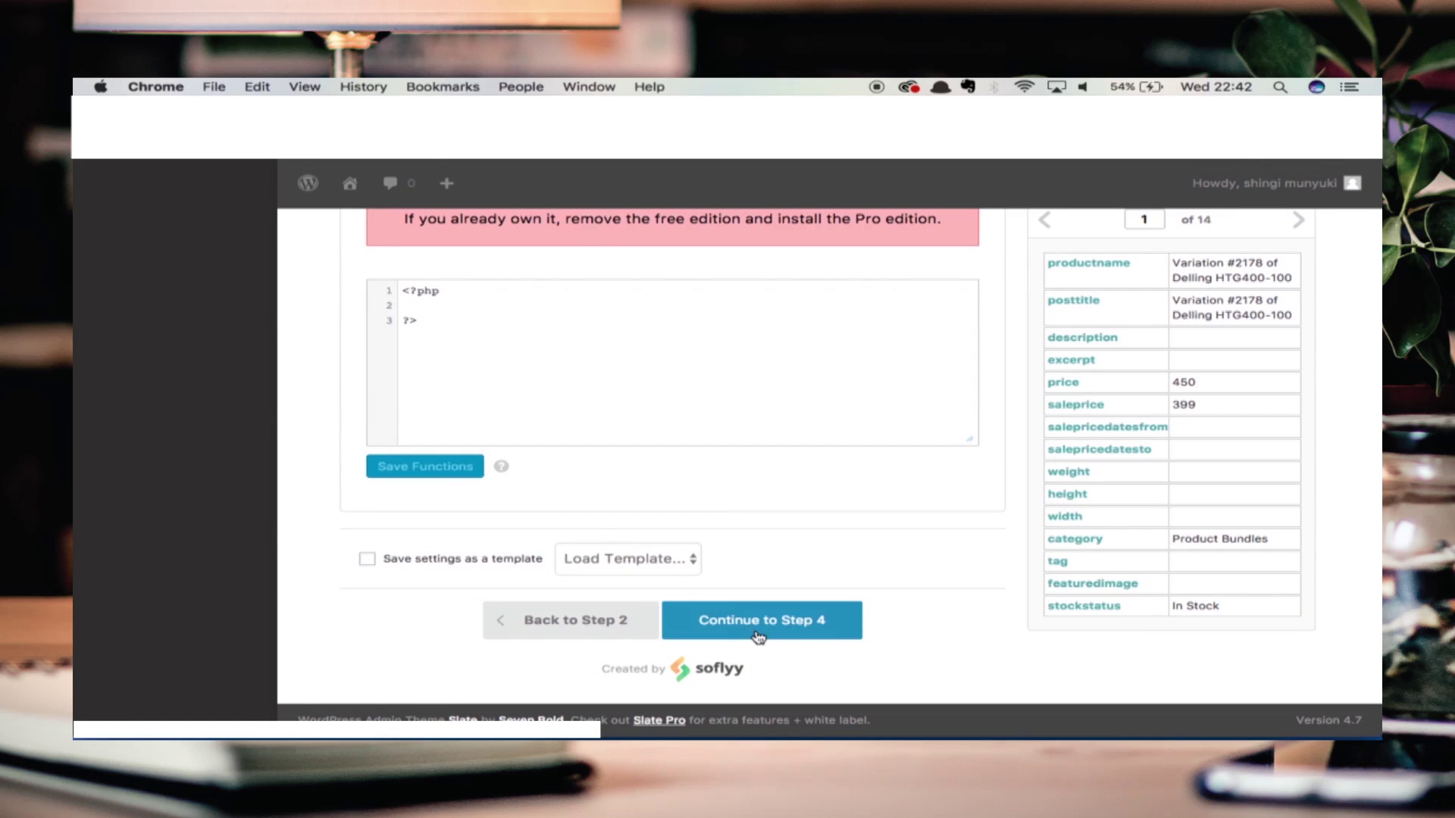
scroll(307, 258, up, 5)
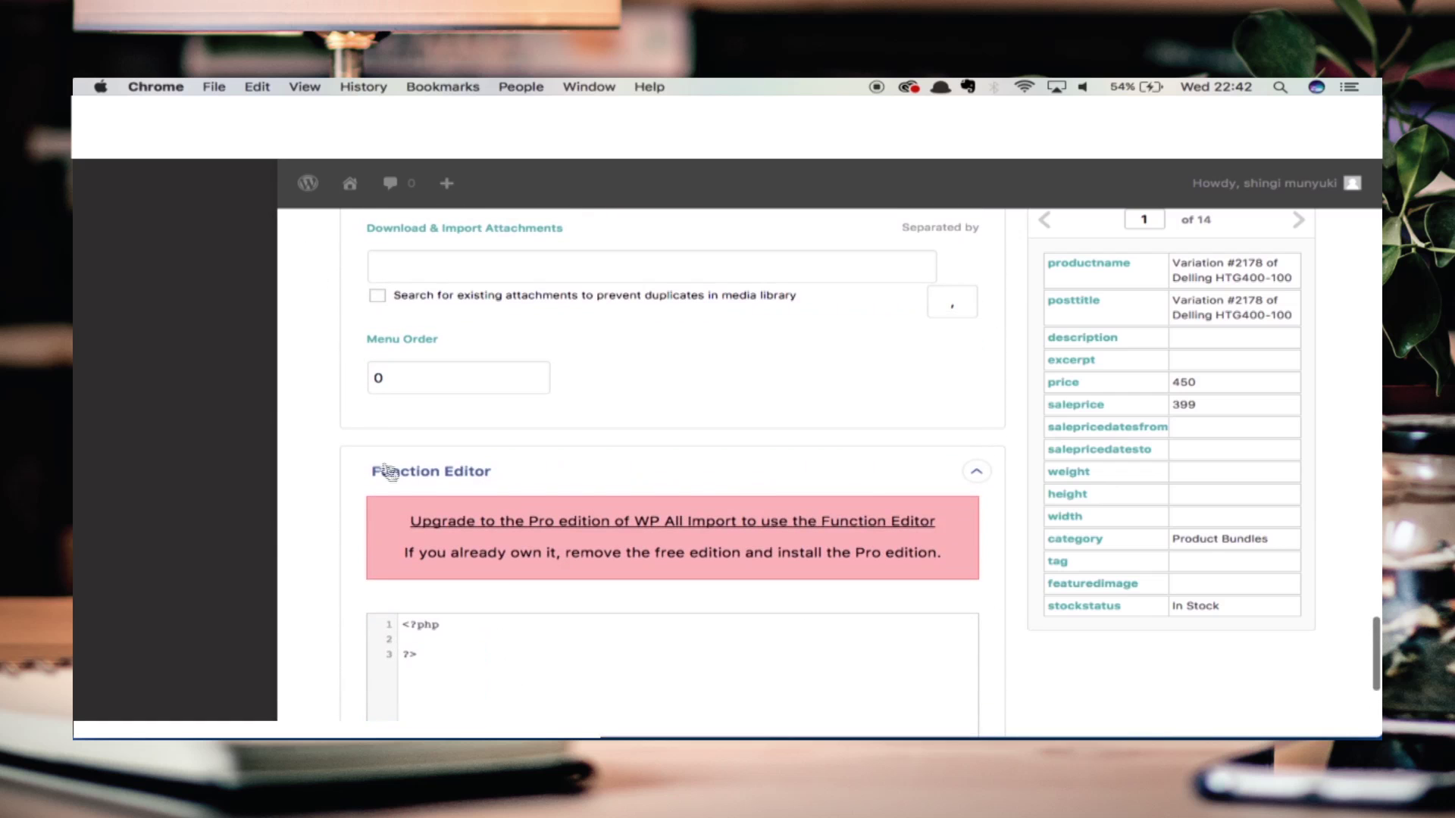
click(976, 472)
Collapse the Other Product Options, Taxonomies, Images and WooCommerce Add-On sections
scroll(984, 479, up, 5)
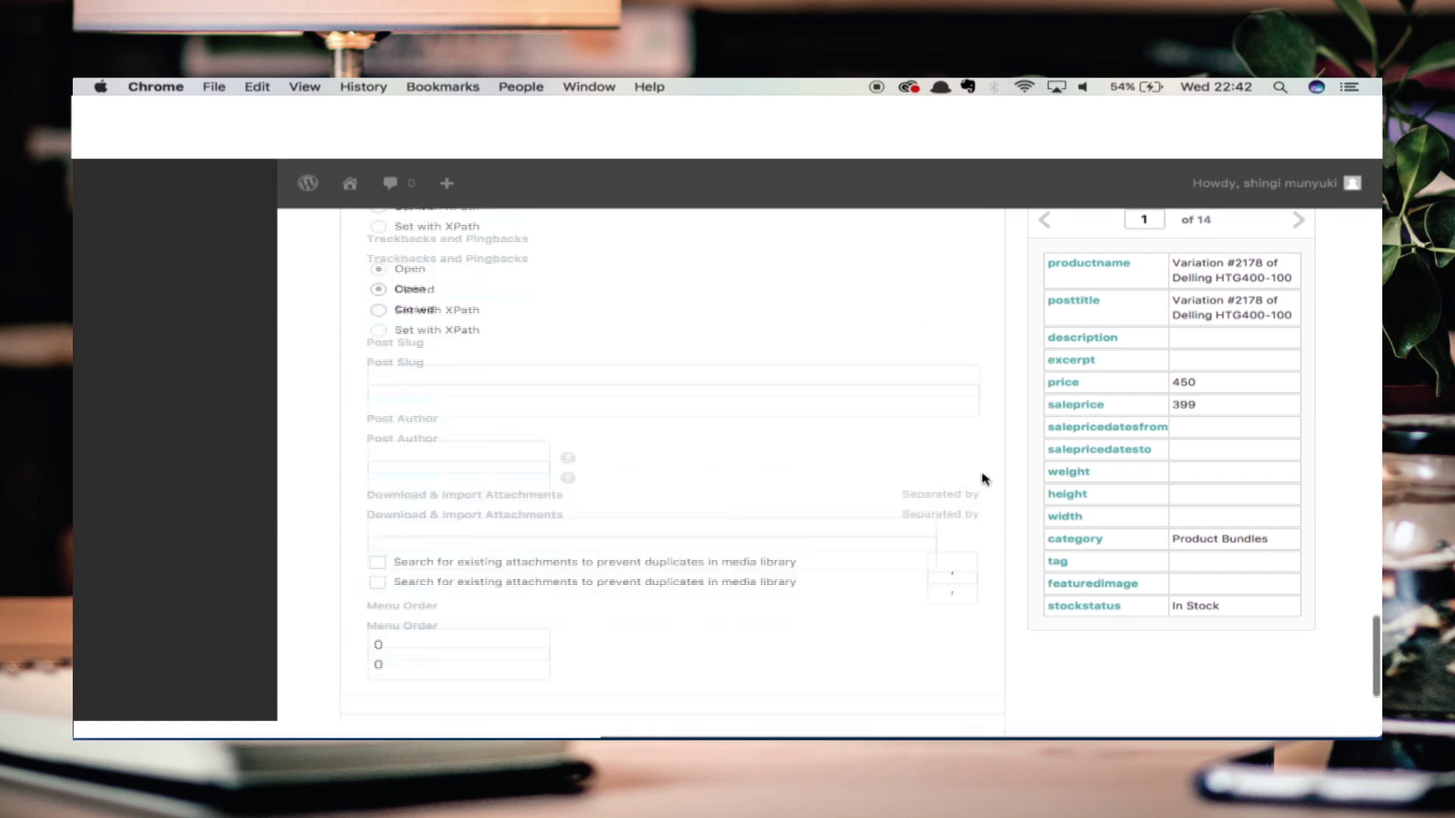
scroll(984, 479, up, 5)
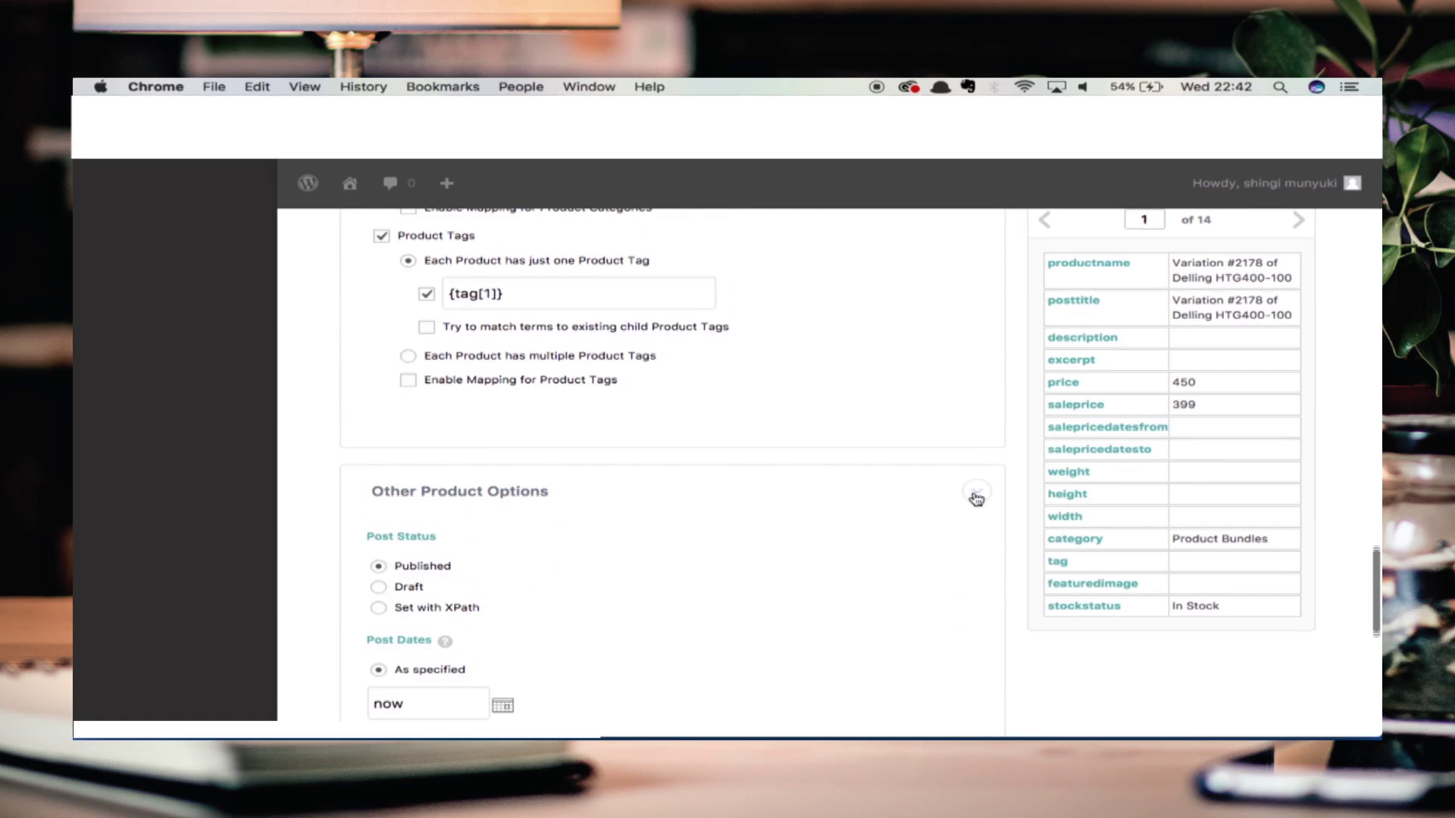
click(977, 491)
scroll(806, 425, up, 6)
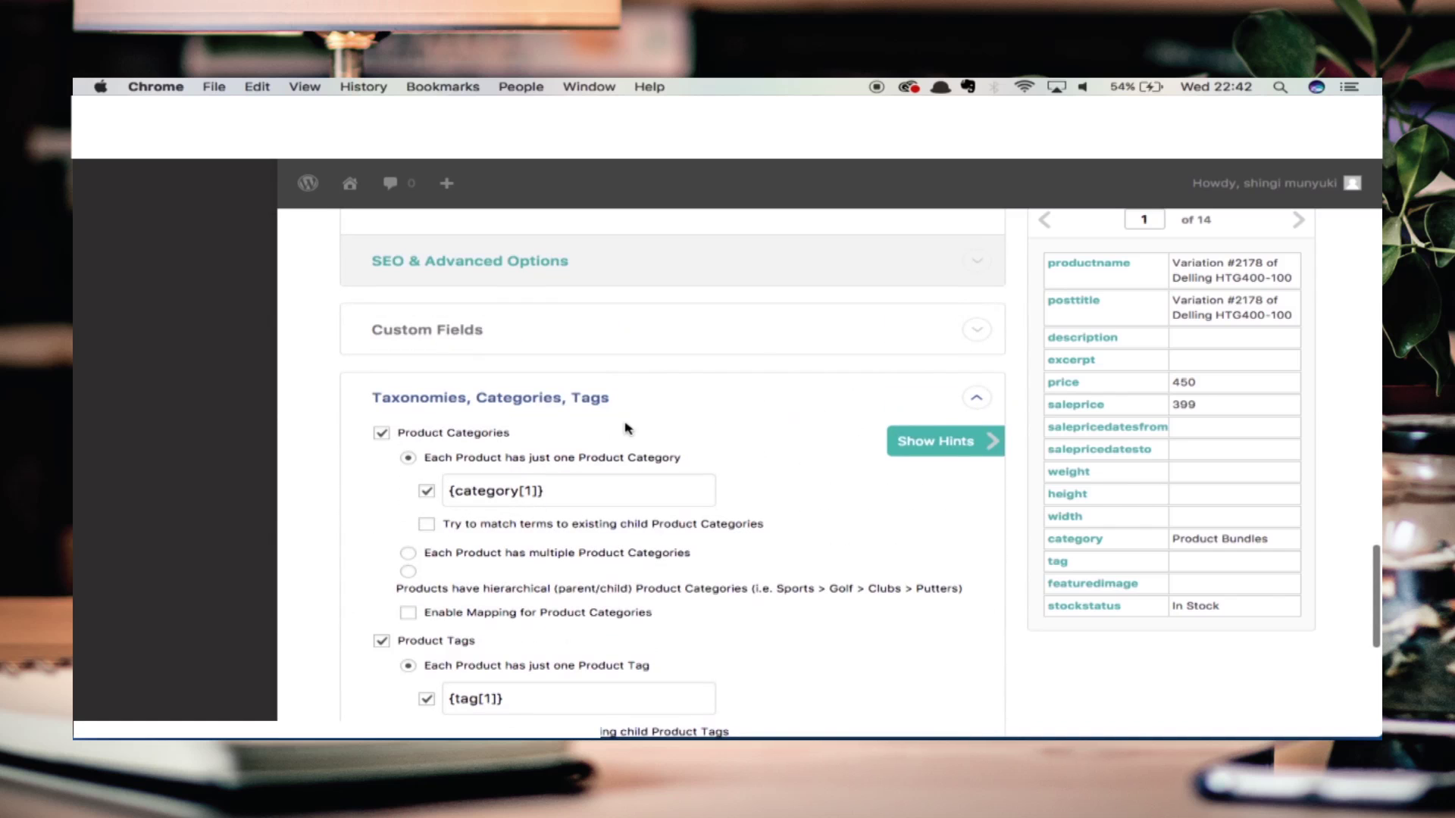
click(976, 398)
scroll(735, 385, up, 2)
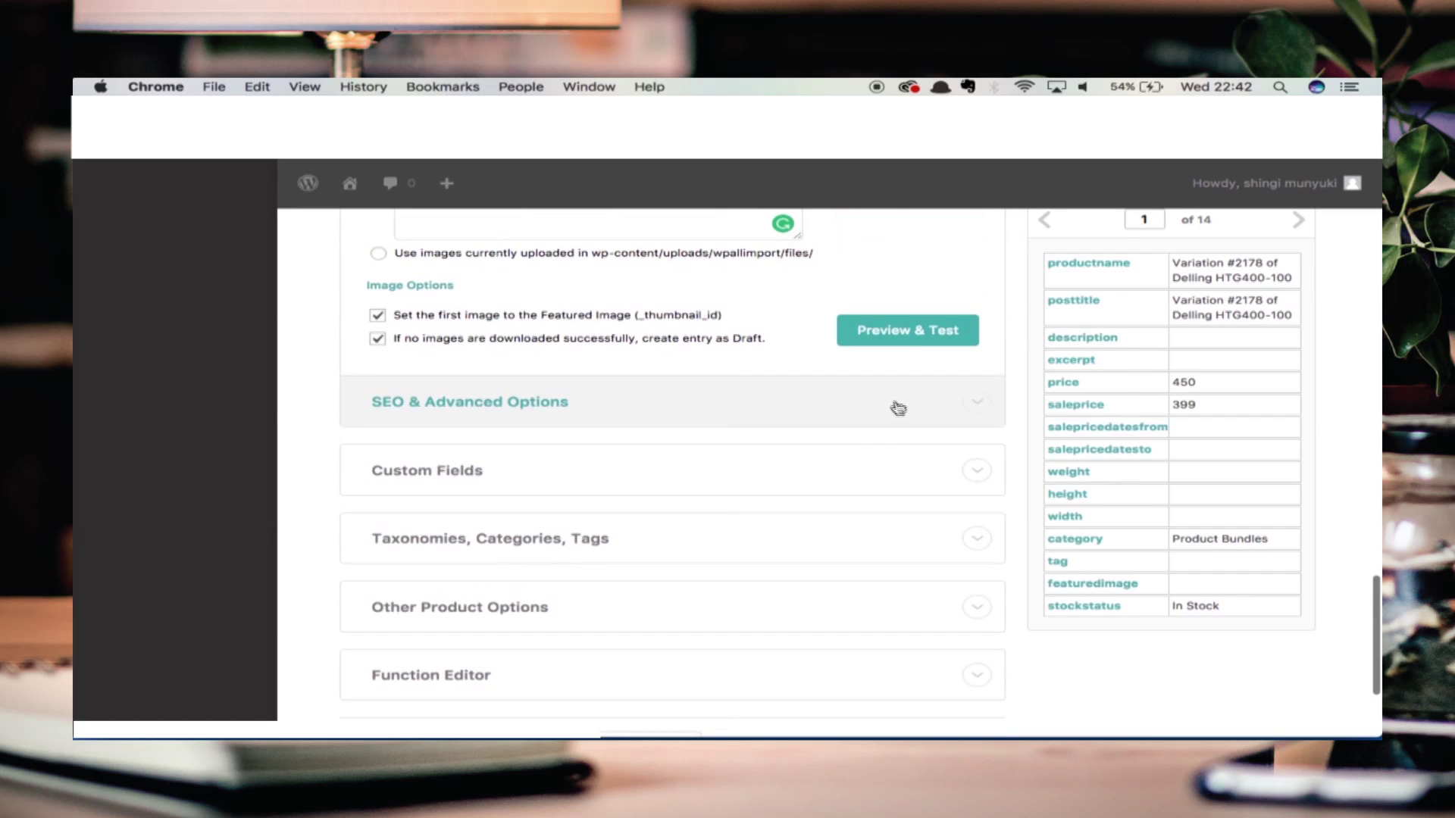
scroll(680, 312, up, 6)
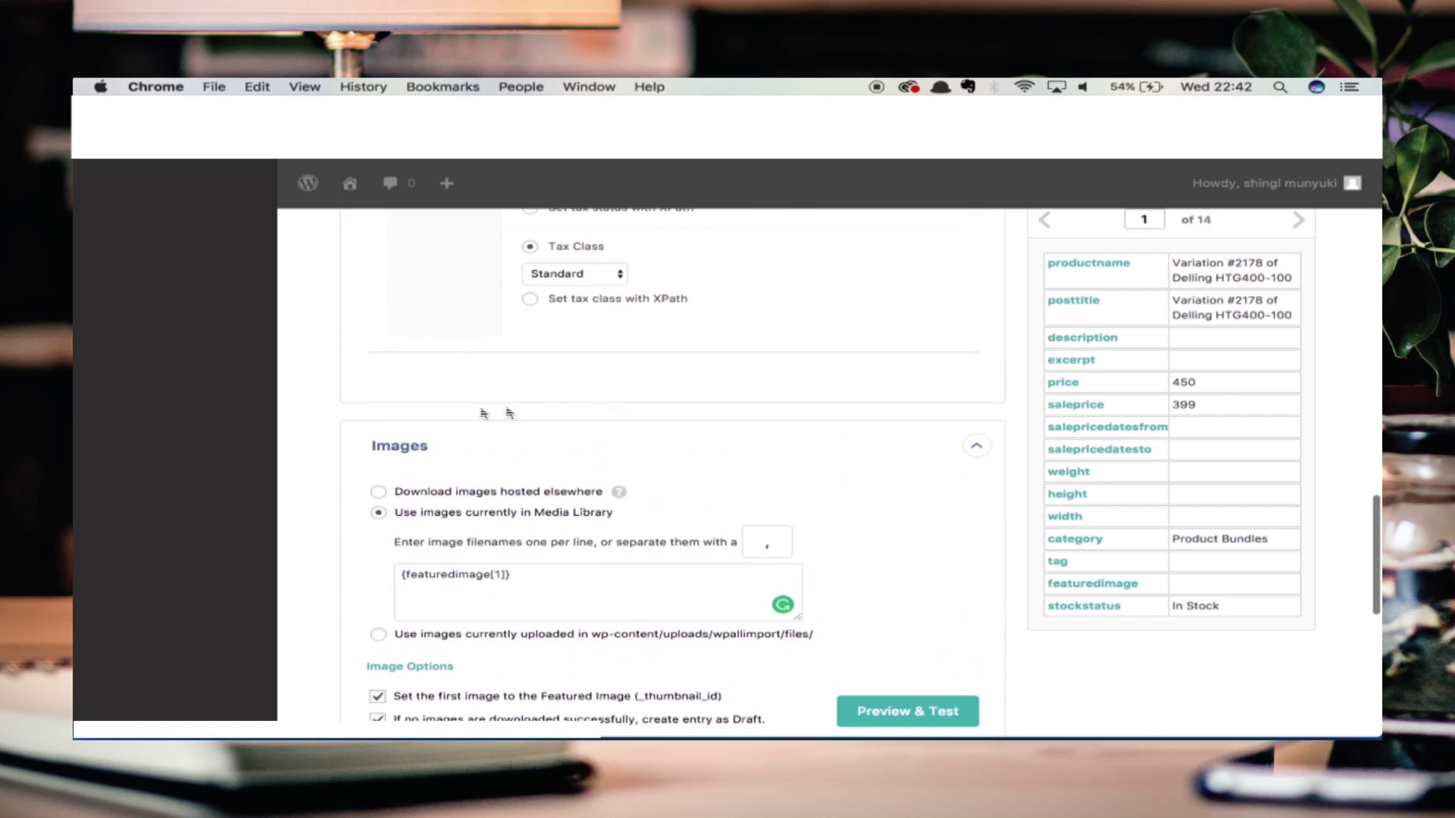
click(977, 447)
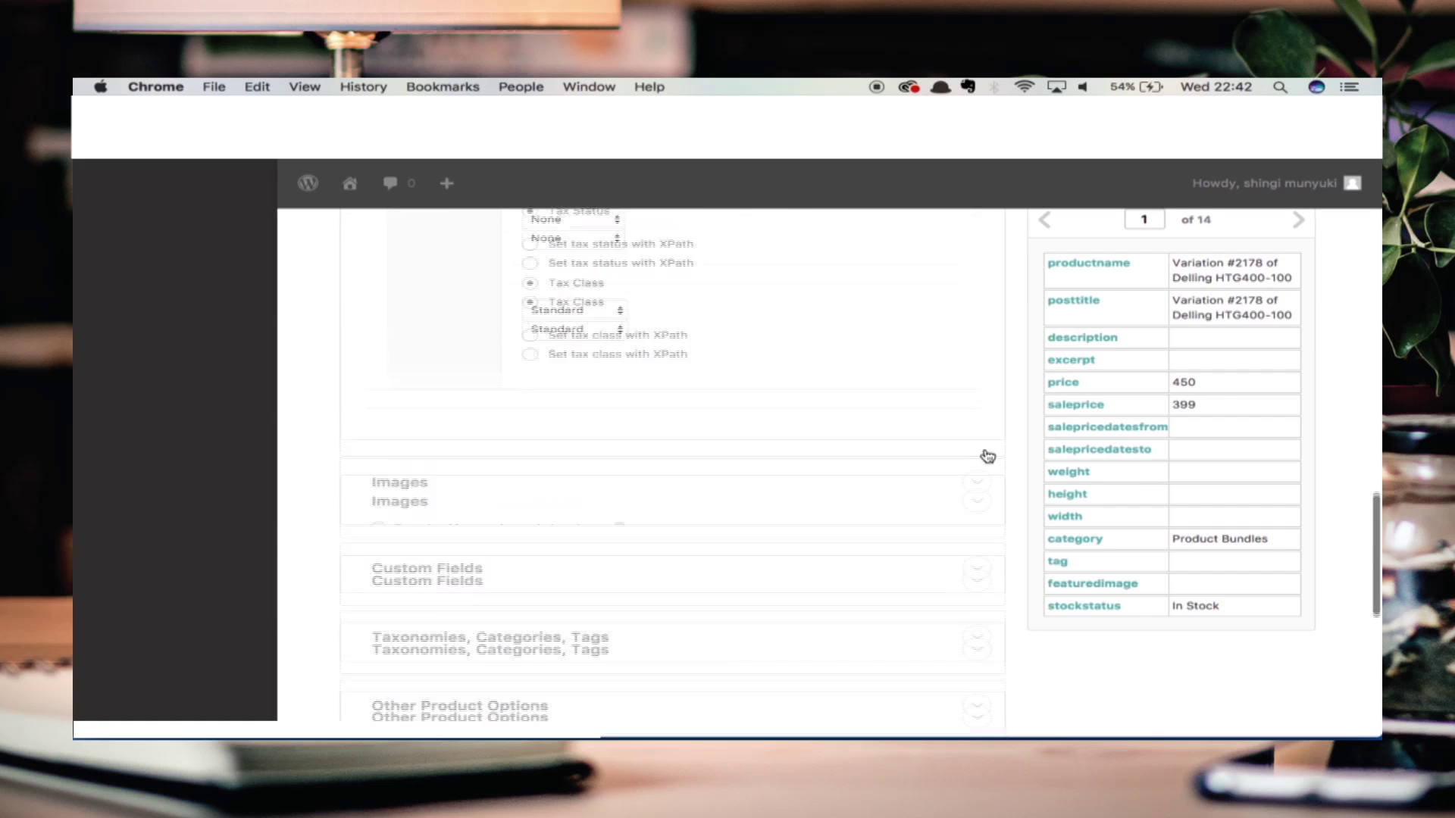
scroll(988, 455, up, 8)
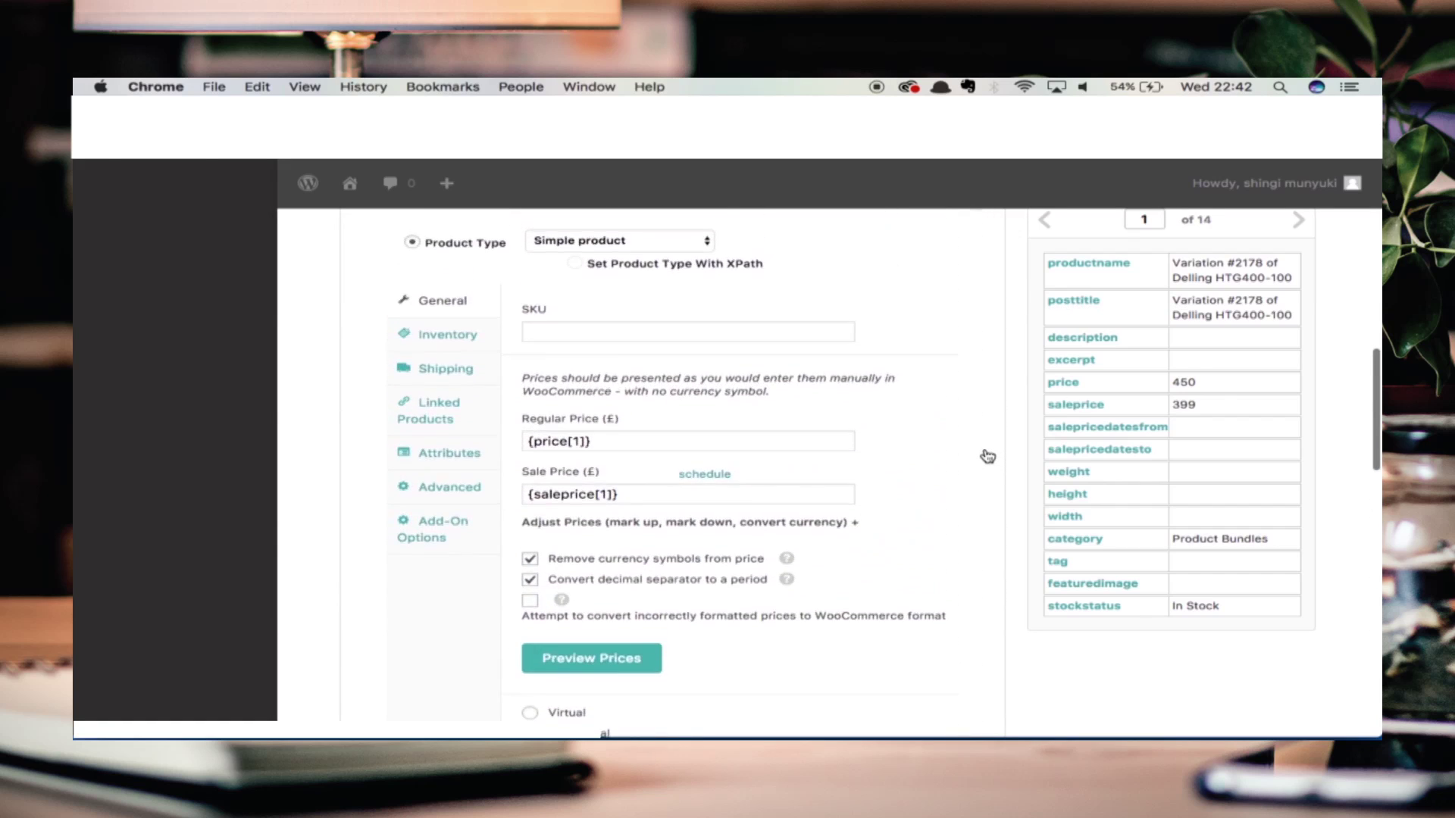
scroll(987, 455, up, 1)
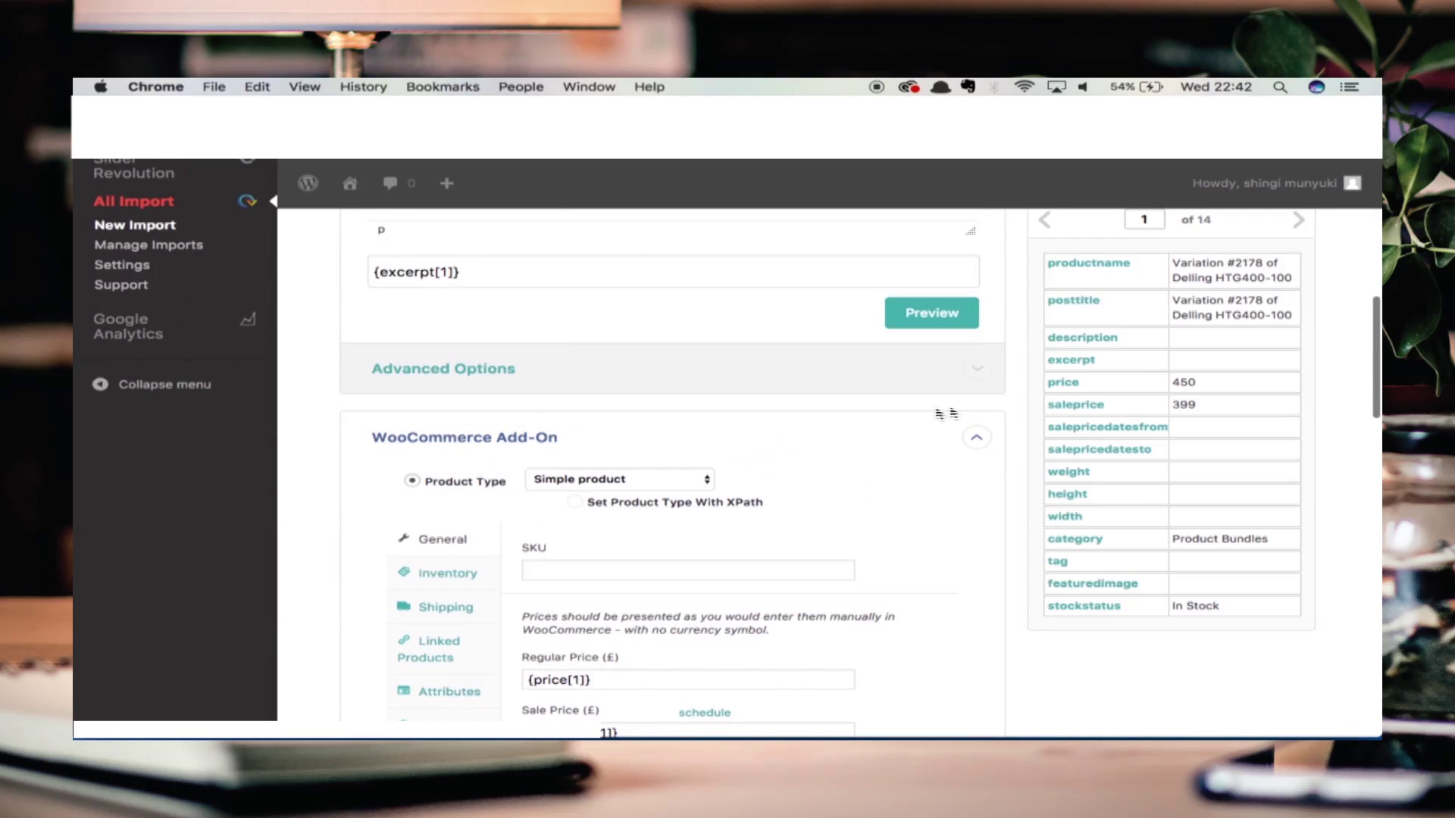
click(979, 439)
scroll(806, 426, down, 10)
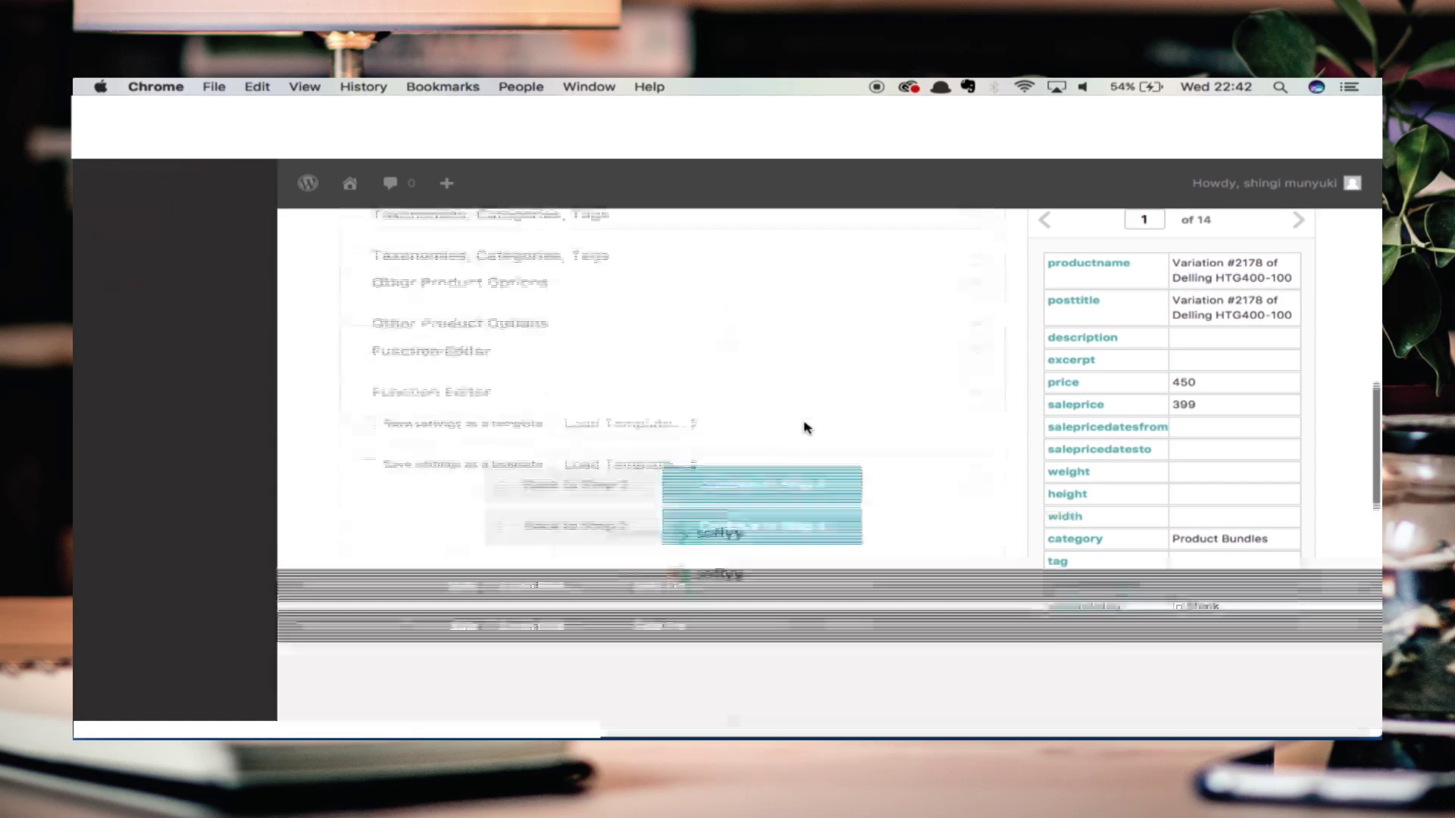
scroll(805, 427, up, 5)
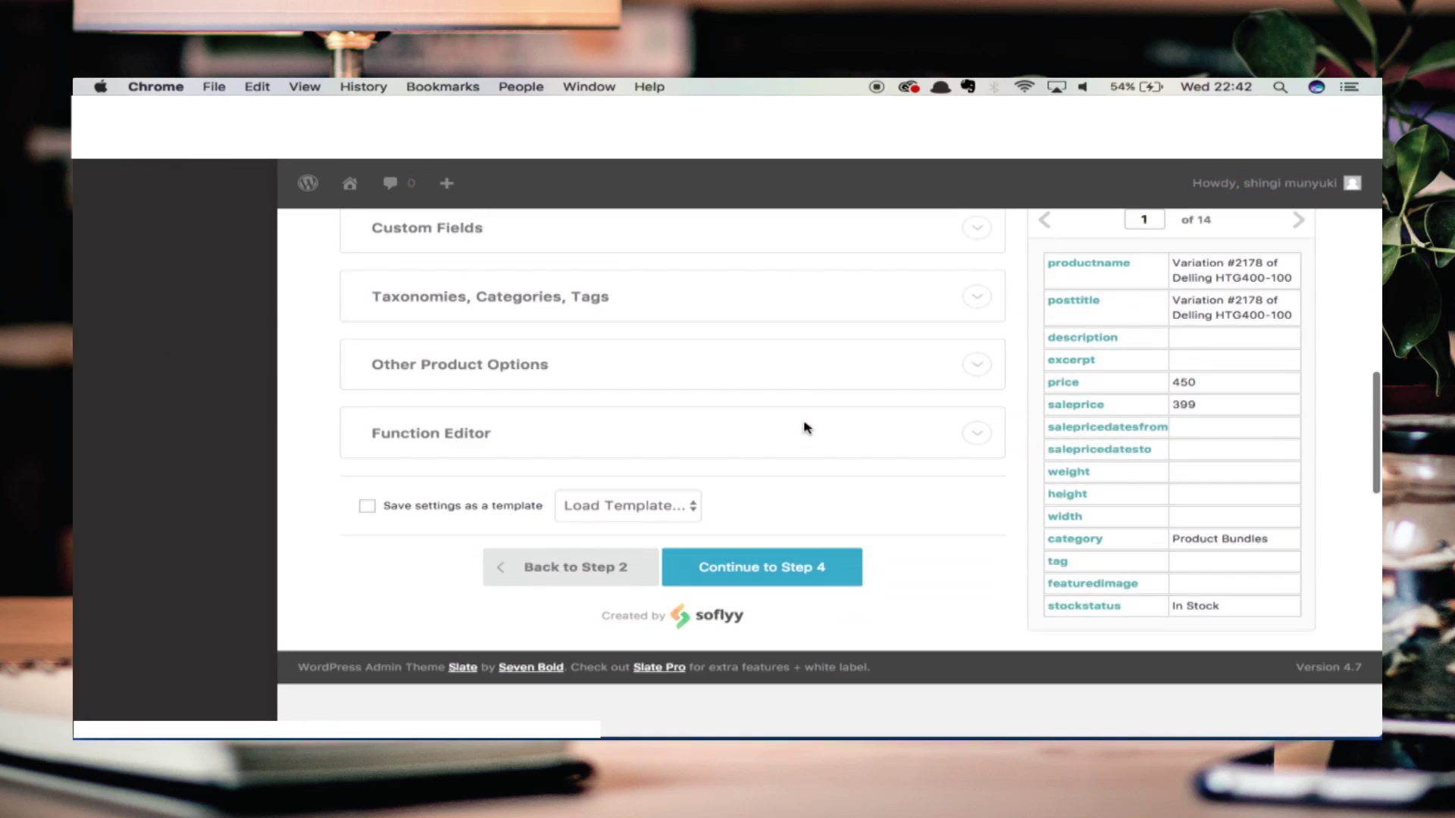
In Step 4, auto-detect the unique key as {posttitle[1]} - {width[1]}
click(798, 568)
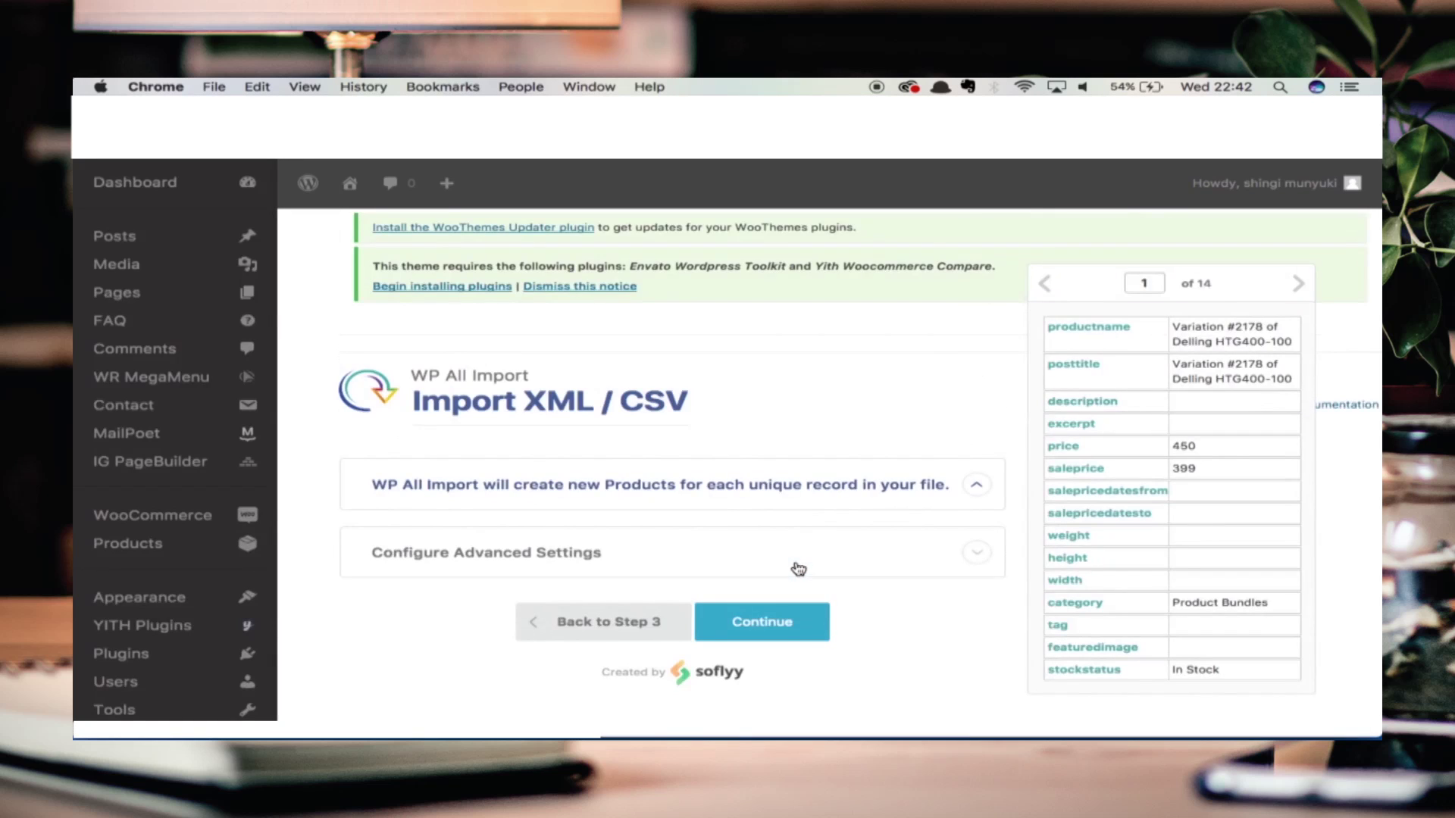
scroll(758, 568, down, 1)
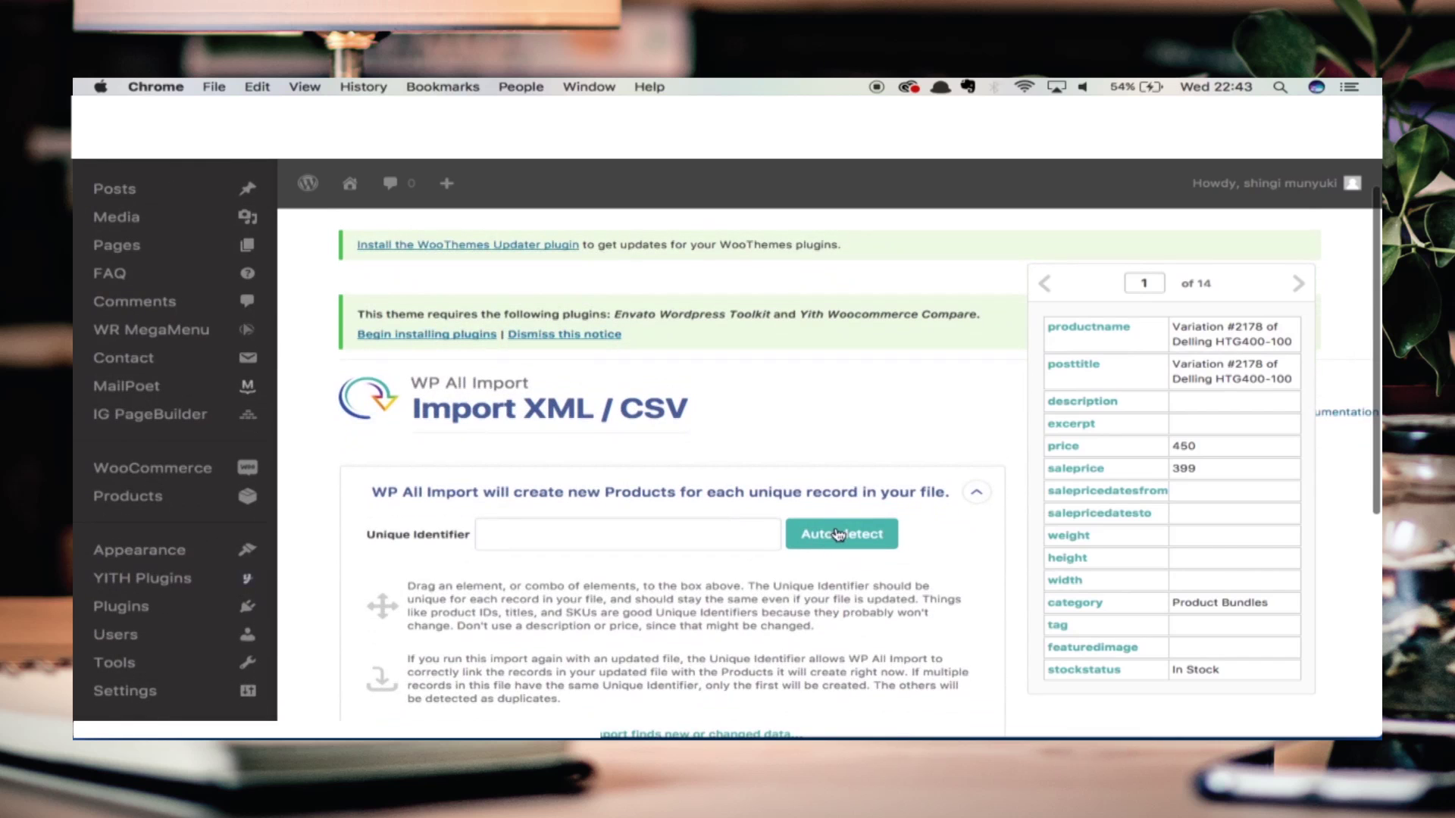
click(838, 530)
scroll(838, 535, down, 5)
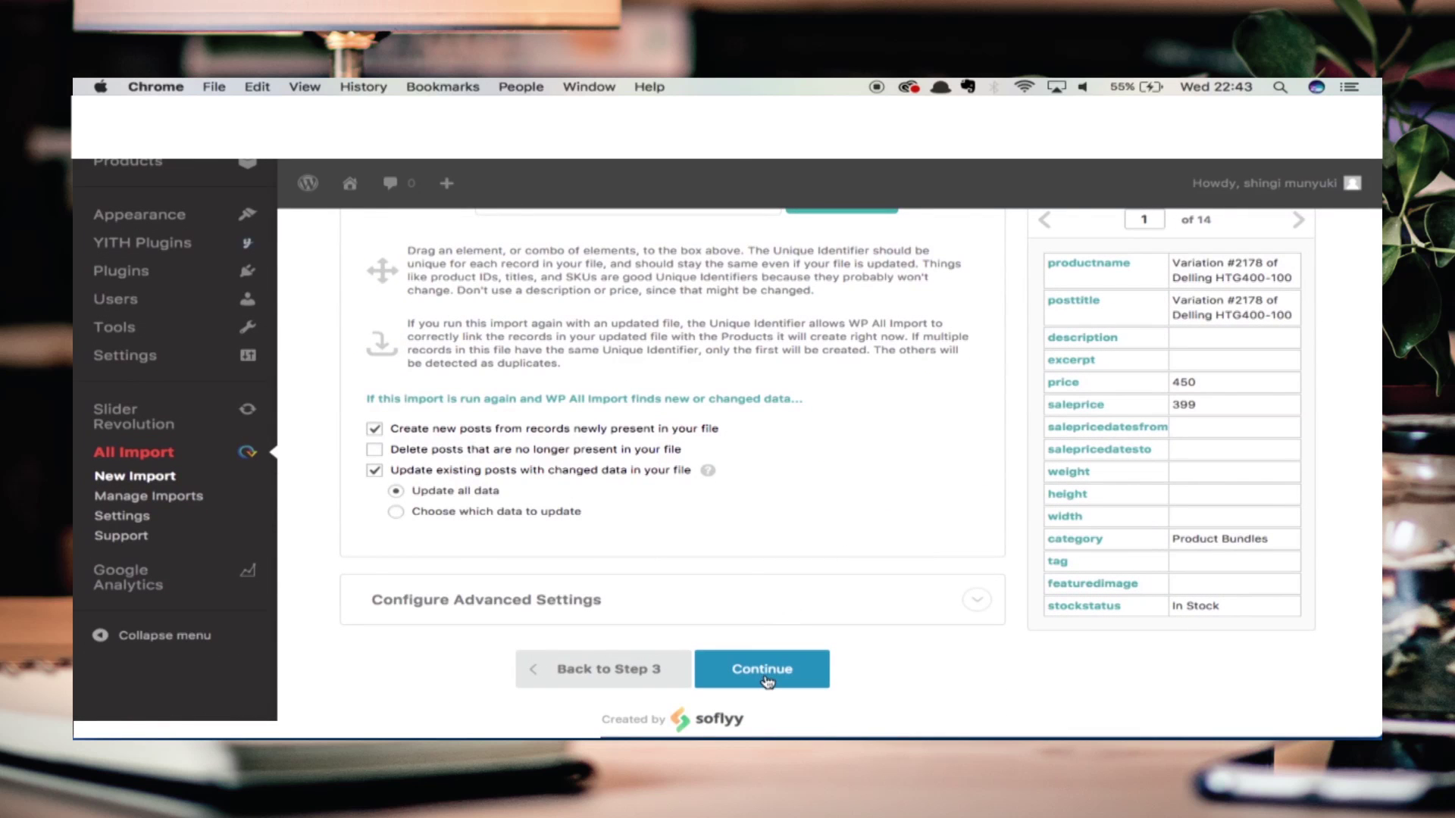
scroll(747, 626, down, 1)
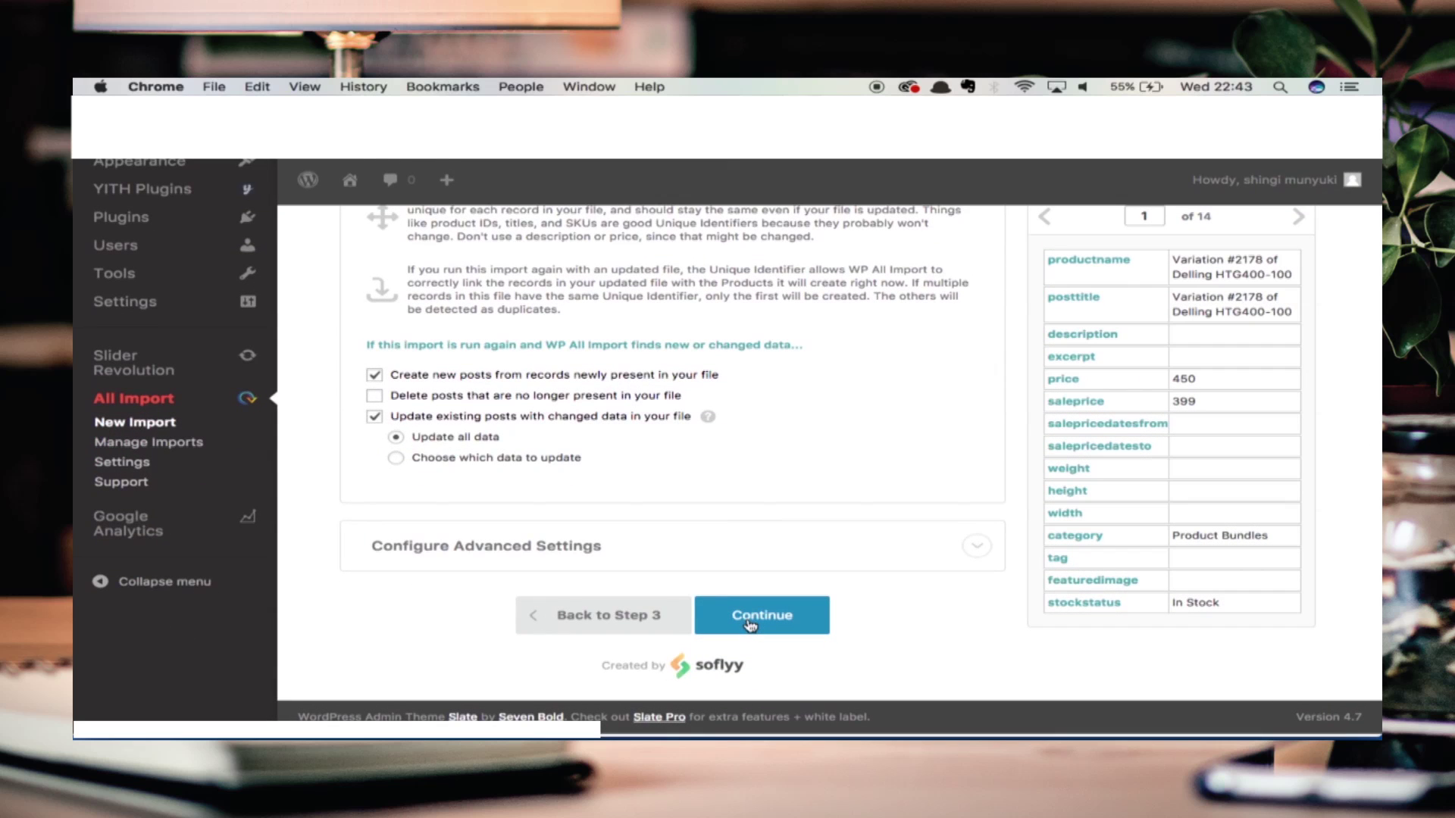
scroll(750, 625, up, 1)
Enable deleting products no longer present in the file and reach the import summary
click(375, 402)
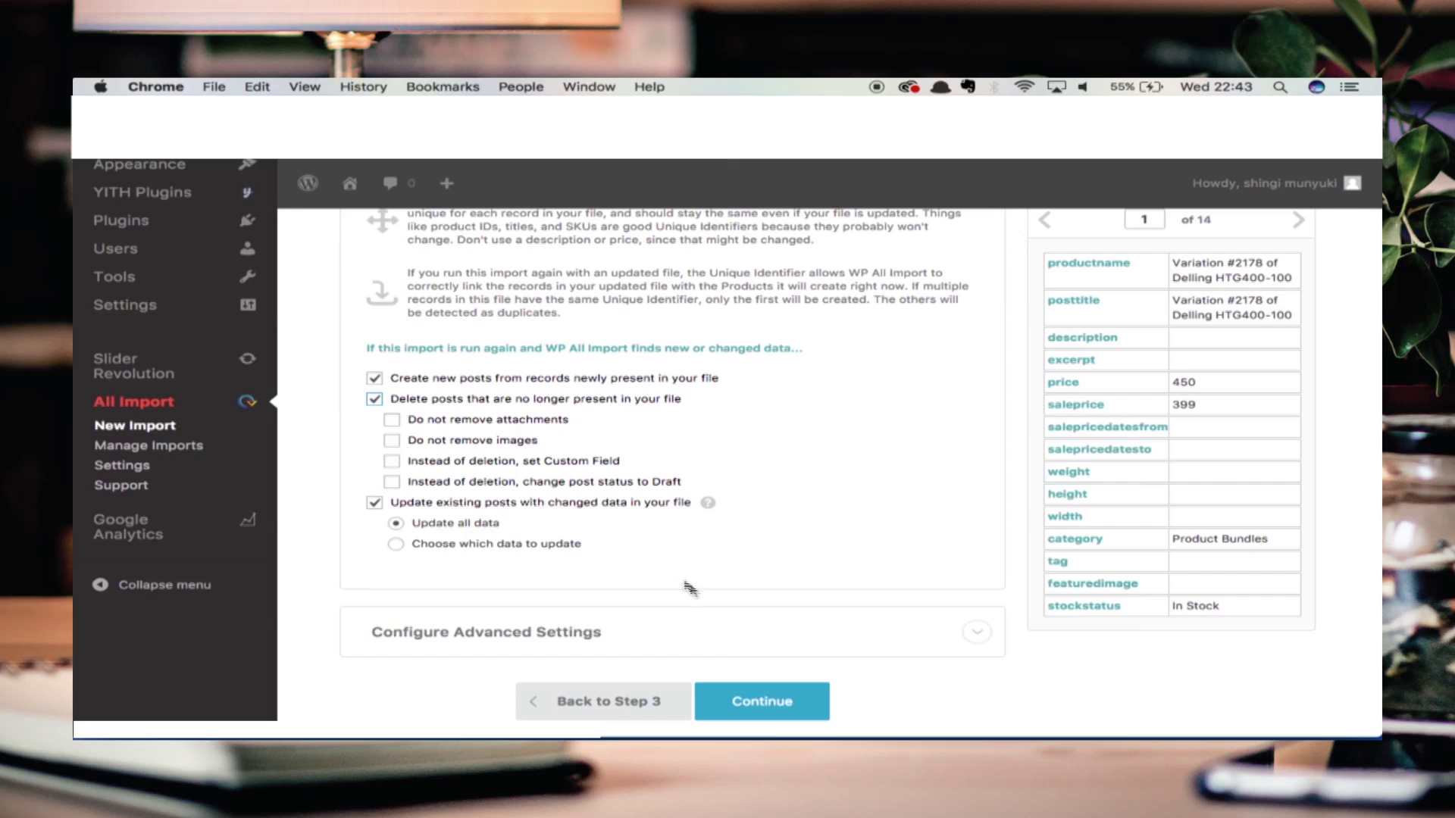
click(767, 632)
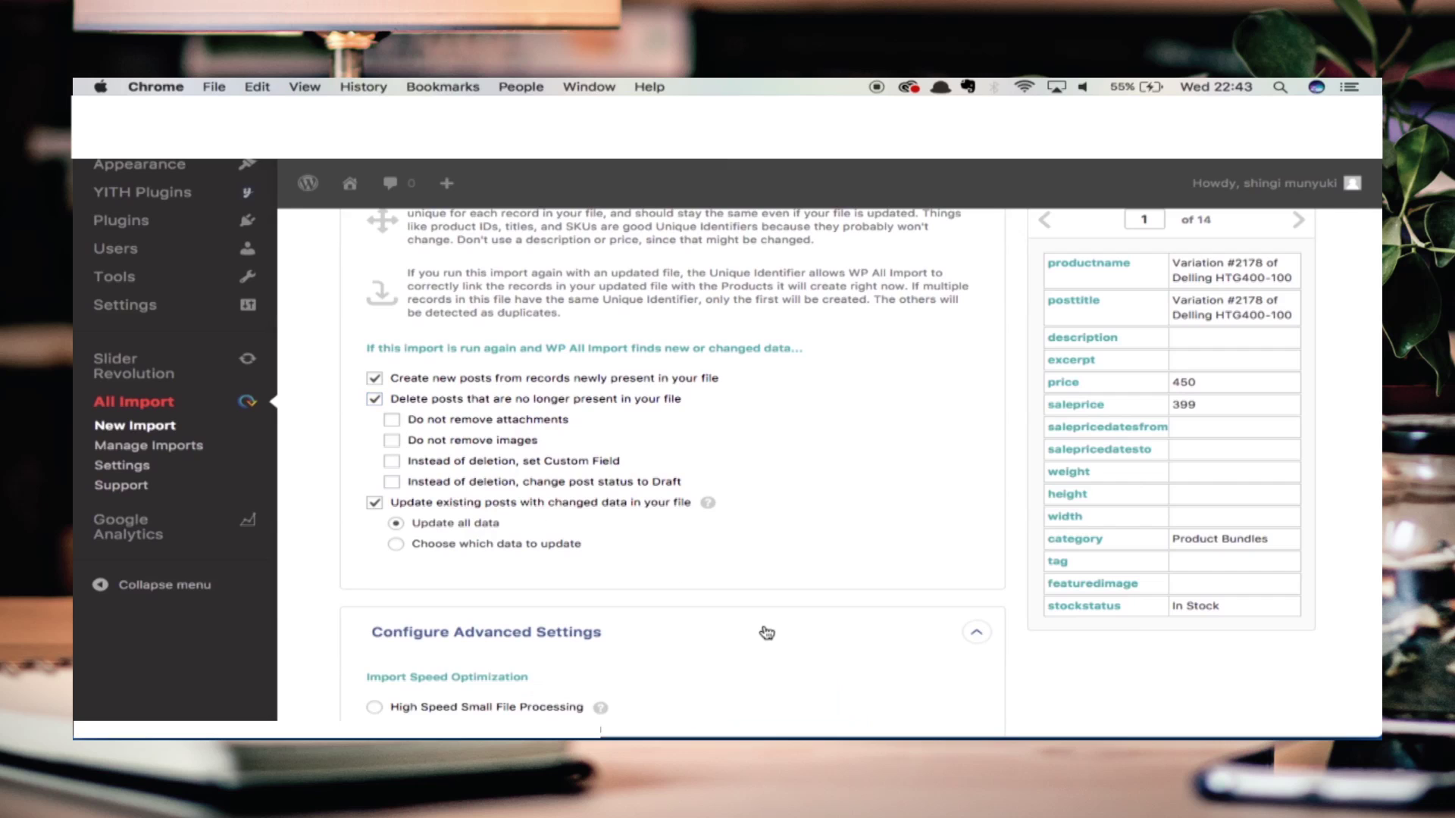
click(767, 633)
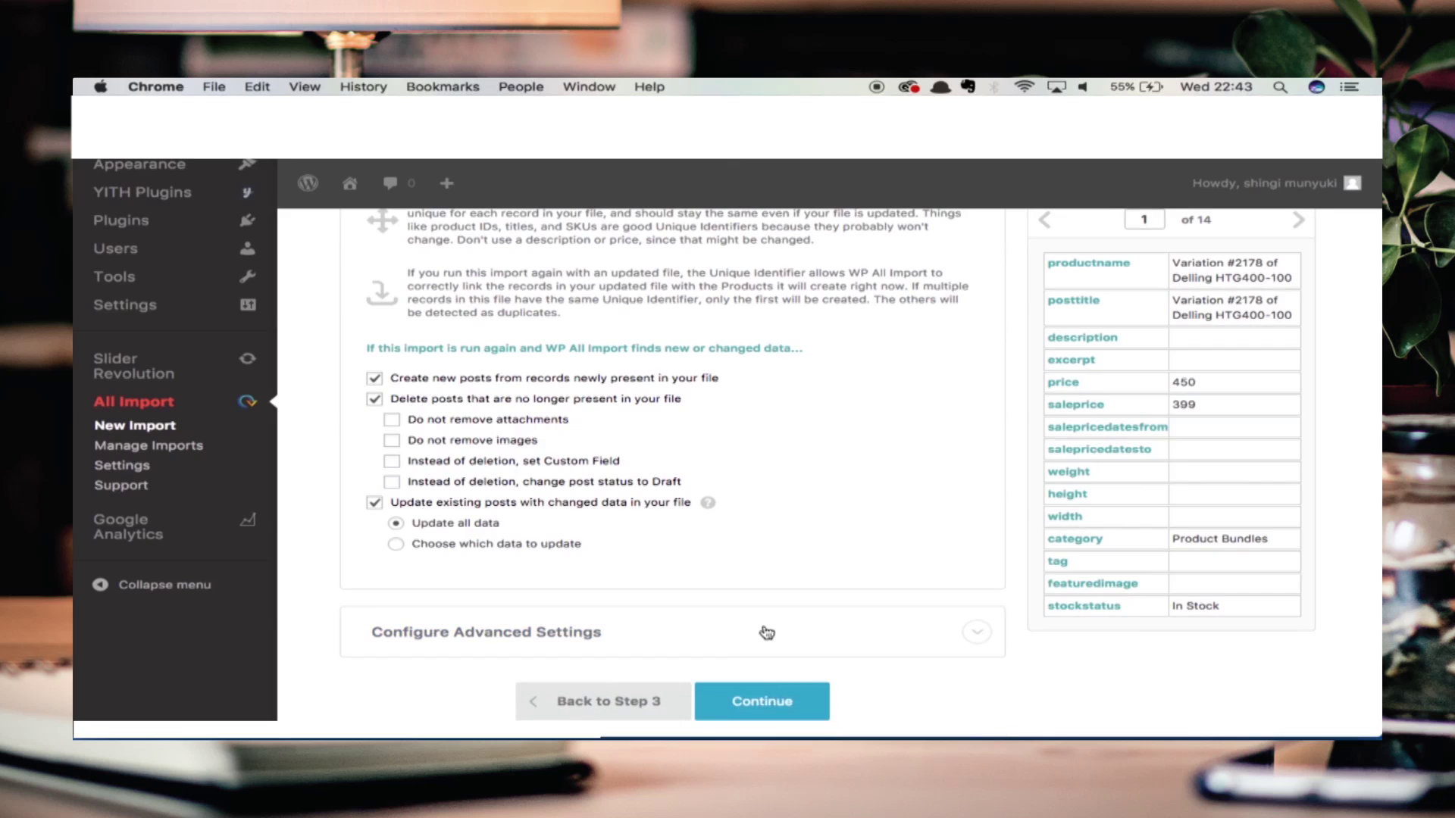
click(764, 703)
scroll(765, 705, down, 5)
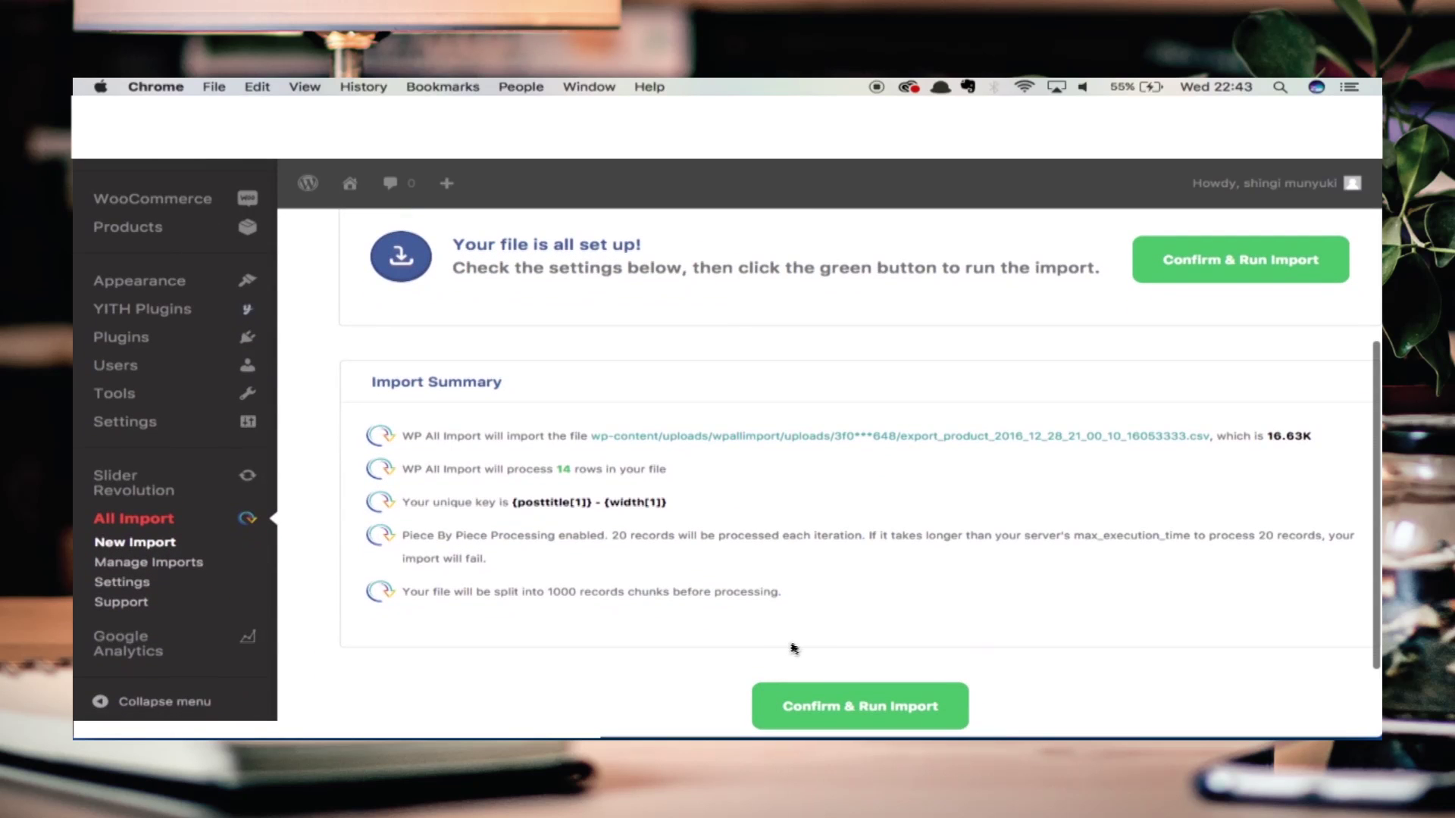
Run the WP All Import job on the 14 records from export_product_2016_12_28_21_00_10_16053333.csv until Import Complete
click(866, 720)
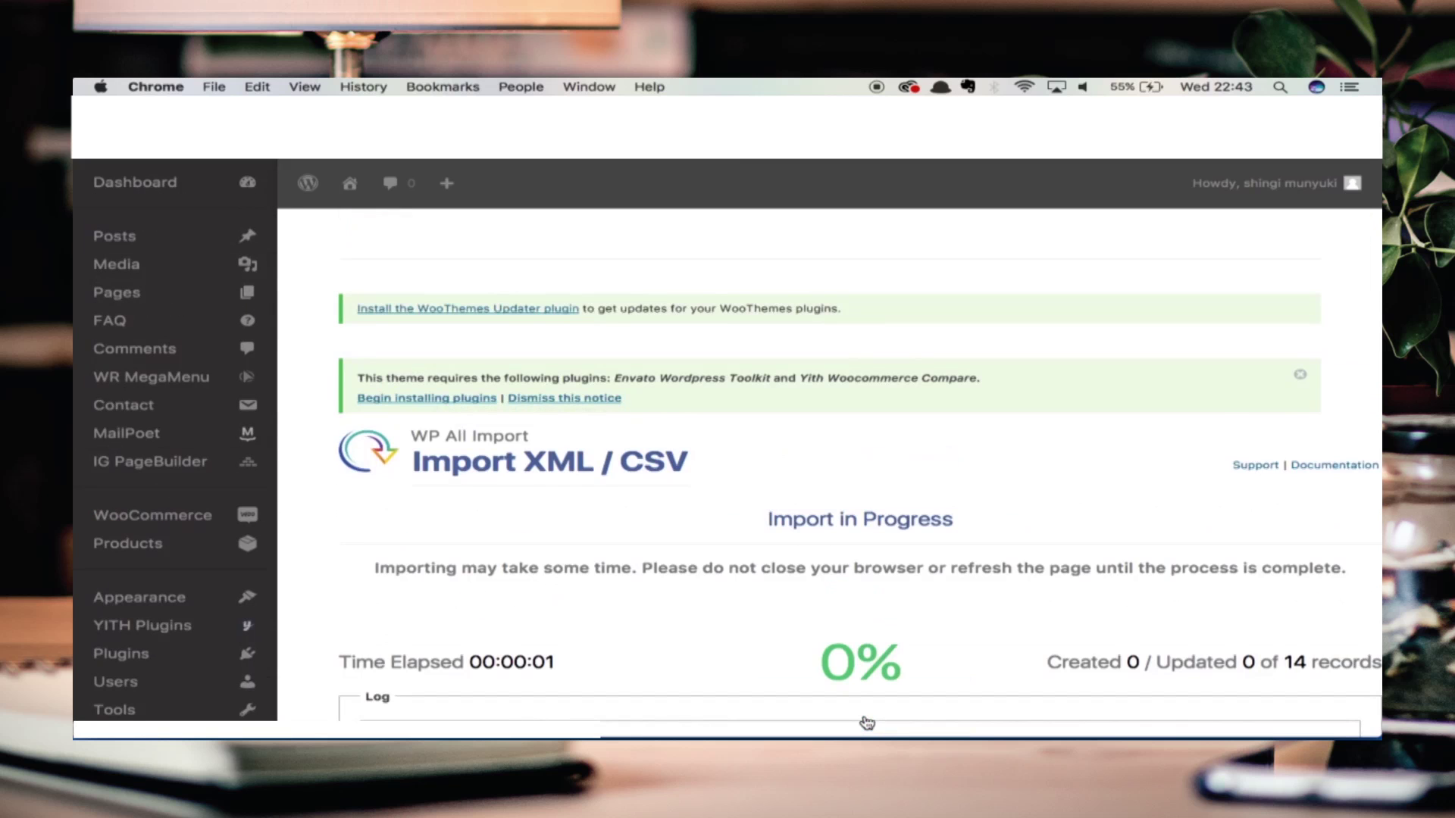
scroll(867, 722, down, 5)
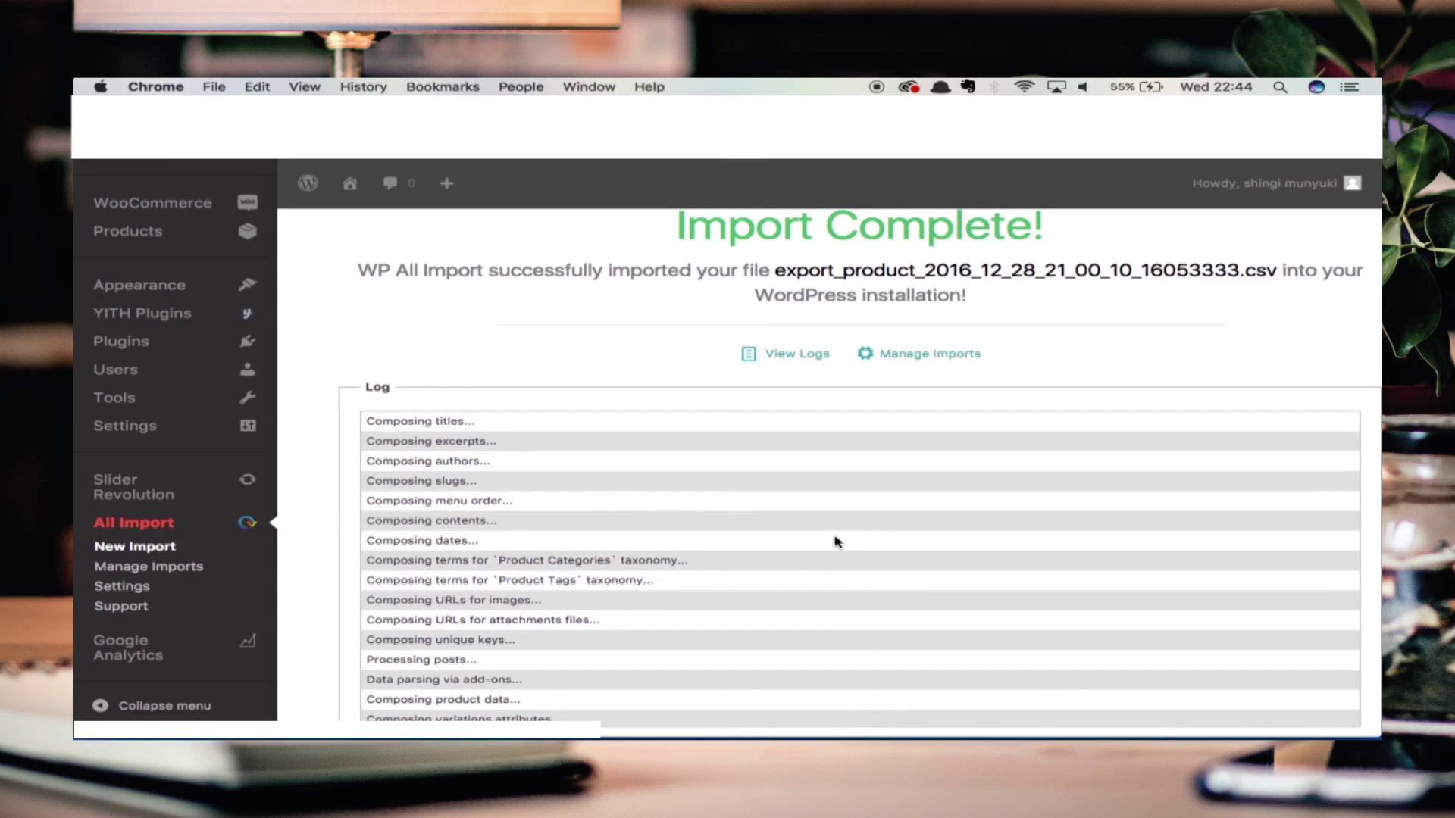
scroll(227, 425, down, 2)
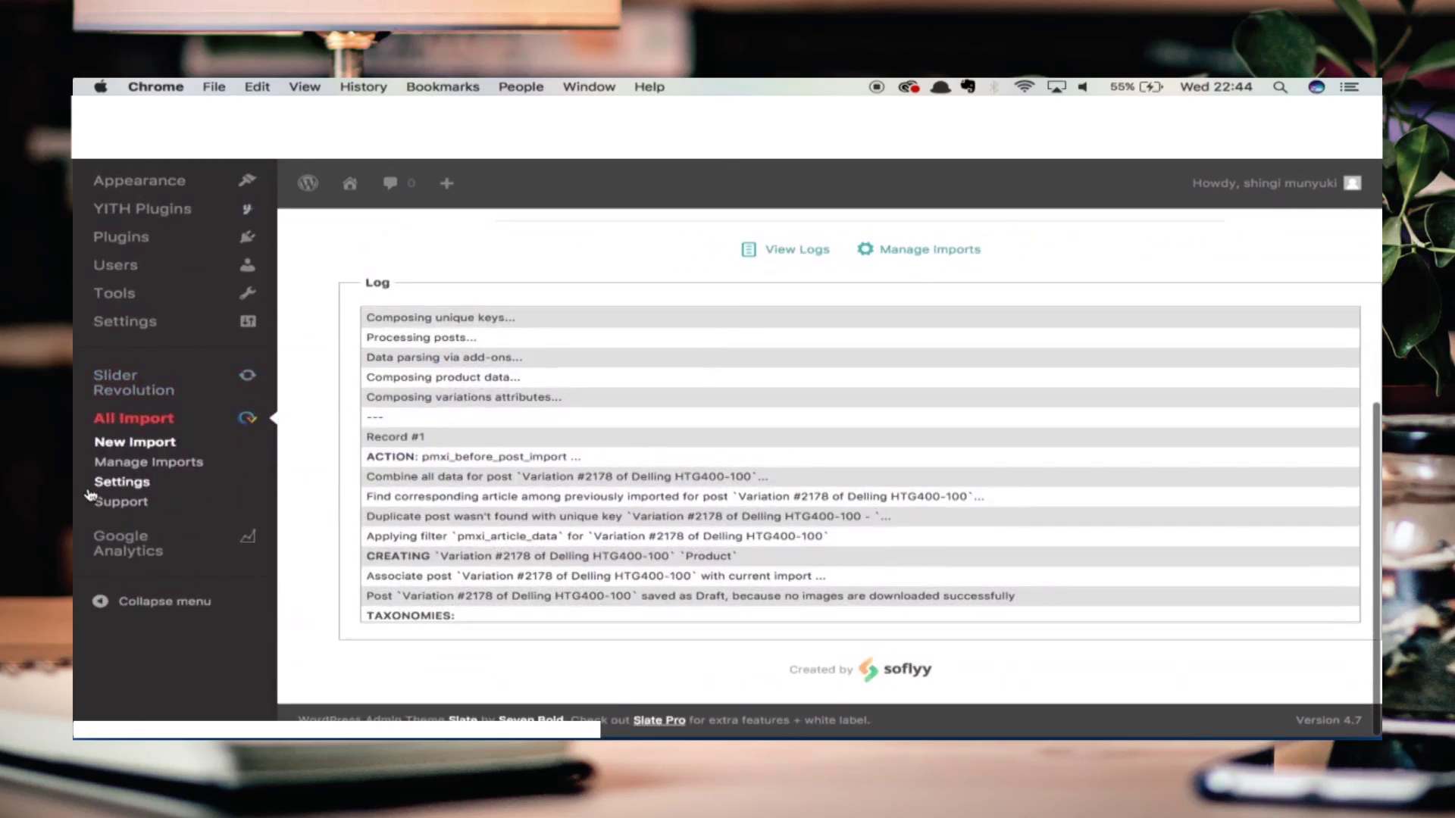
scroll(88, 496, up, 5)
mouse_move(118, 499)
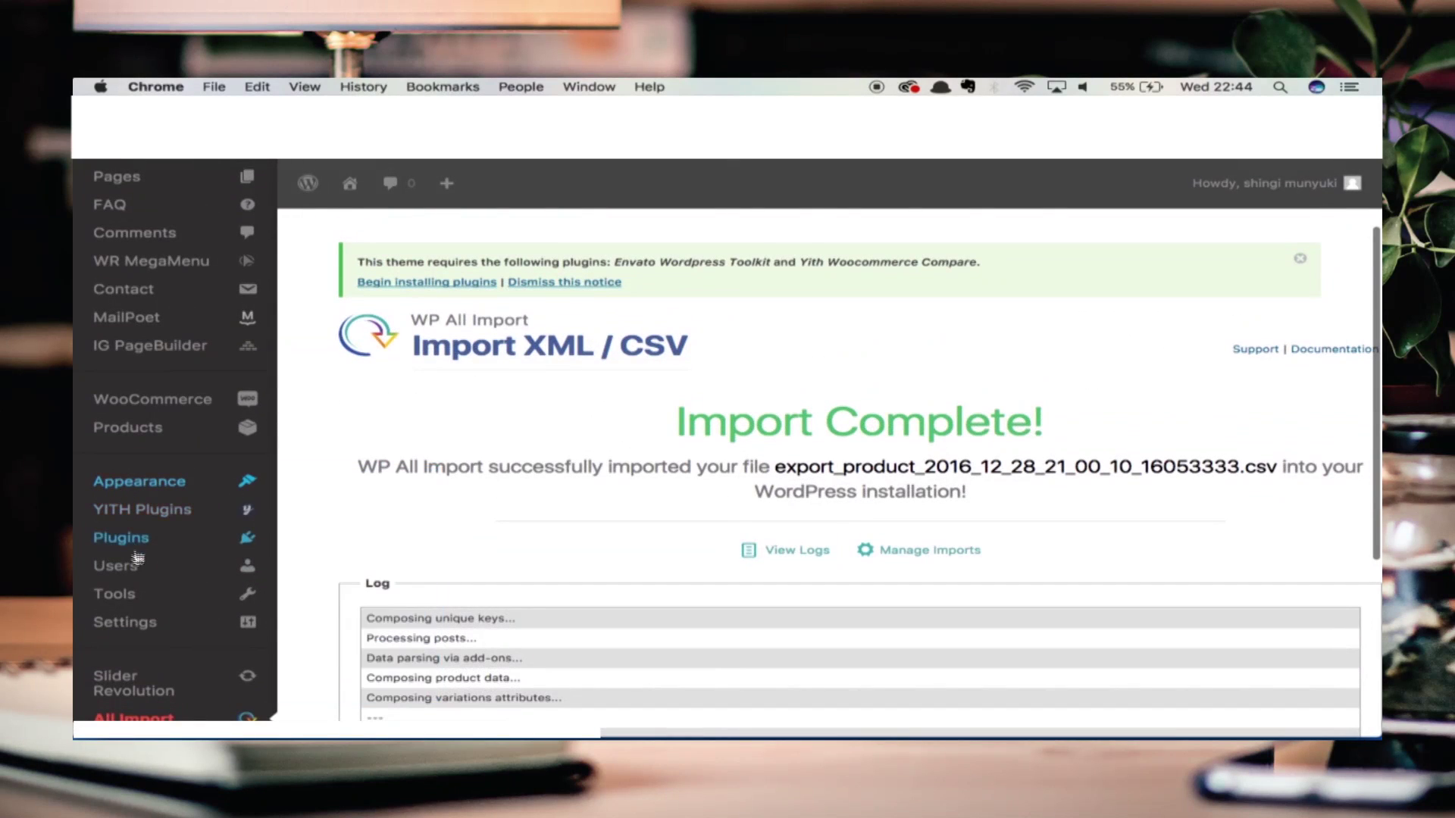
mouse_move(134, 589)
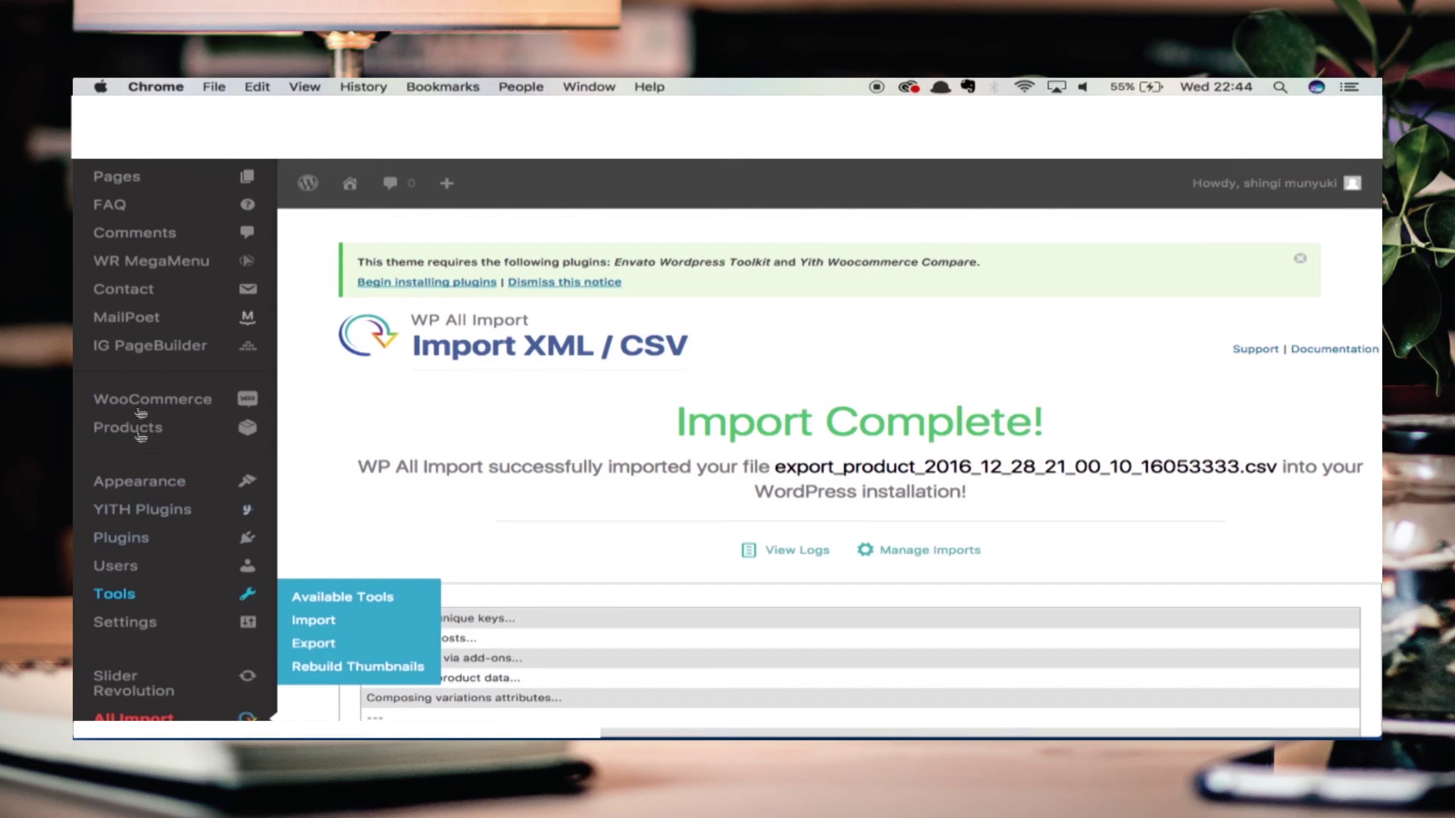
mouse_move(144, 431)
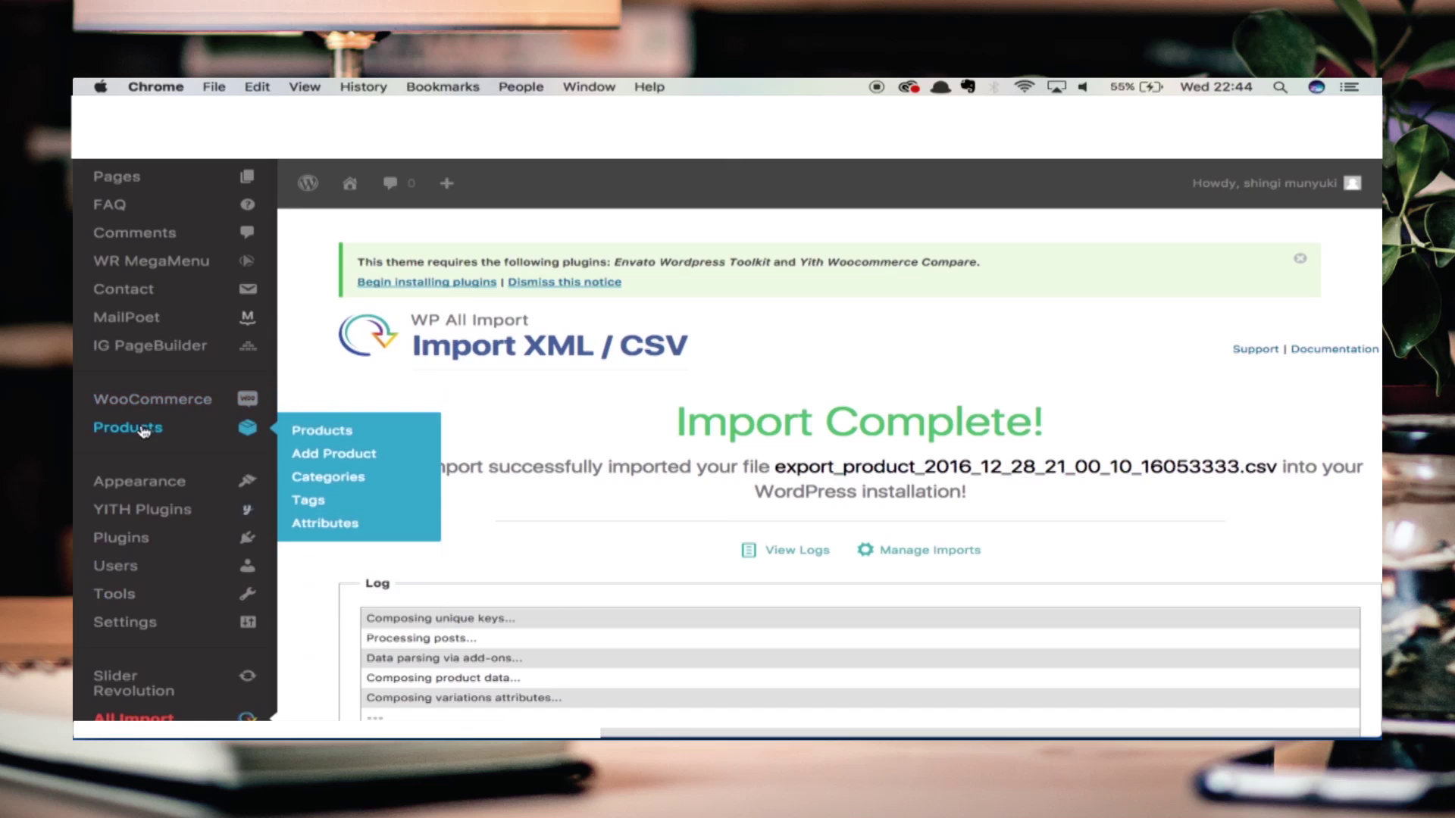
click(322, 432)
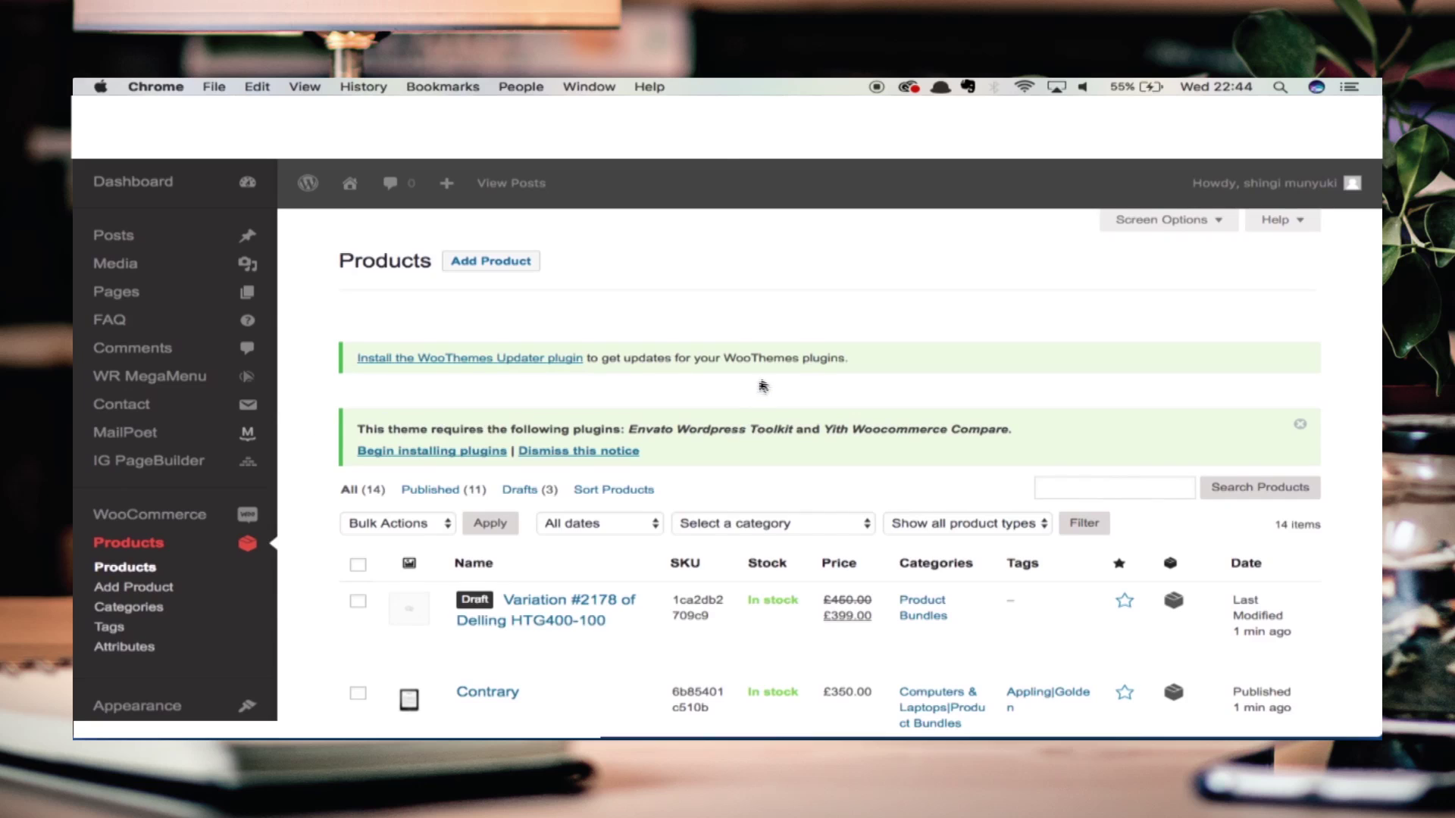
scroll(765, 382, down, 3)
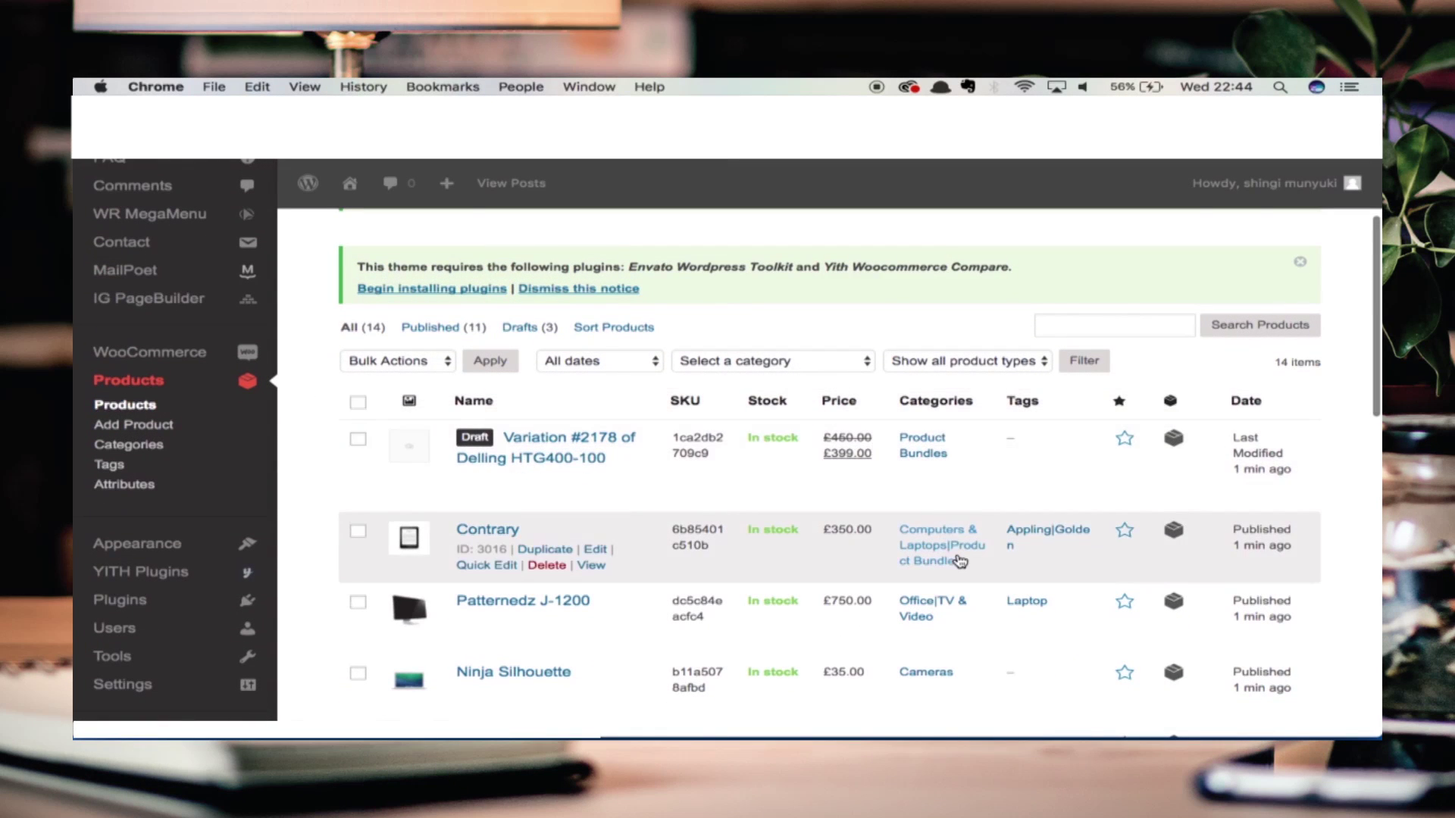
scroll(960, 560, down, 7)
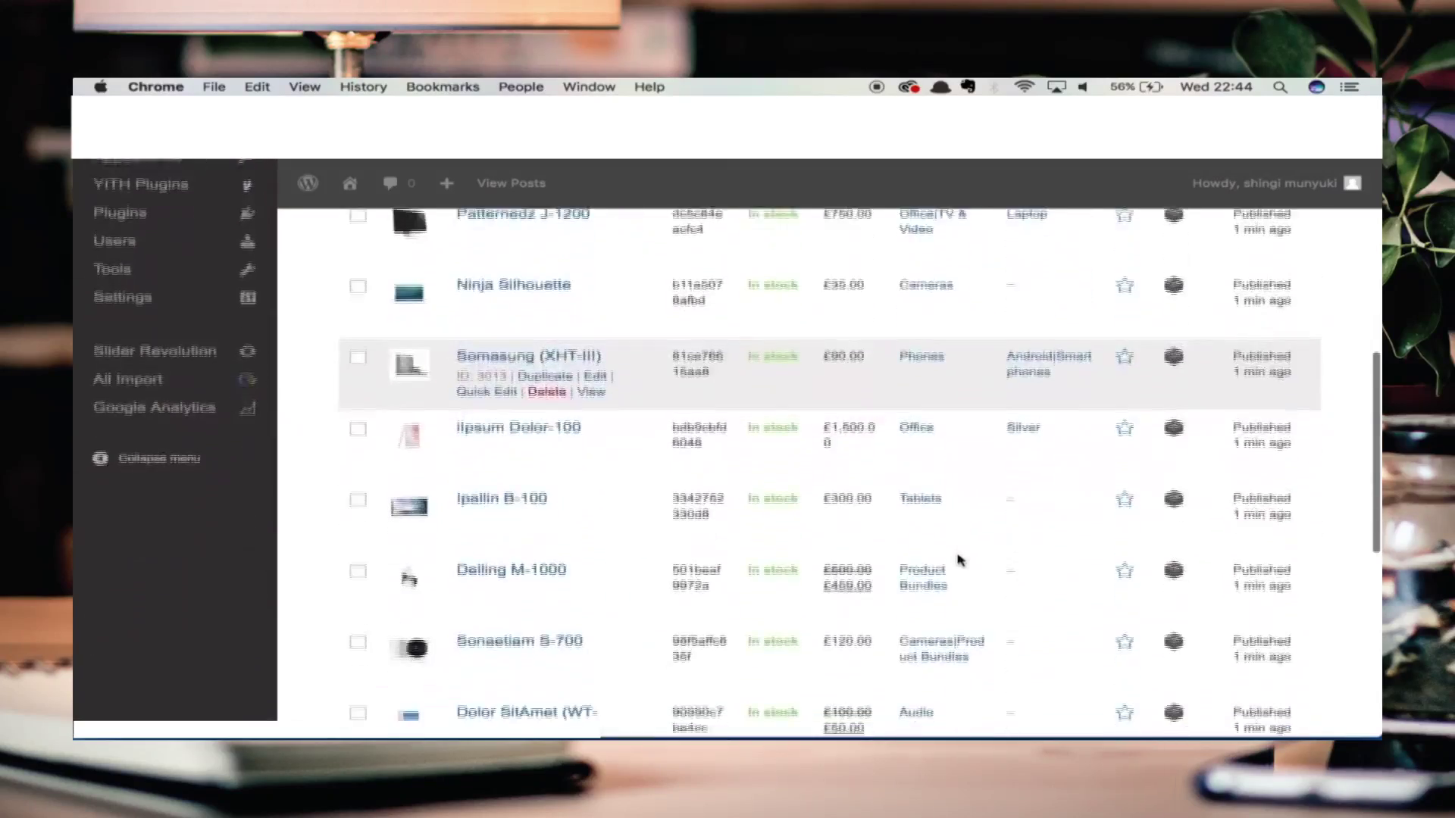
scroll(959, 561, down, 7)
scroll(959, 561, up, 9)
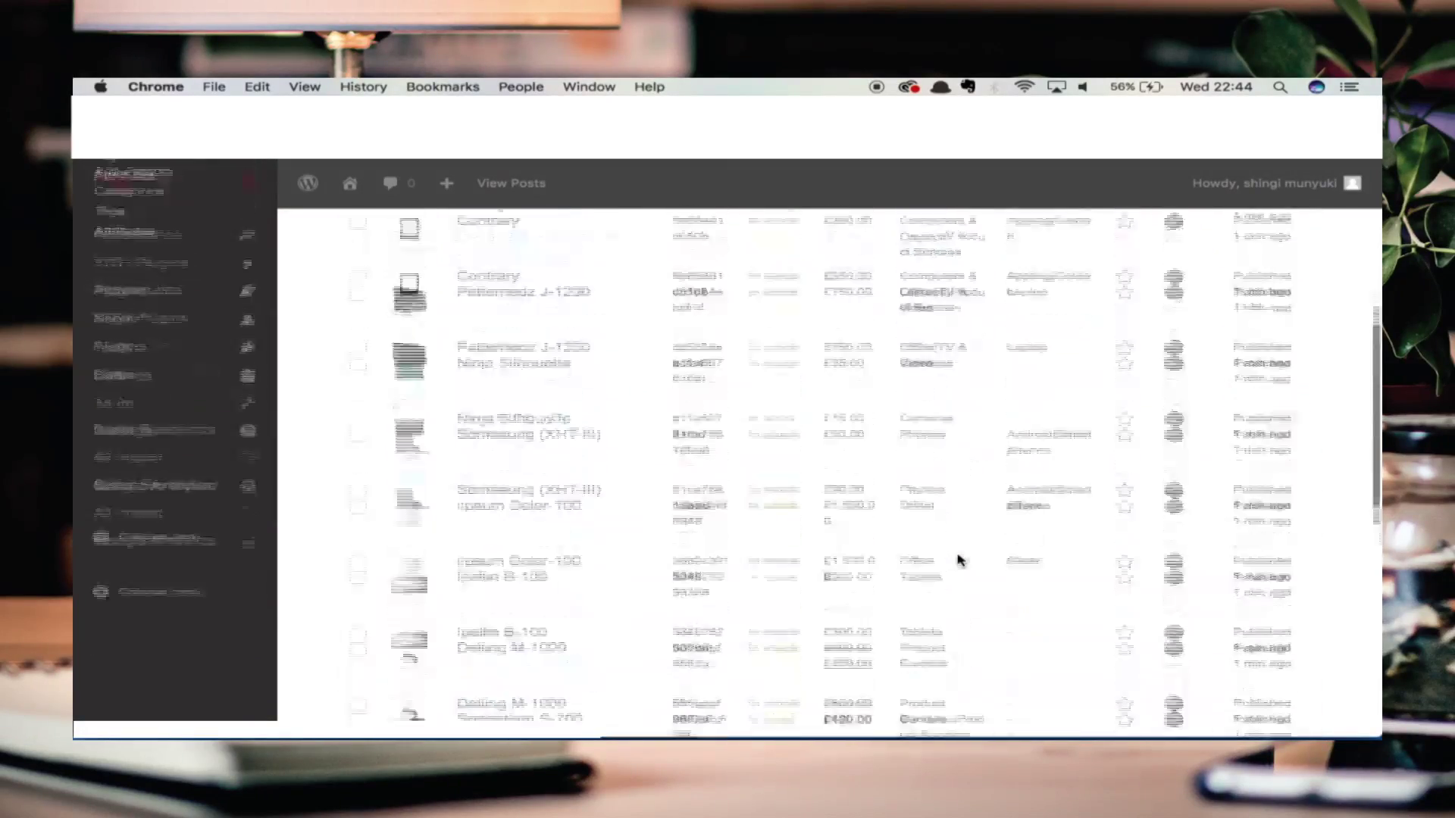
scroll(958, 560, up, 5)
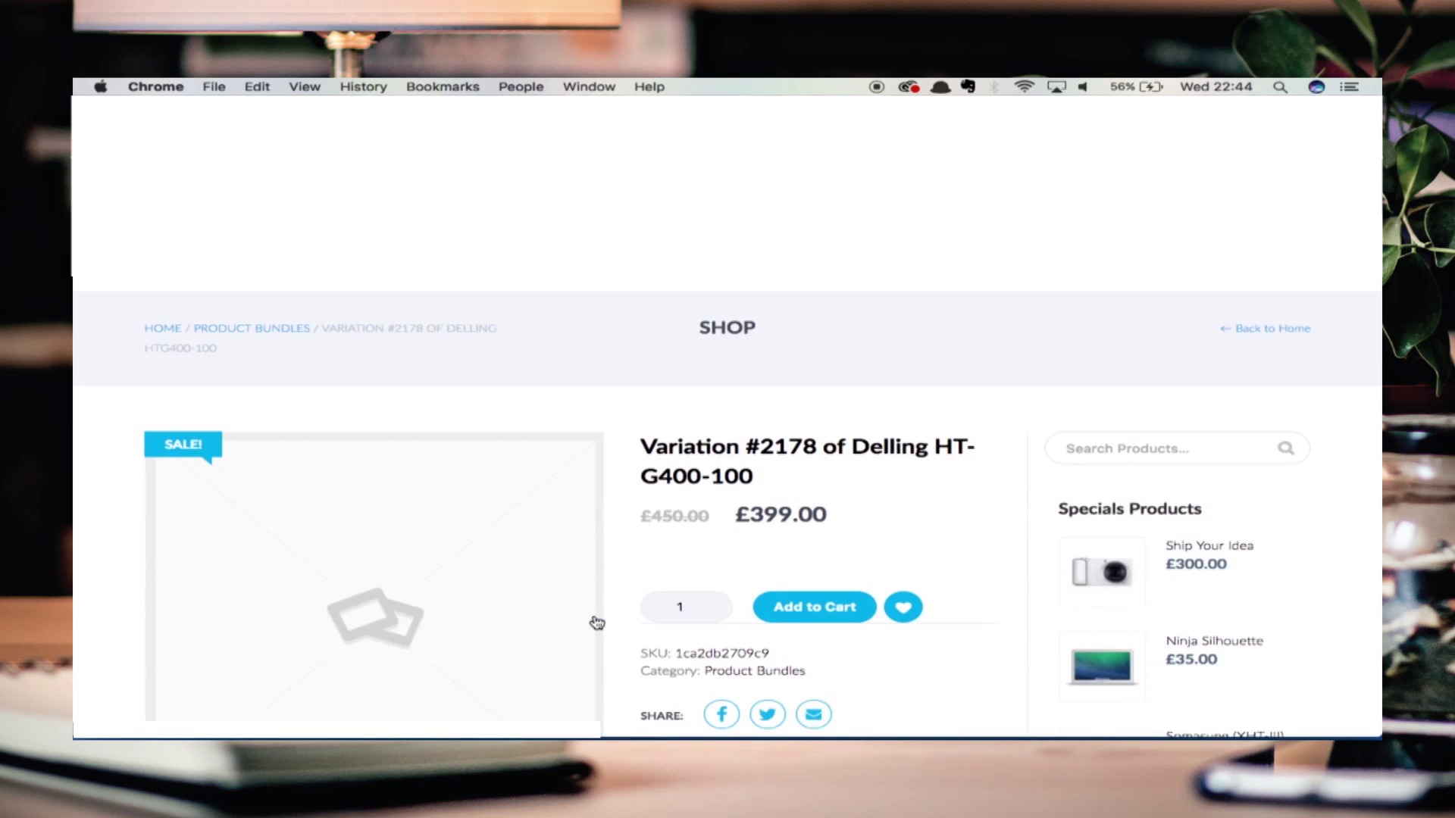
Open the Dell HTG400-100 related product page (£35.99) from Related Products and review it
scroll(597, 623, down, 3)
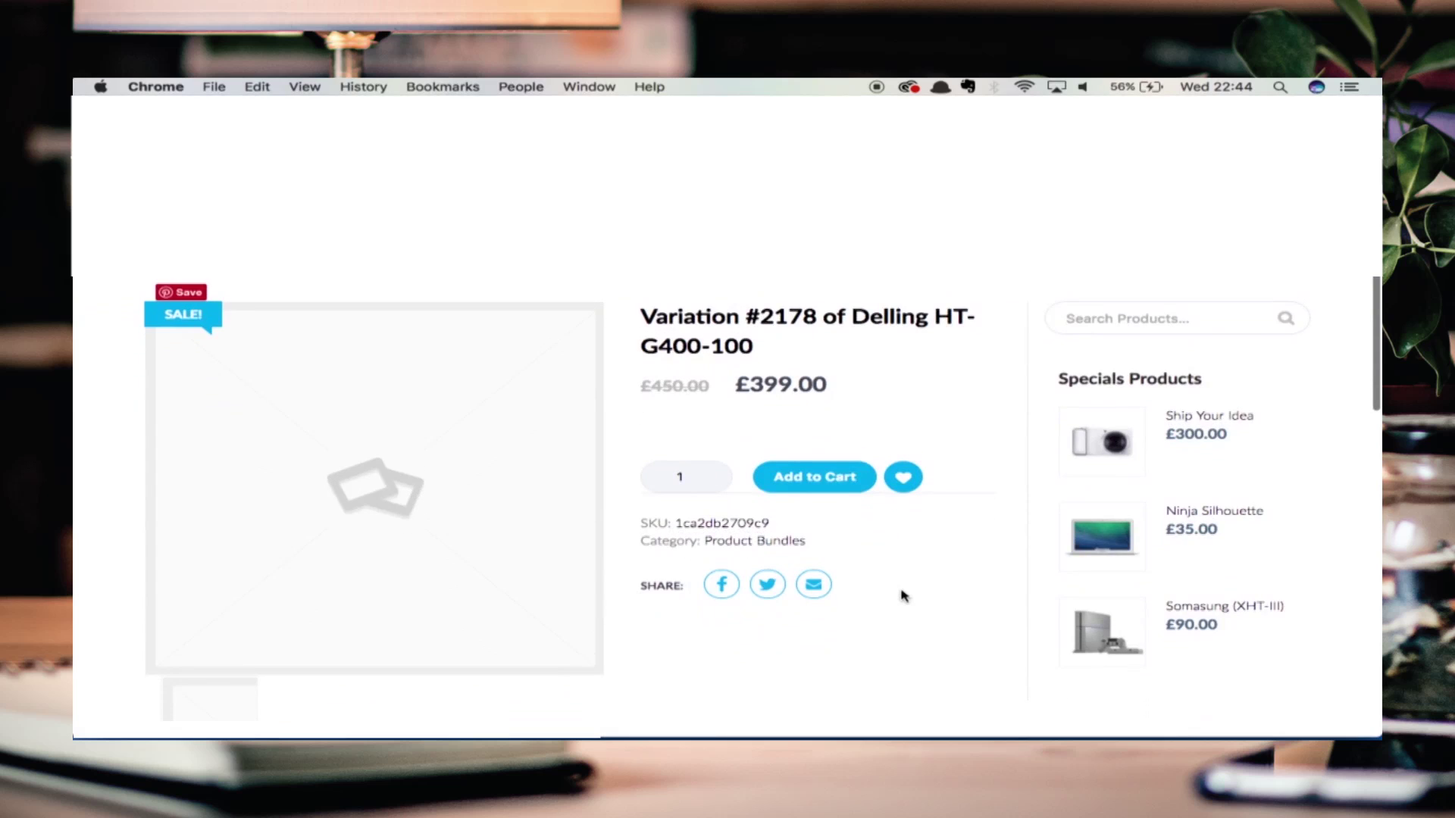
scroll(903, 595, down, 8)
mouse_move(287, 551)
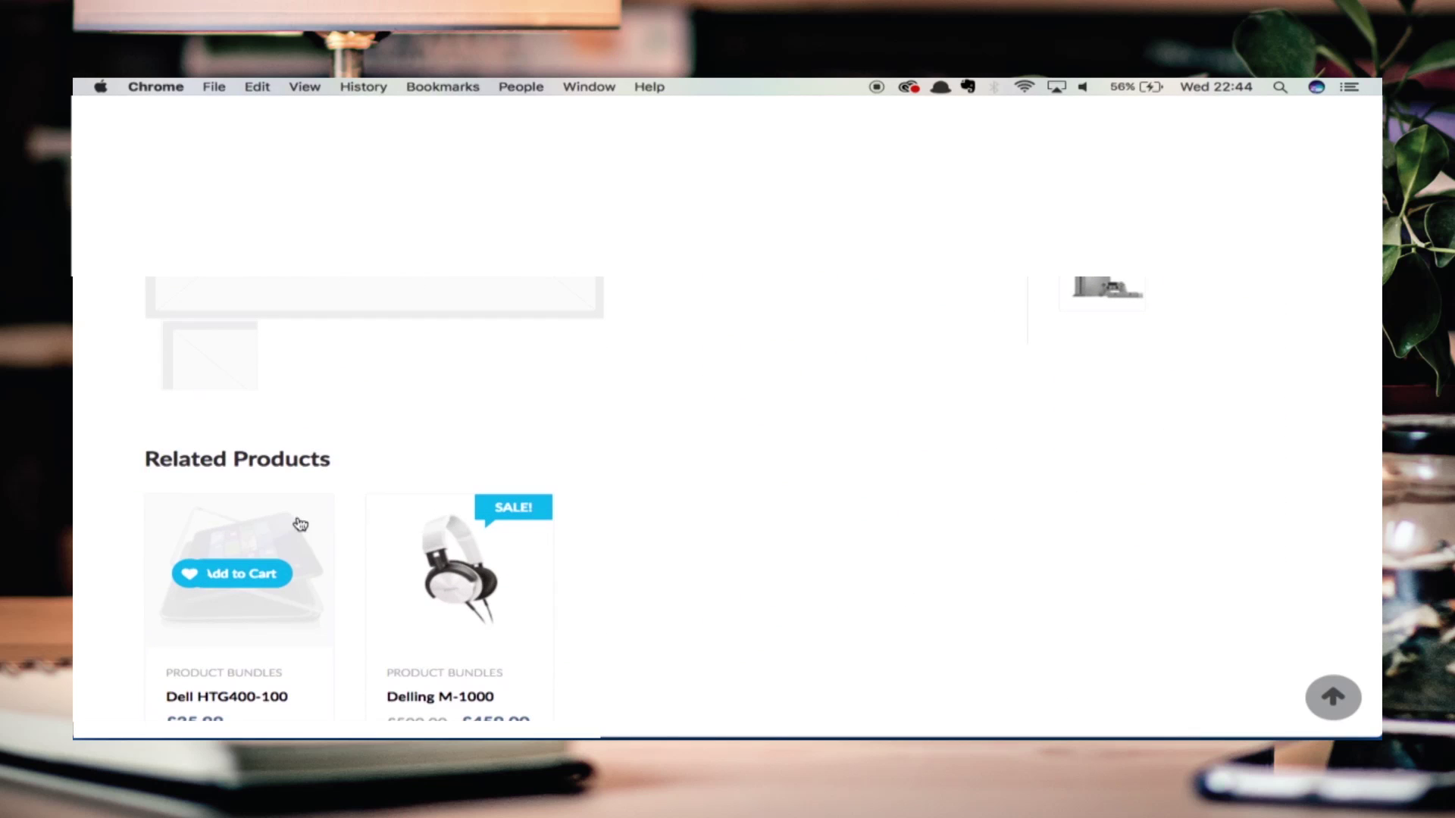
click(301, 524)
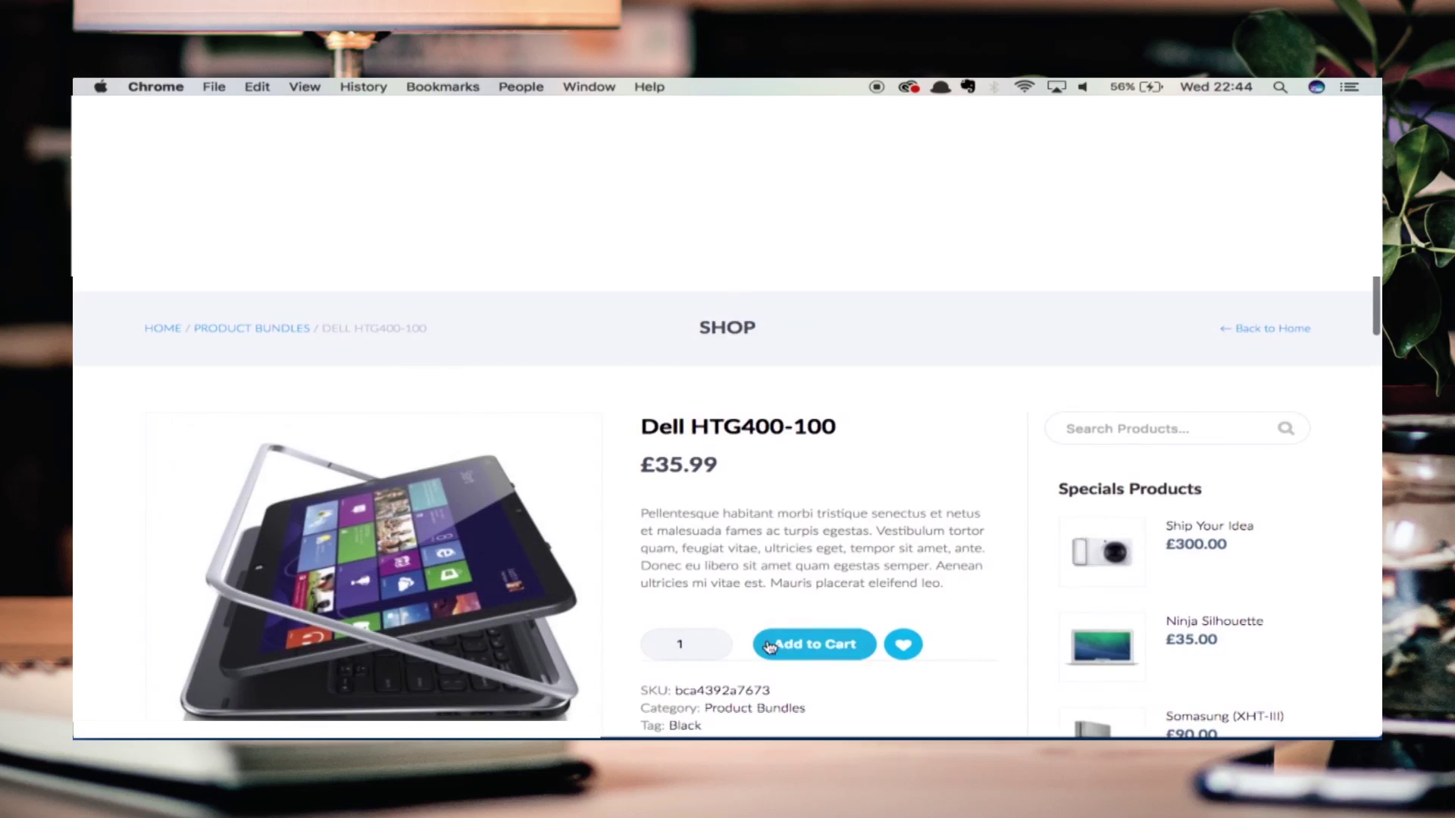
scroll(710, 544, down, 10)
scroll(710, 544, down, 8)
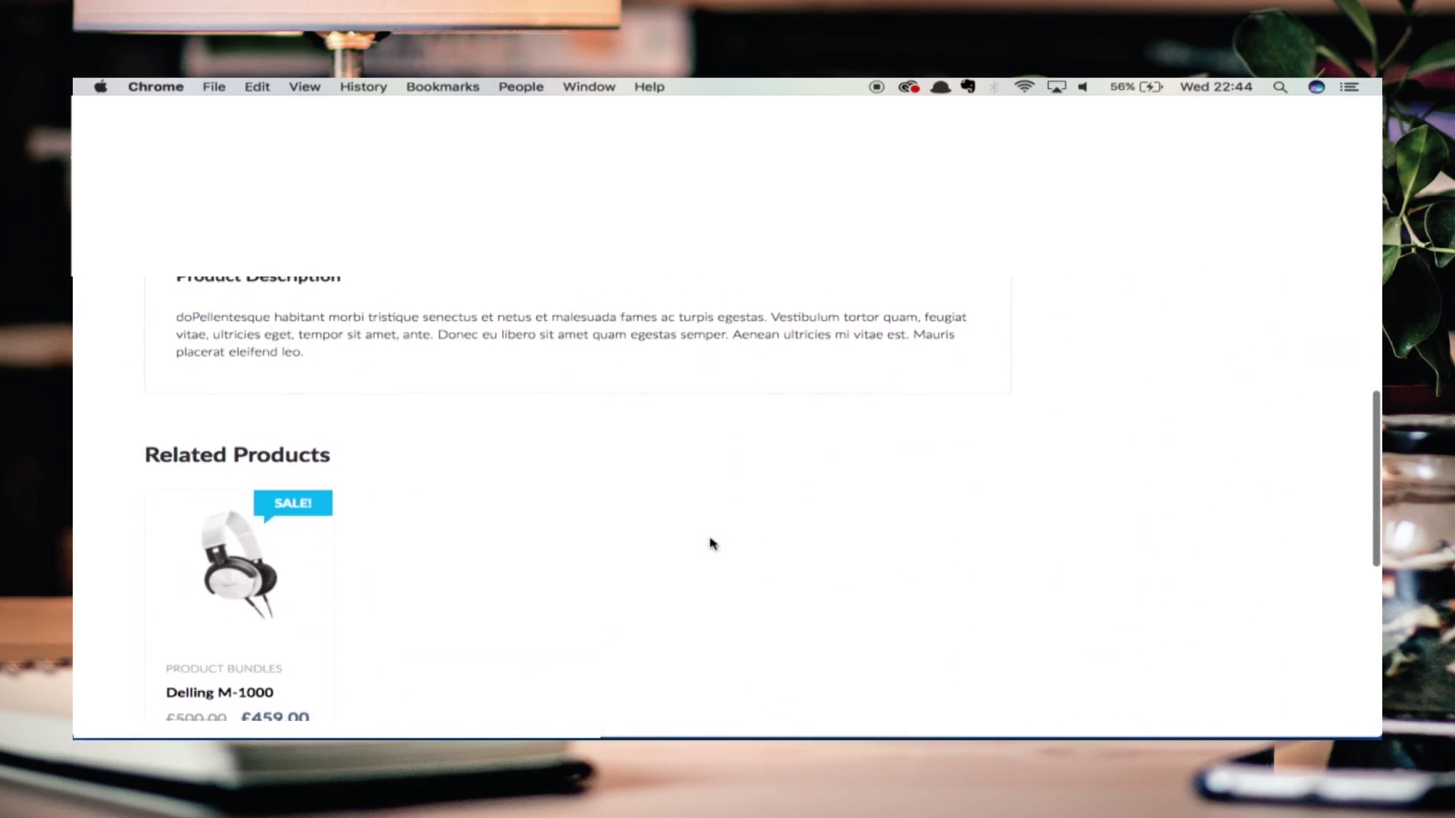
scroll(711, 544, up, 15)
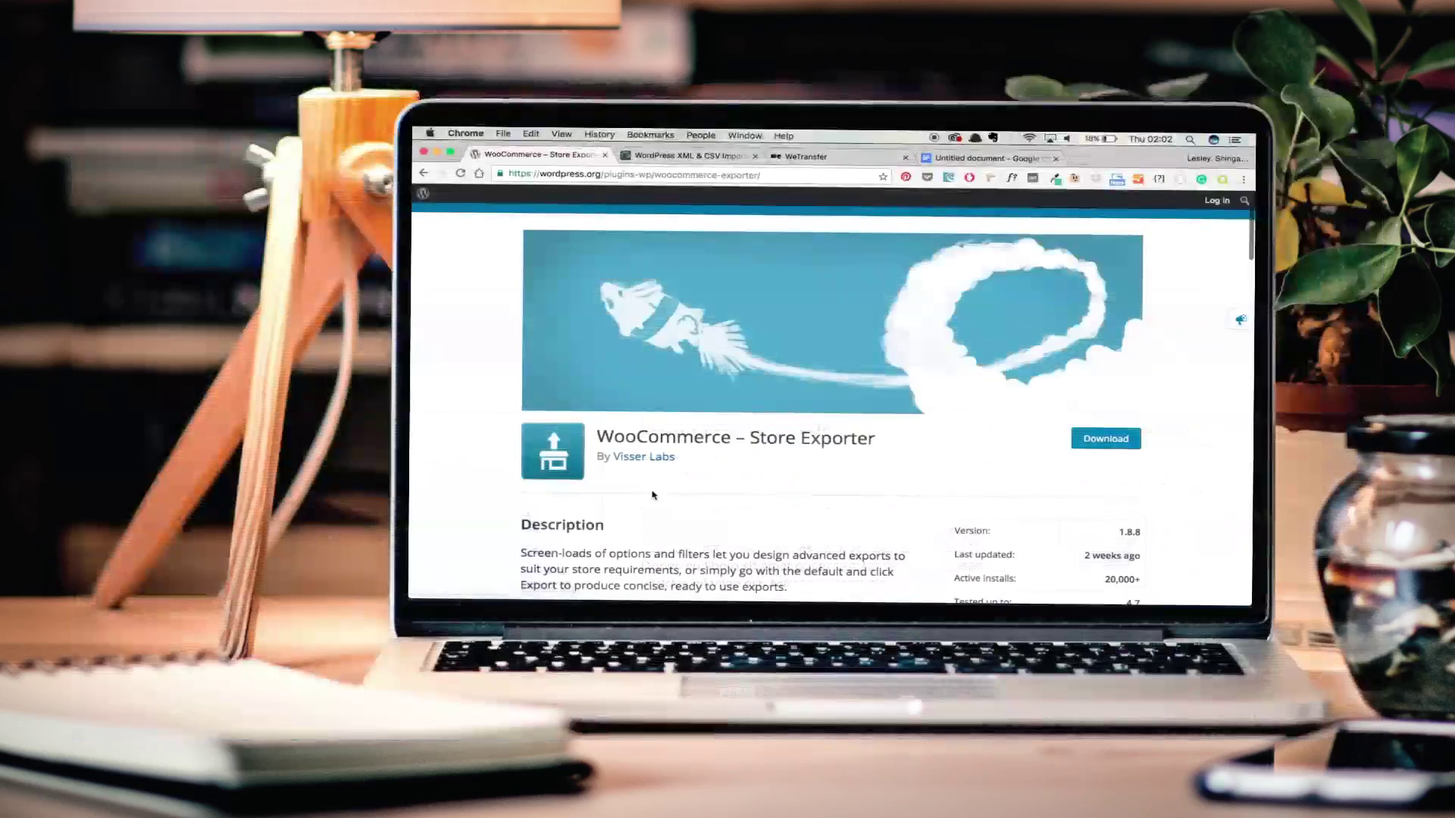
scroll(651, 496, down, 3)
scroll(652, 495, down, 2)
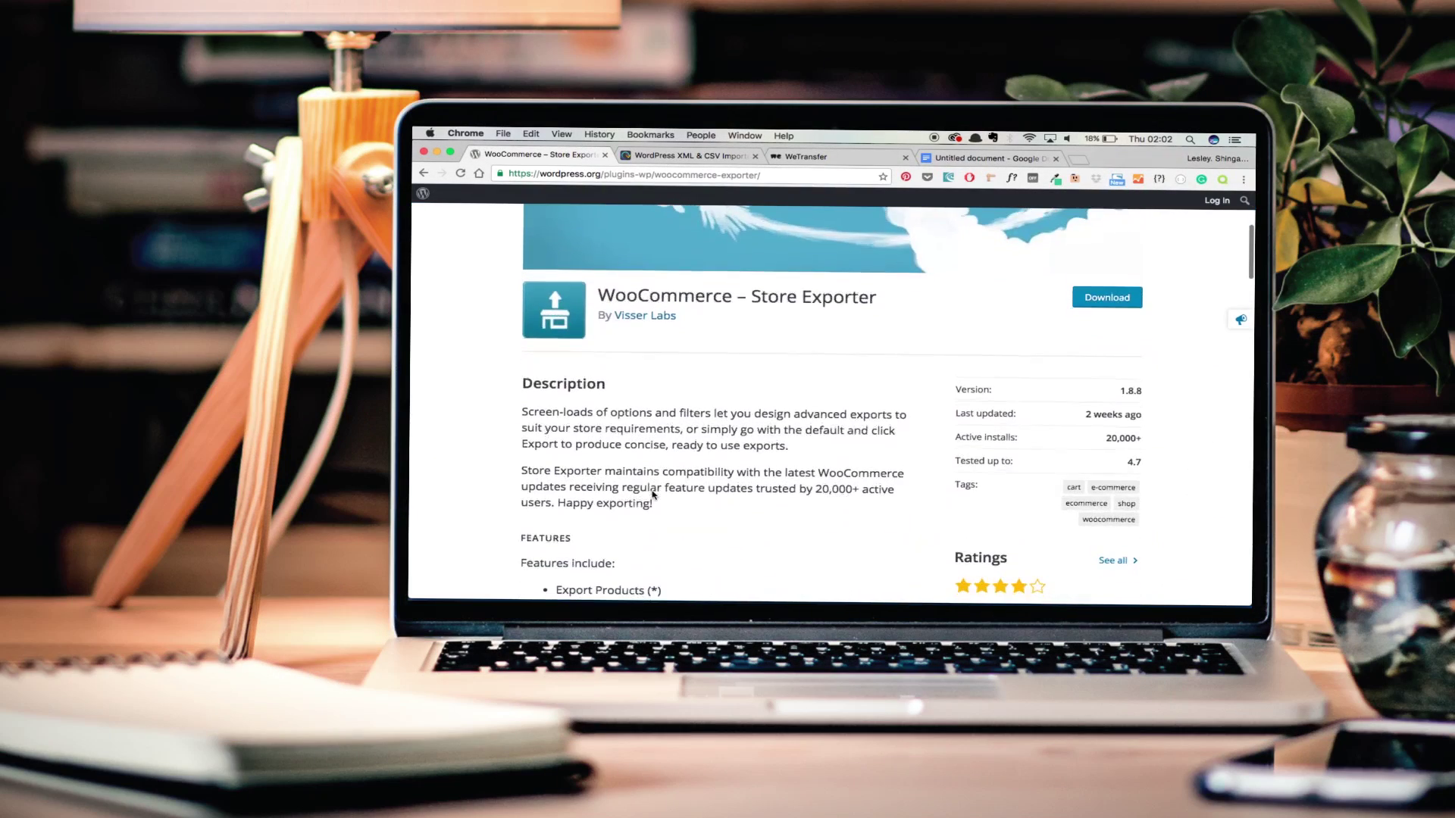
scroll(652, 492, down, 5)
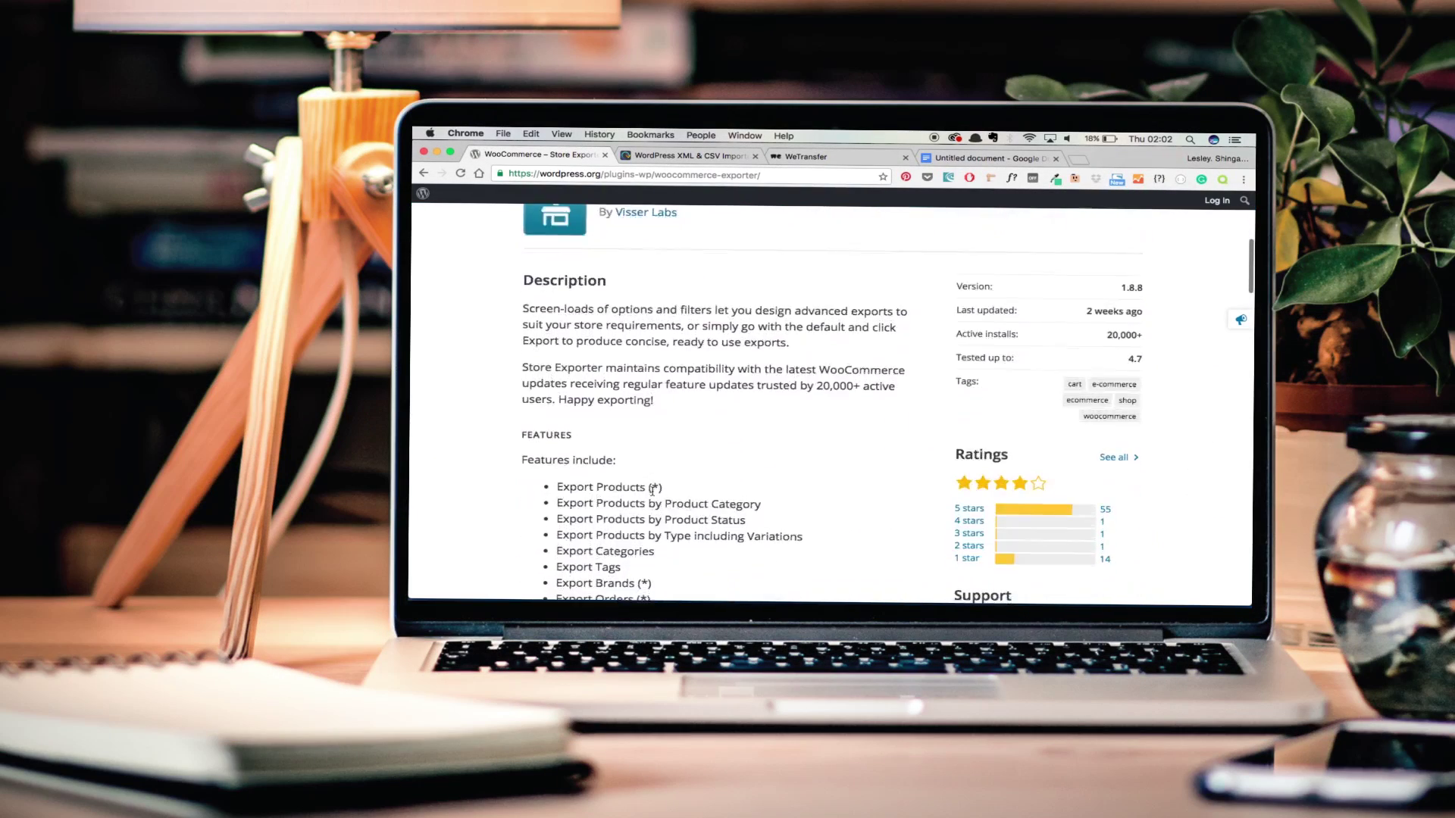
scroll(652, 492, down, 2)
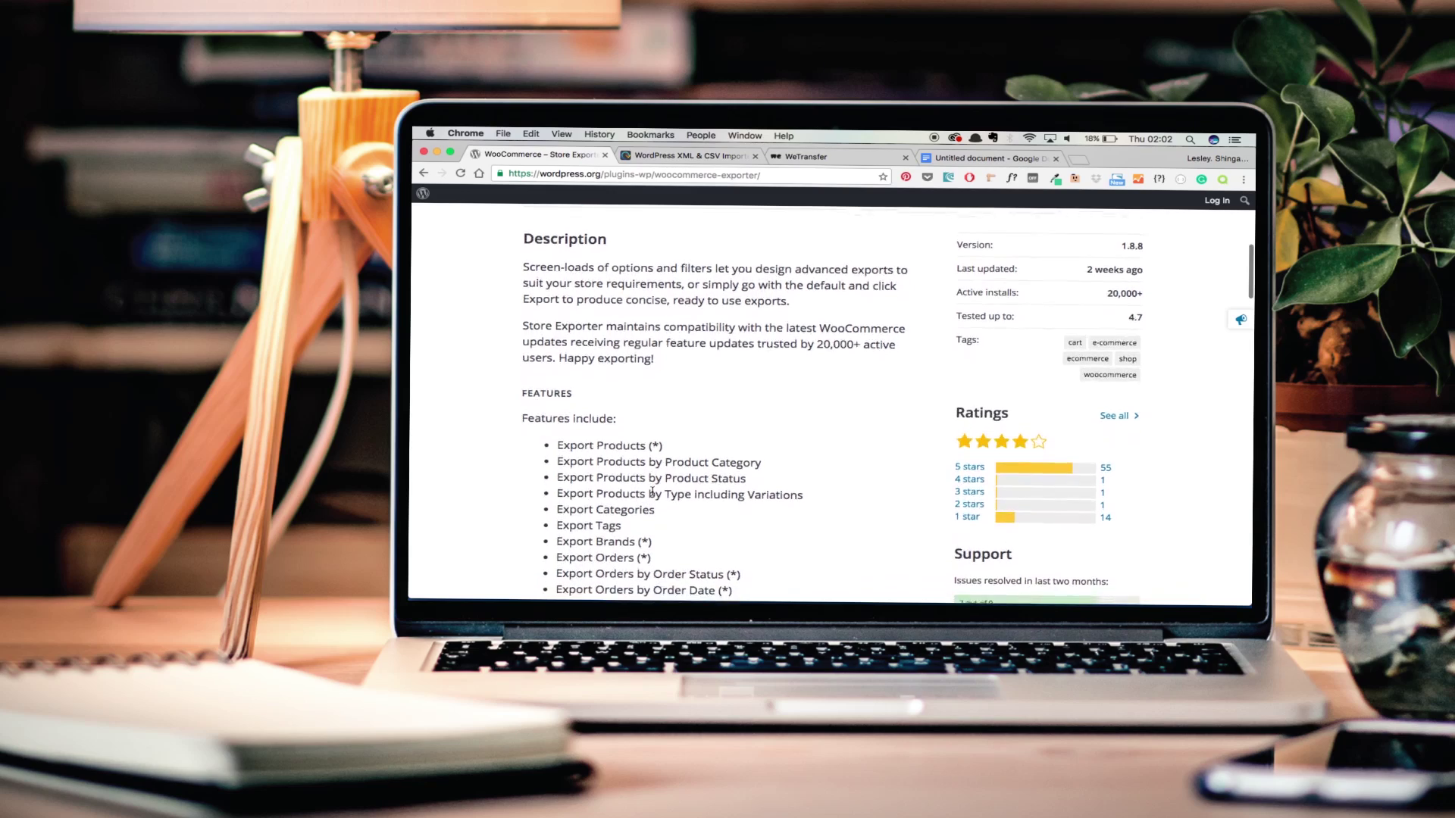
scroll(653, 491, down, 2)
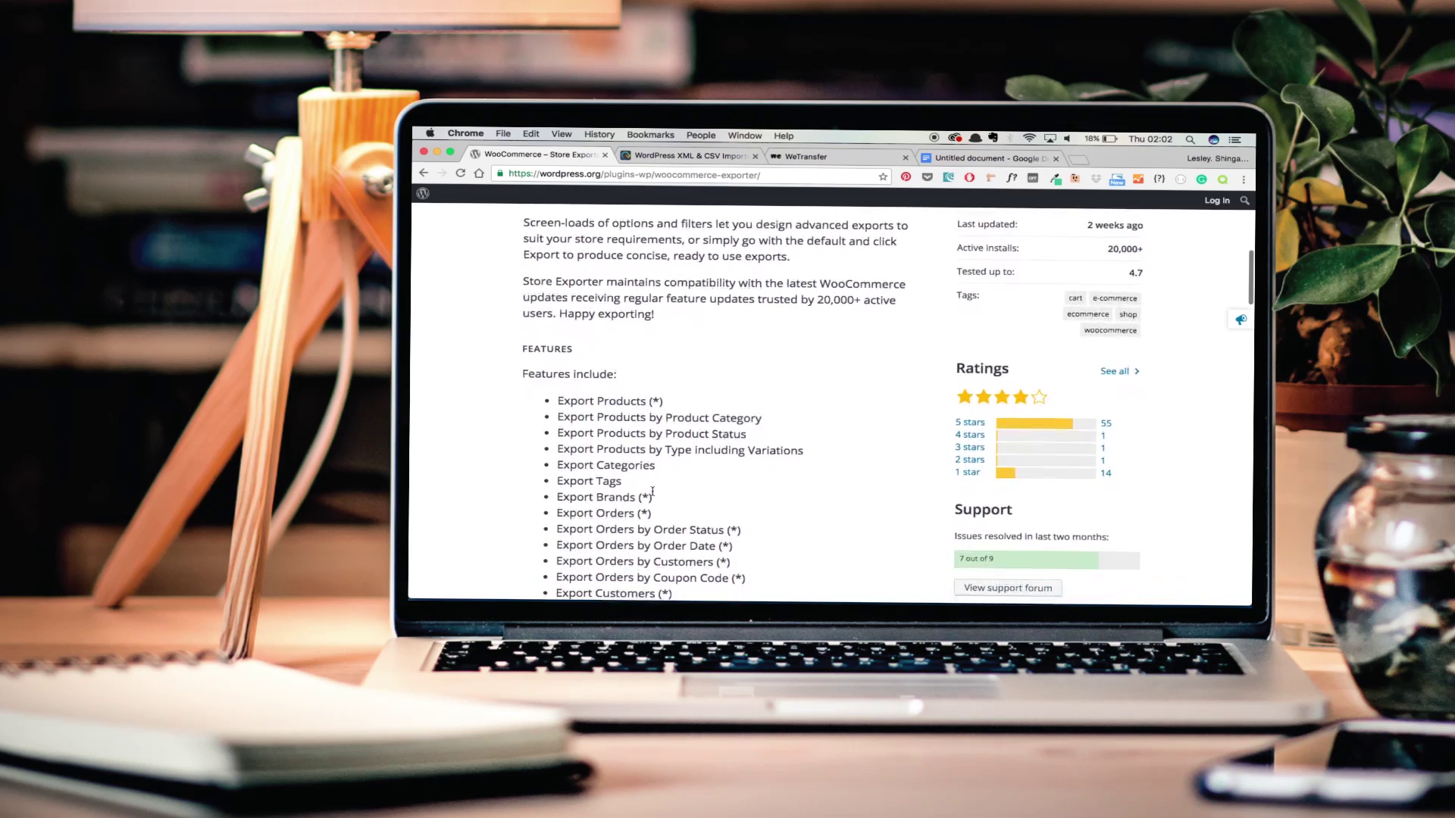
scroll(652, 491, down, 3)
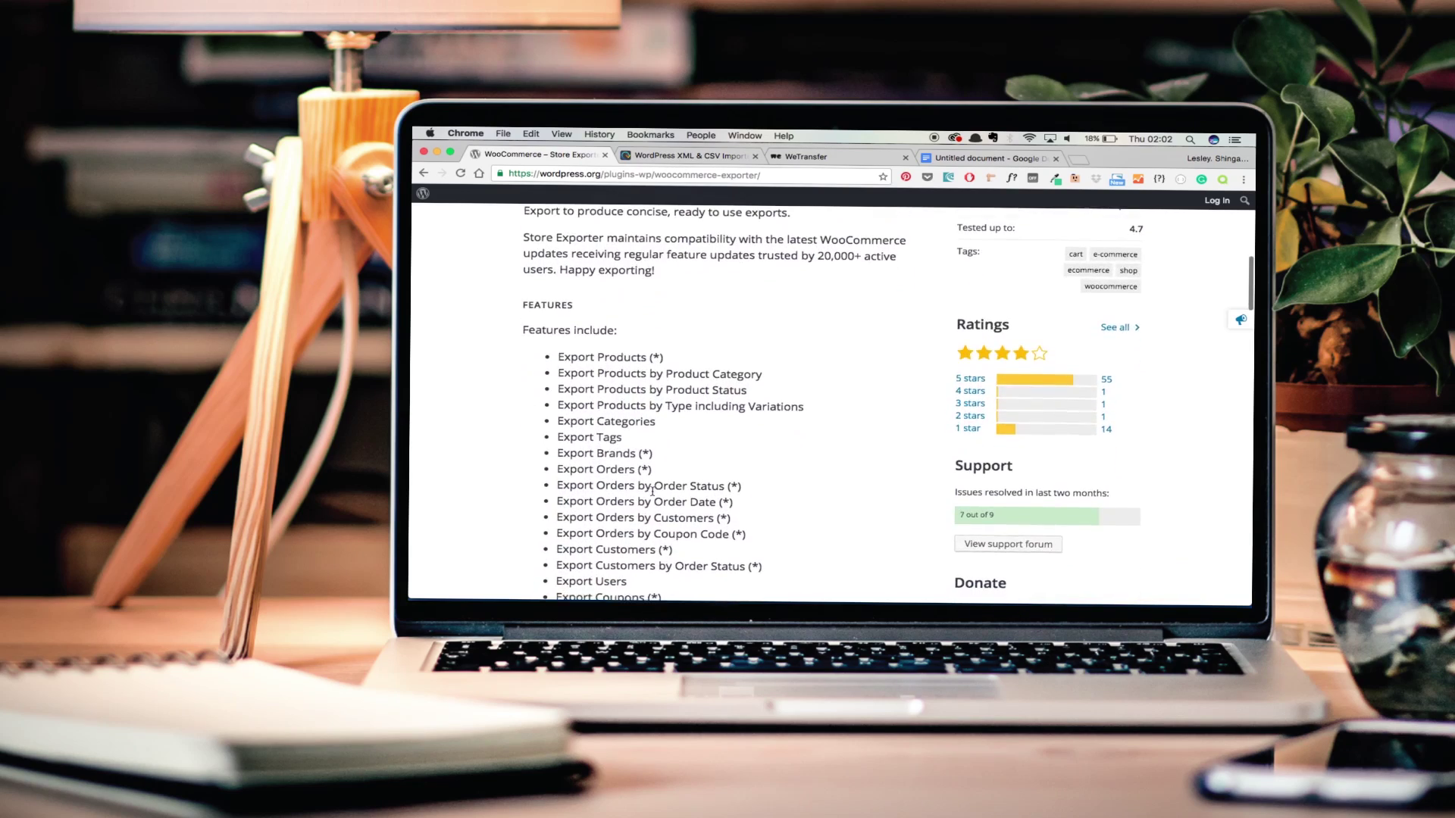
scroll(652, 492, down, 2)
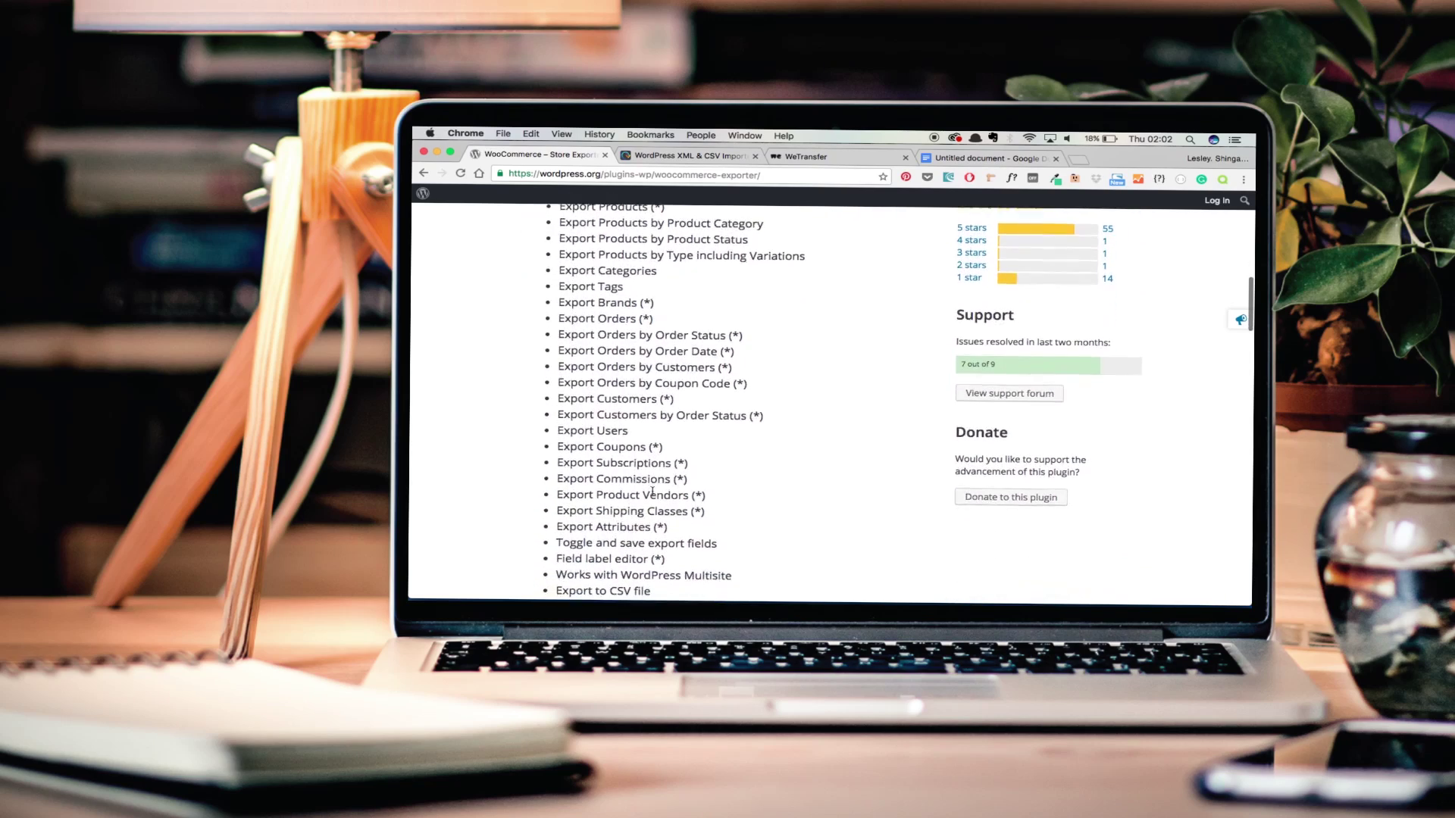
scroll(652, 492, down, 3)
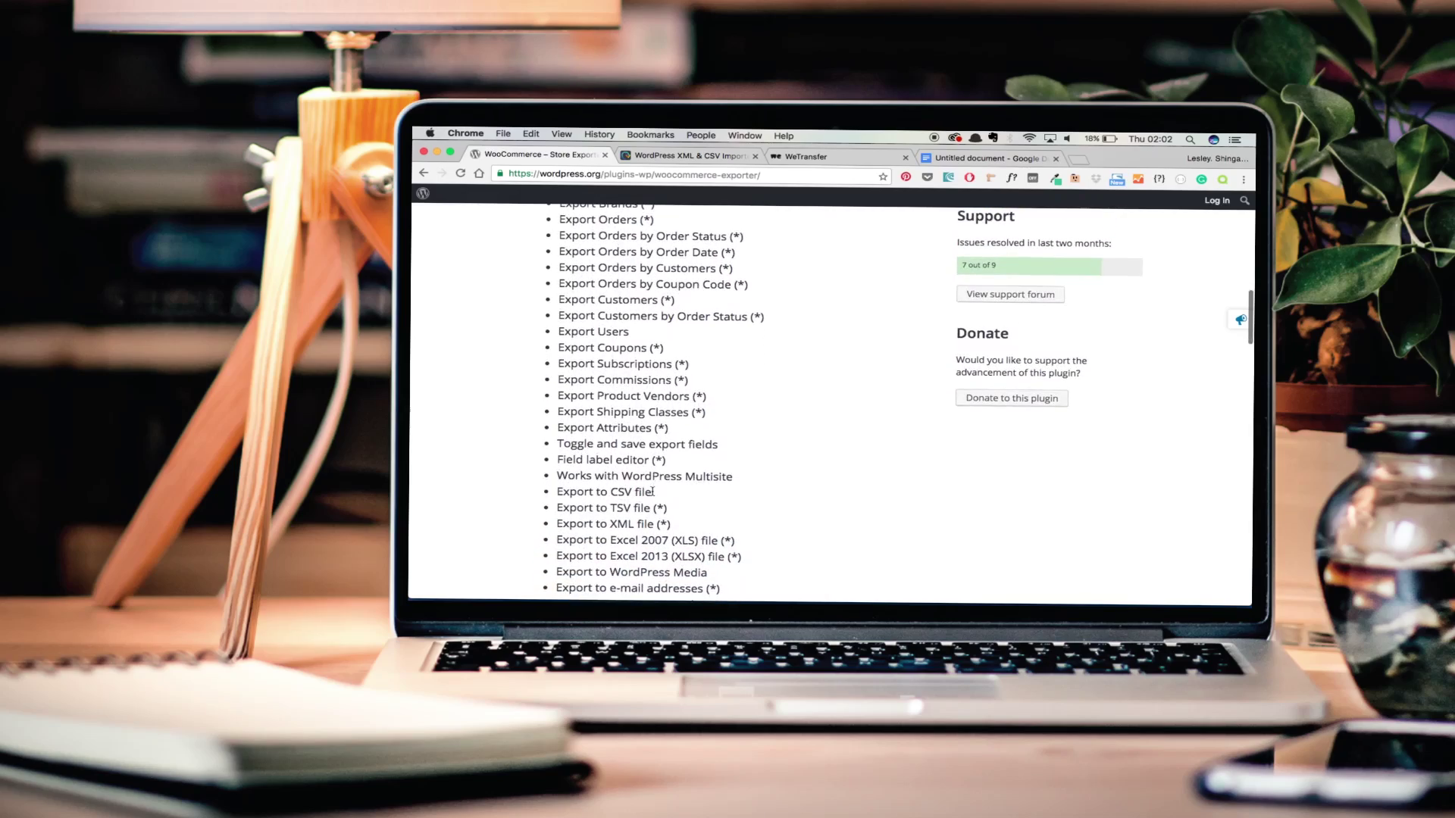
scroll(652, 494, down, 3)
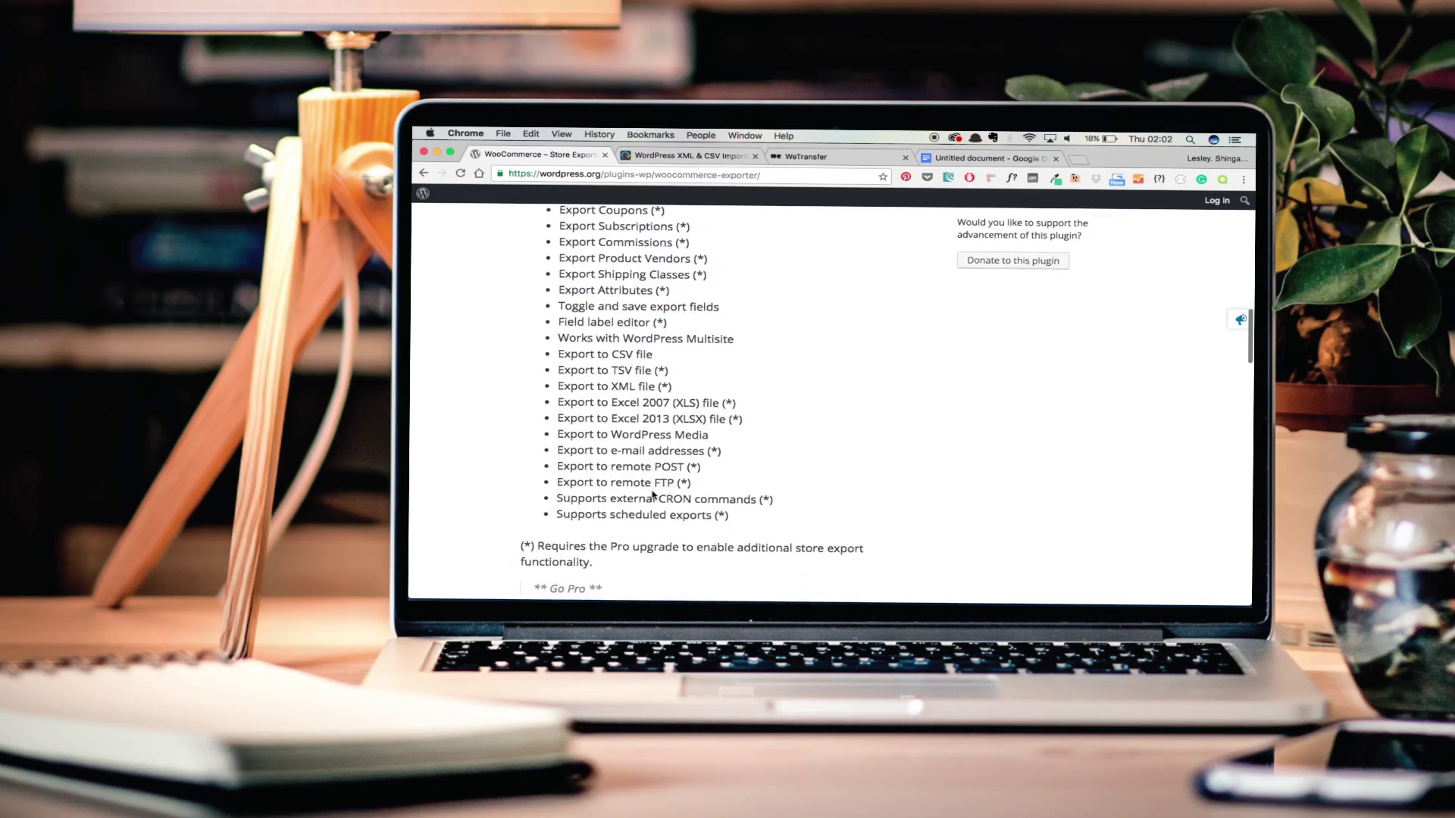
scroll(653, 493, up, 10)
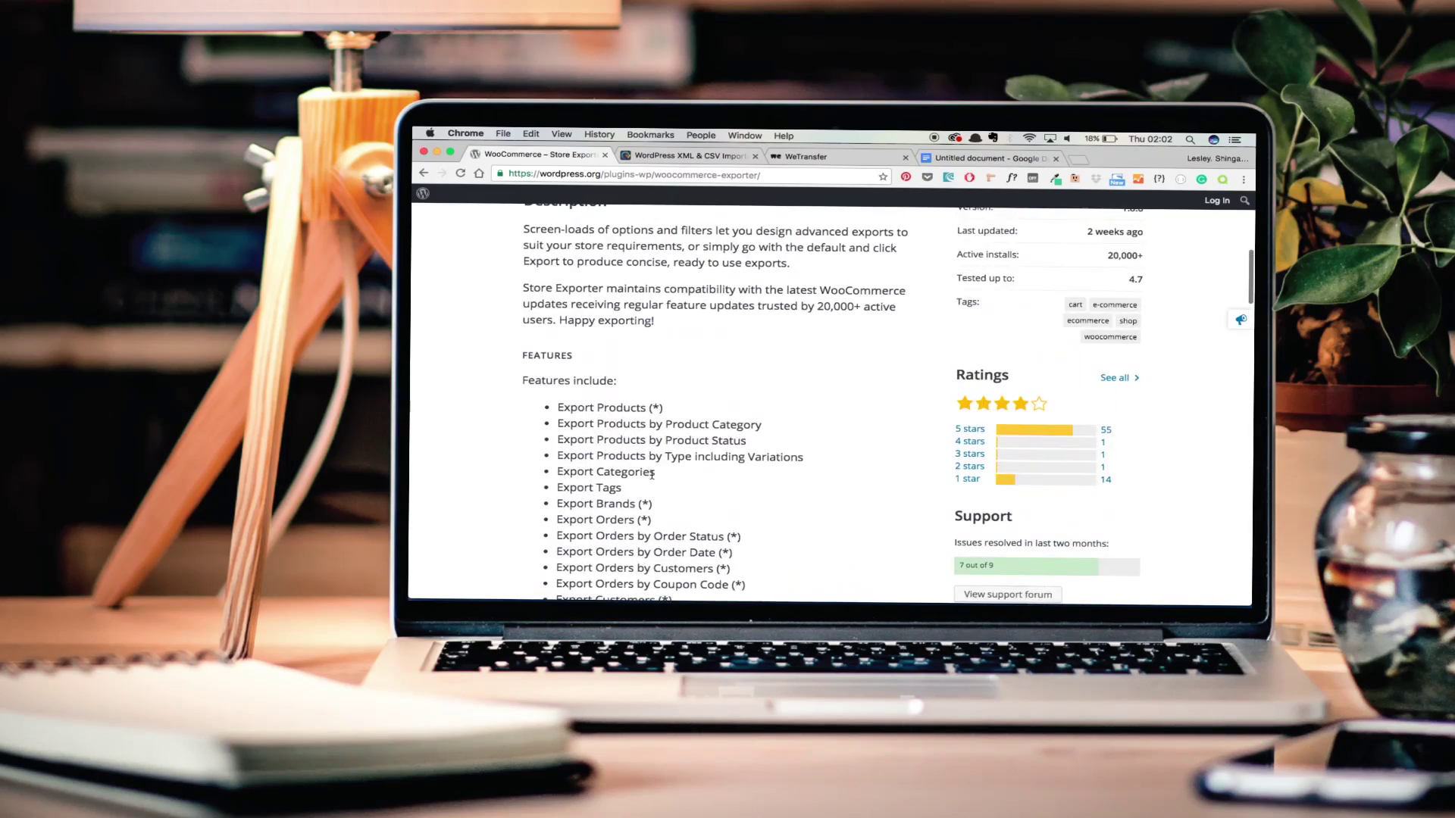
scroll(652, 474, up, 5)
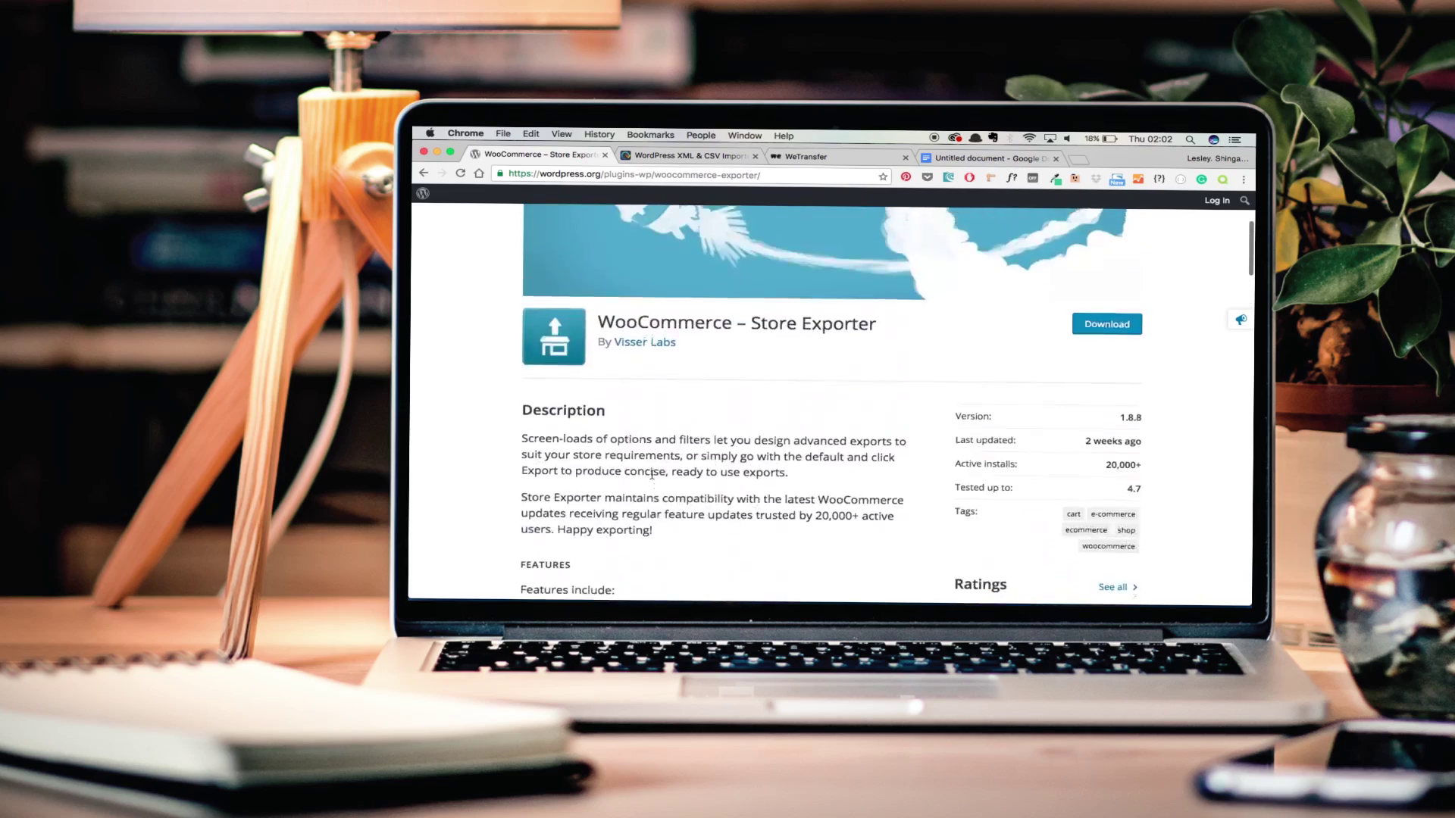
scroll(652, 474, up, 3)
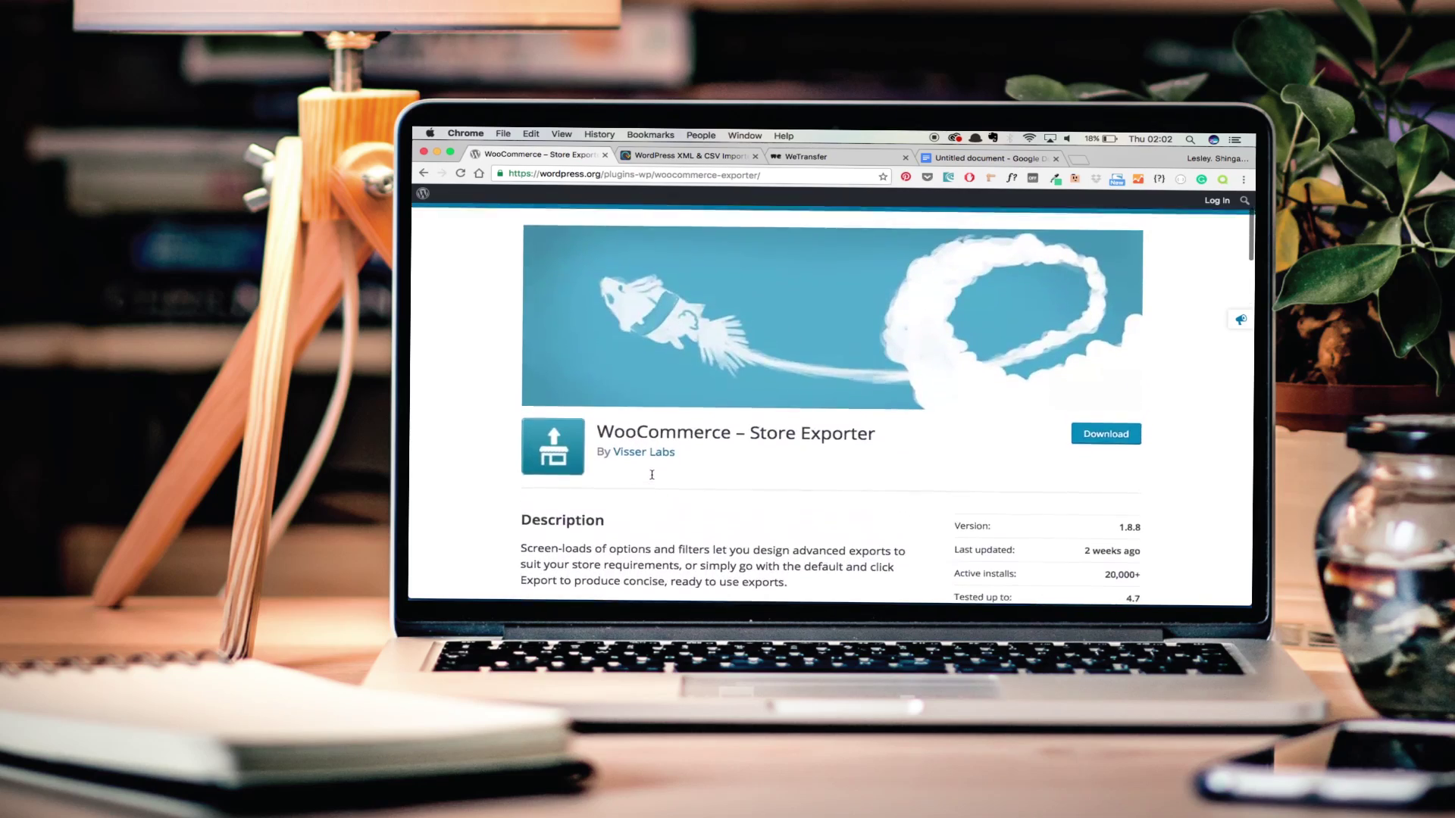
scroll(652, 475, down, 10)
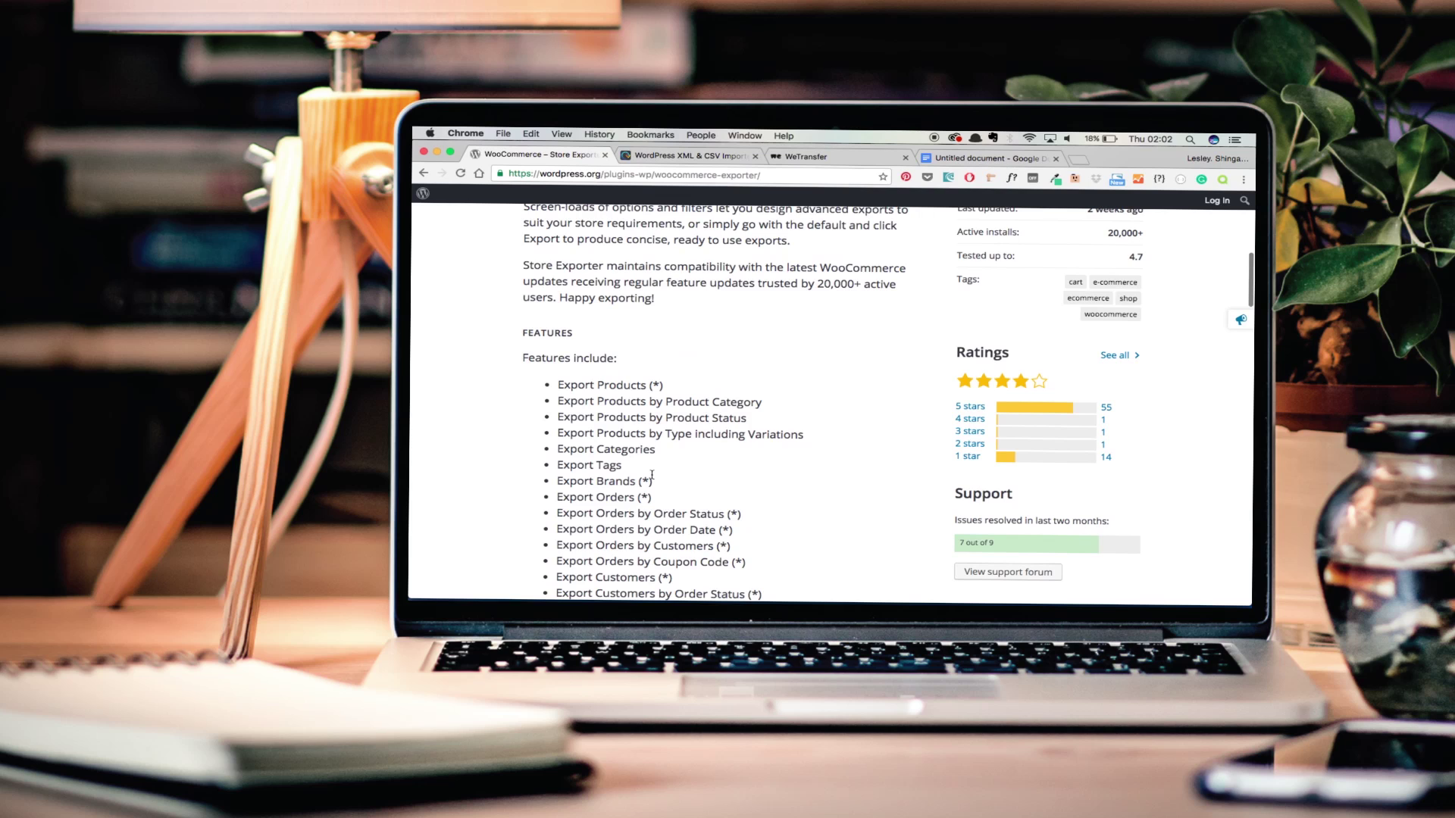
scroll(652, 475, down, 10)
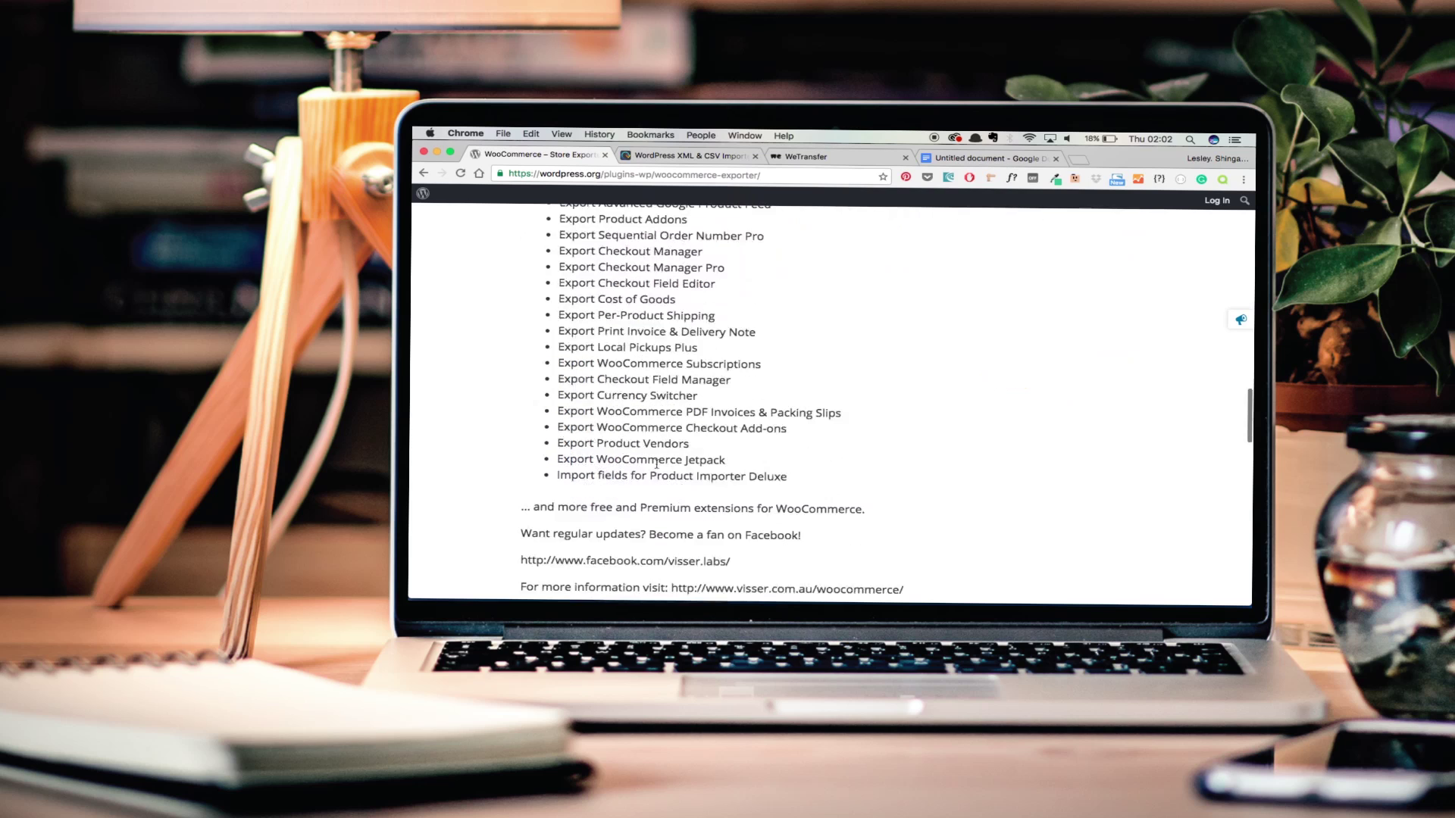
Return to the WP All Import homepage and read down to the 'Loved by more than 7000 customers' testimonials
click(683, 160)
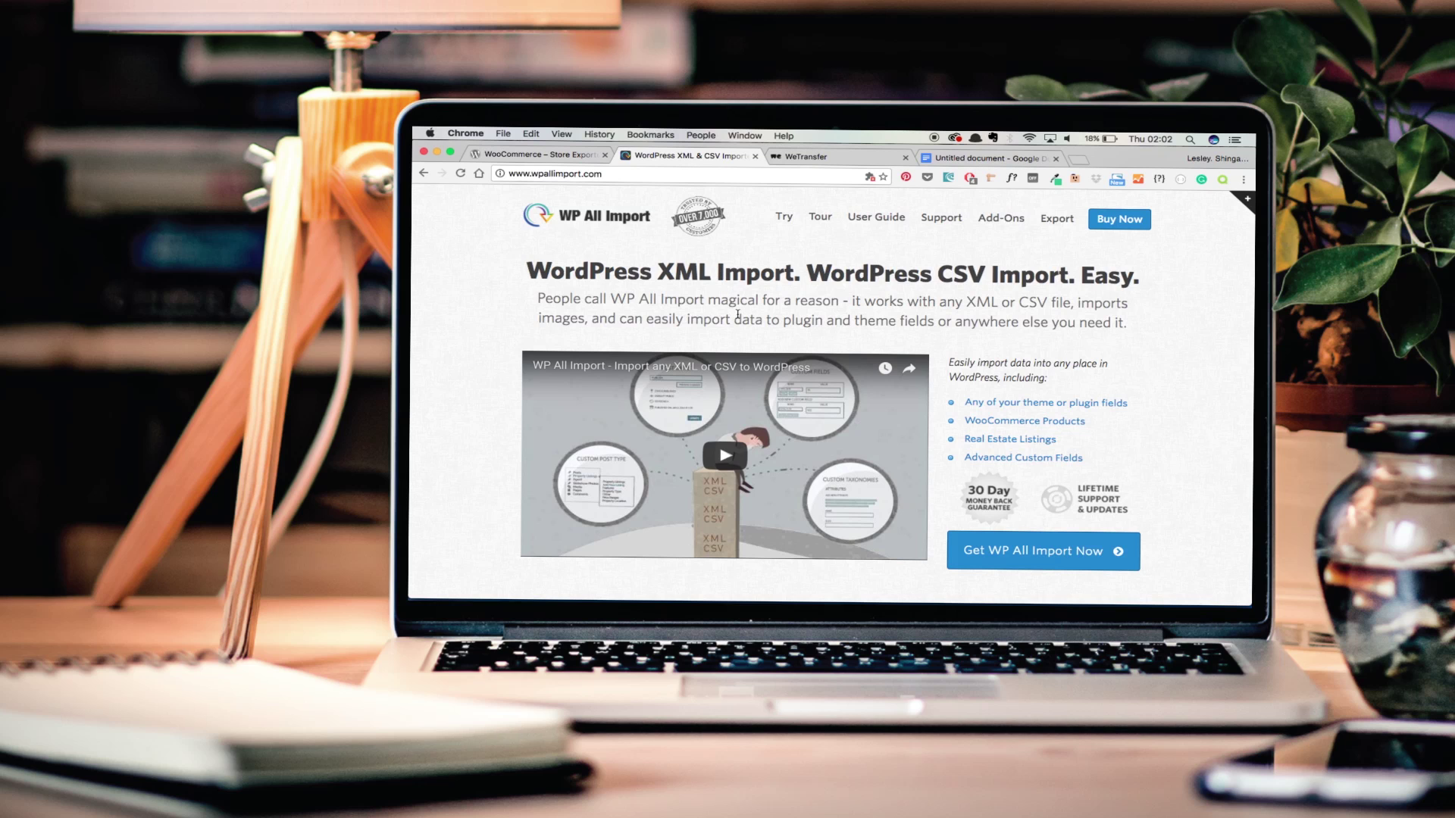
scroll(737, 314, down, 5)
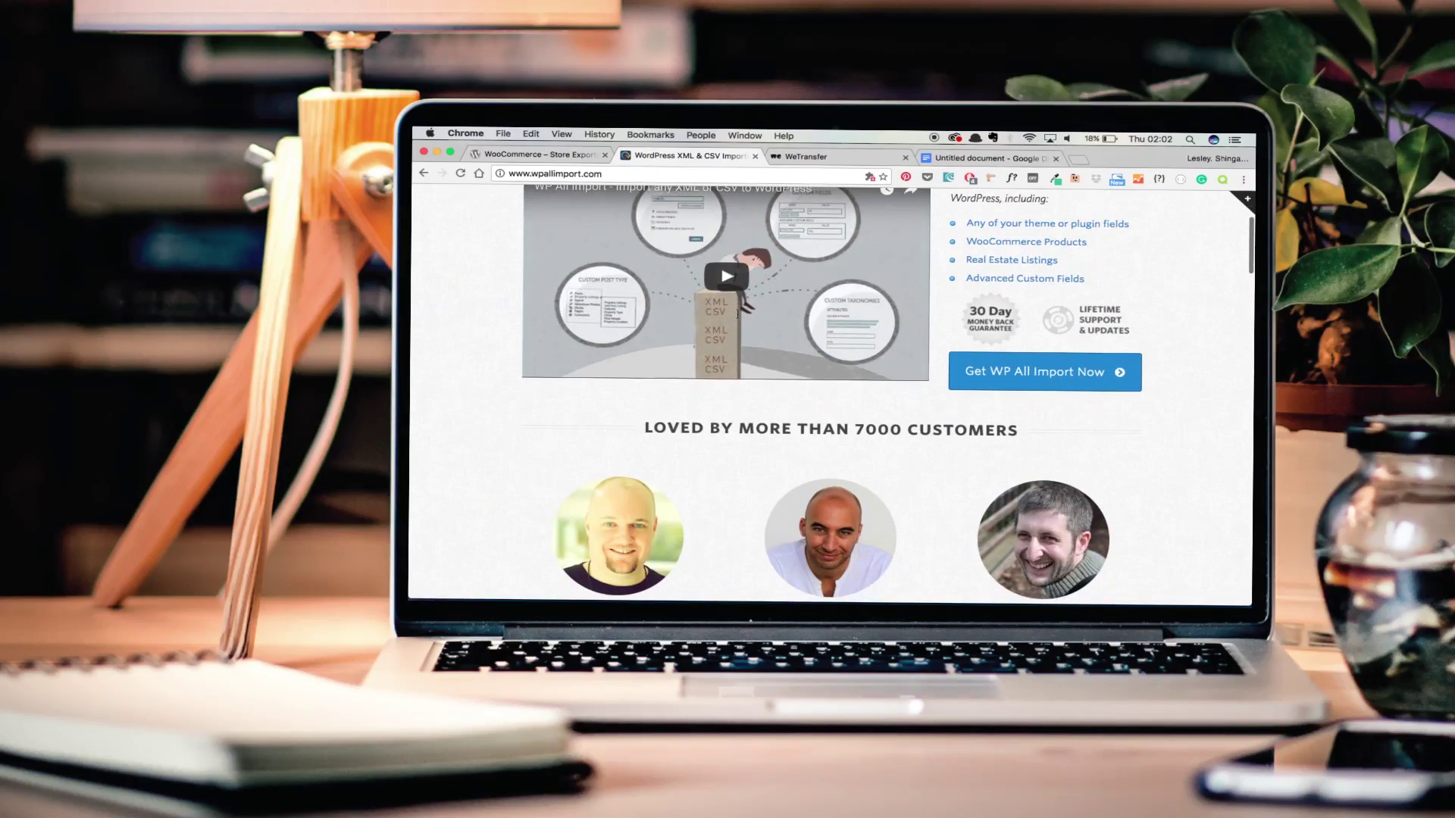
scroll(737, 314, down, 3)
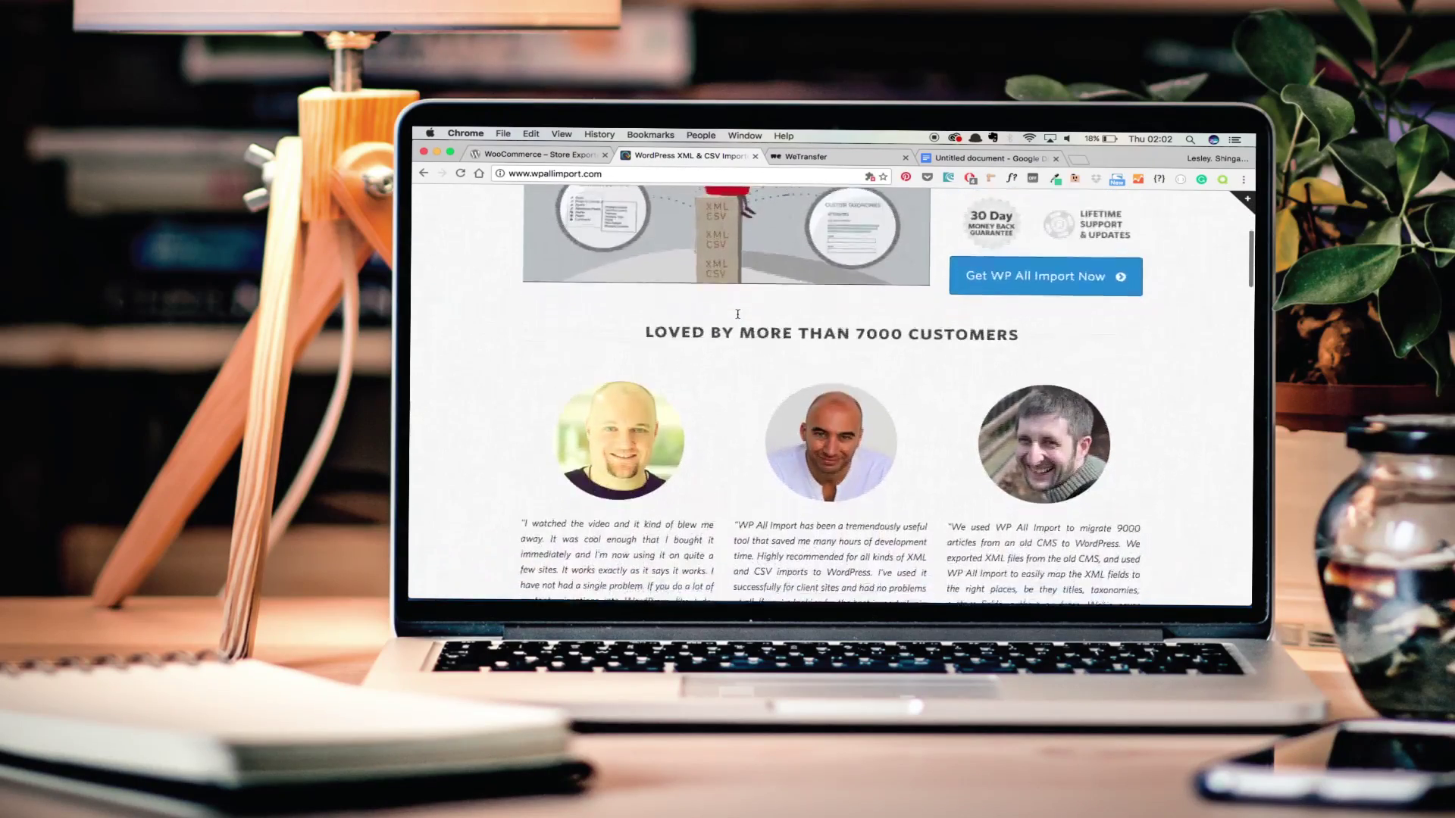